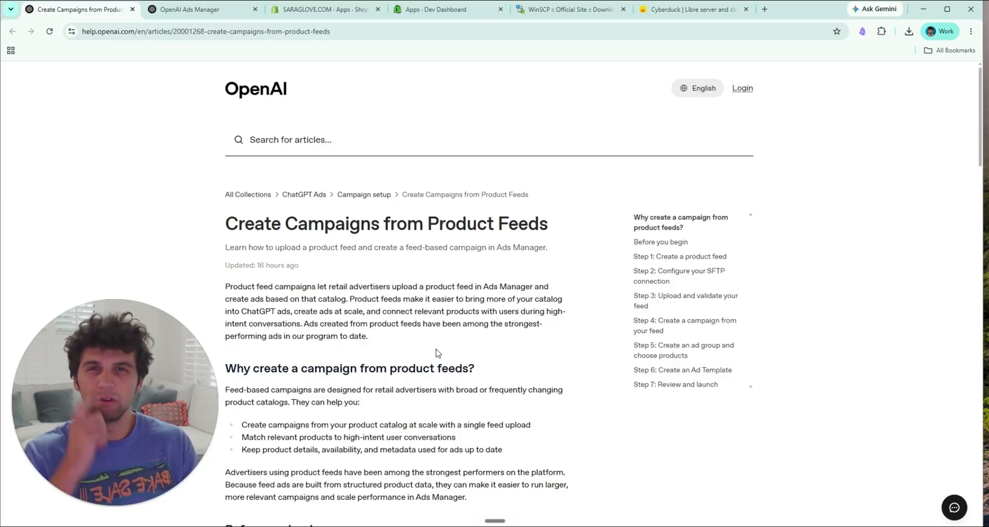
Step: Review the product feed article's requirements on the product count limits and where feed products are eligible to appear
scroll(438, 352, down, 1)
scroll(438, 352, down, 3)
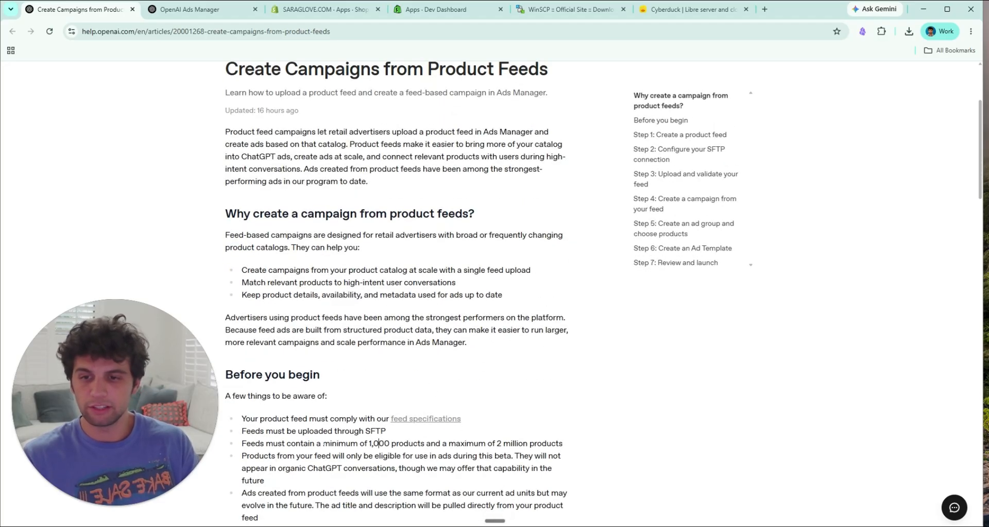
drag(324, 443, 404, 443)
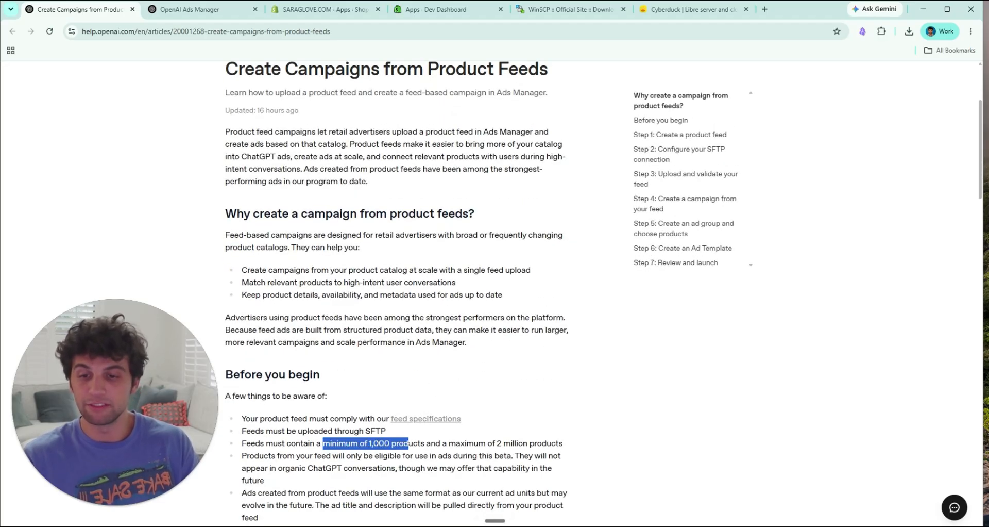
click(456, 443)
drag(495, 443, 537, 443)
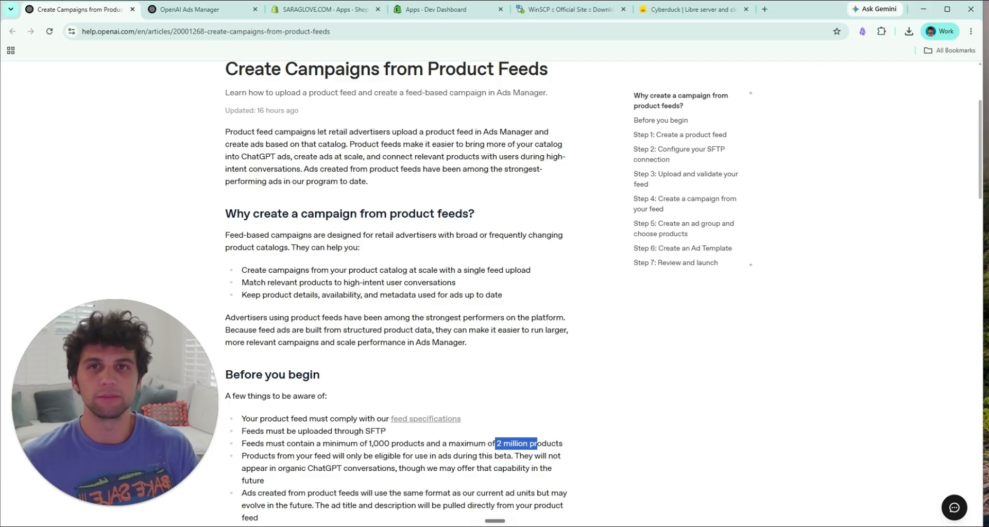
scroll(397, 289, down, 2)
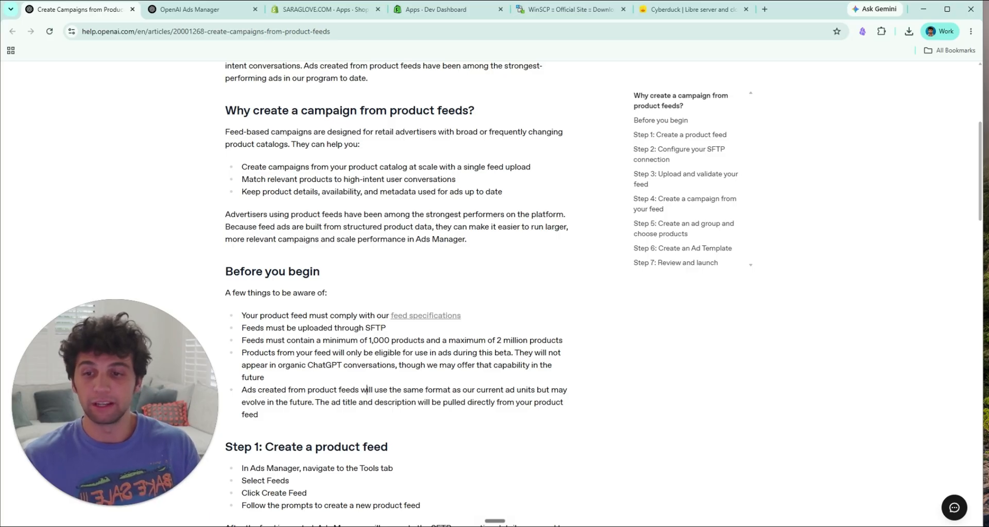
drag(268, 364, 391, 364)
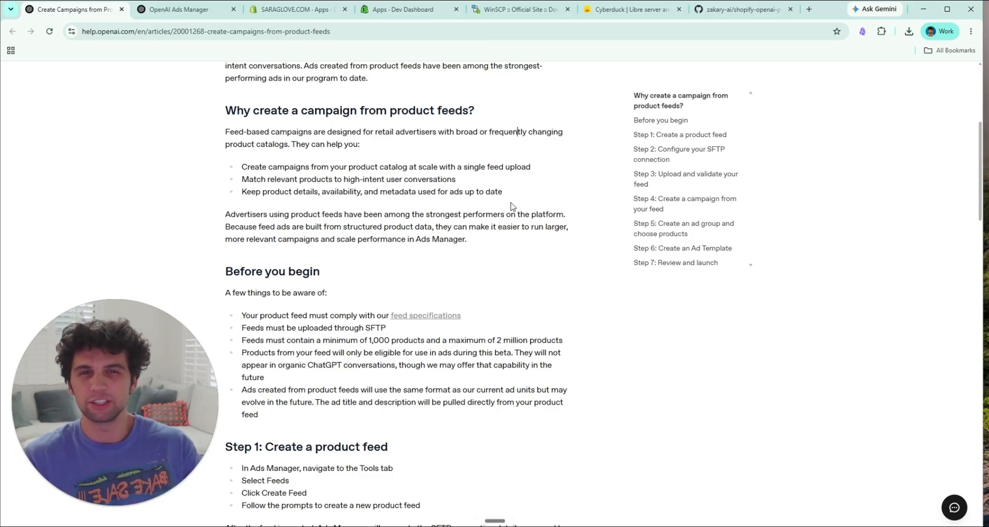
Step: Download the shopify-openai-product-feed repository from GitHub as a ZIP file
click(718, 11)
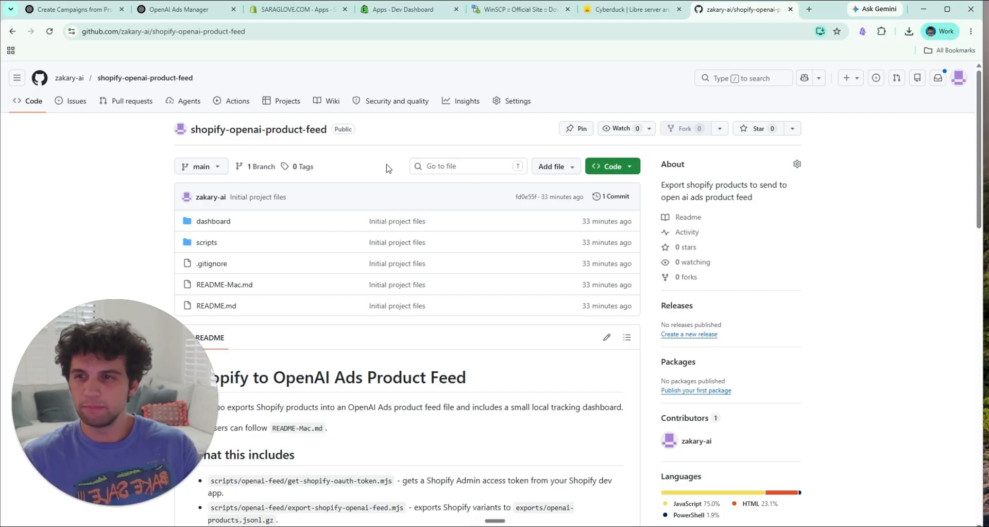
click(628, 175)
click(508, 319)
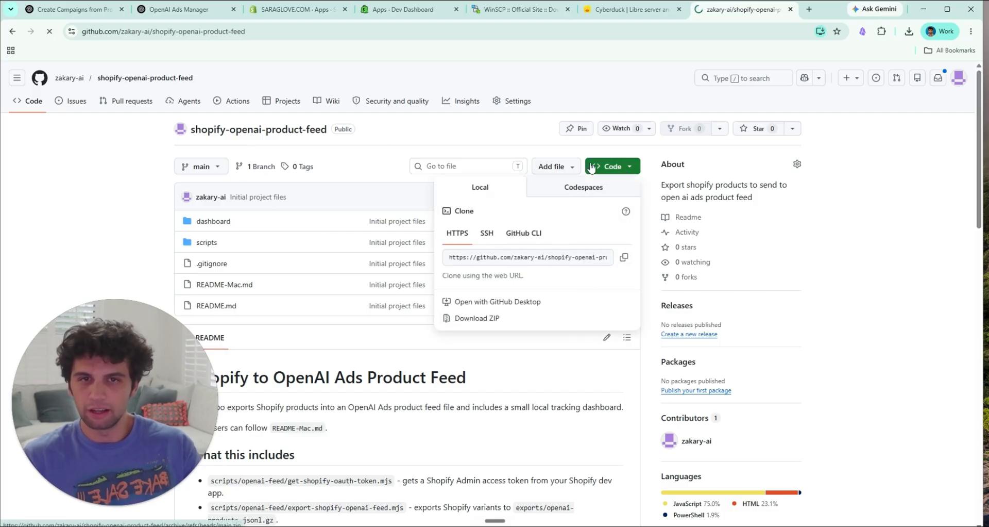
Step: Look at the WinSCP download page and the Cyberduck website as SFTP client options
click(520, 9)
click(788, 116)
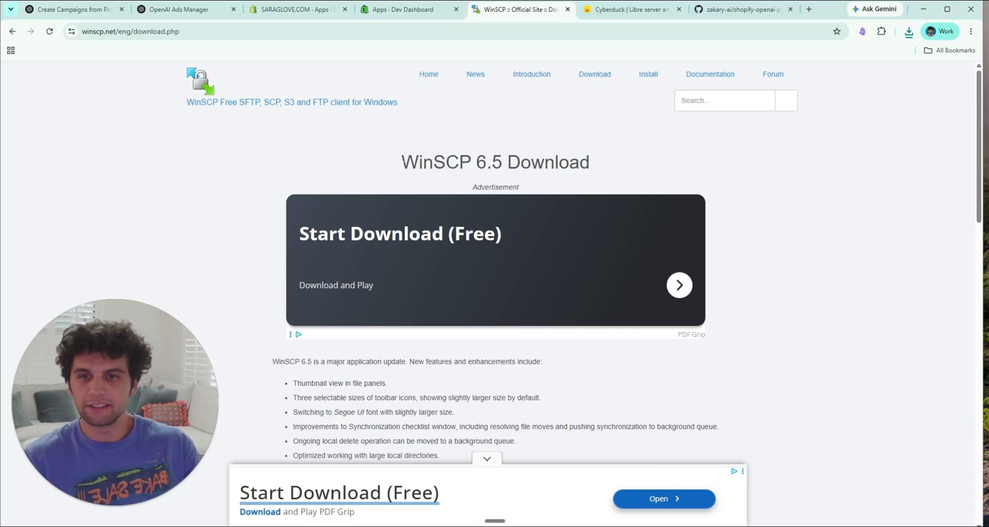
click(602, 12)
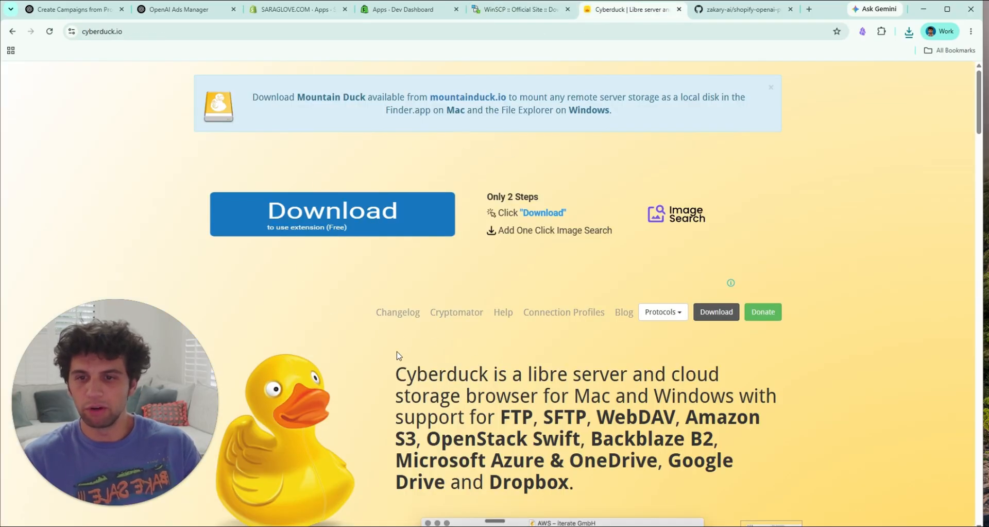
Step: View the SFTP connection details of the existing Sara Glove feed in OpenAI Ads Manager
click(205, 12)
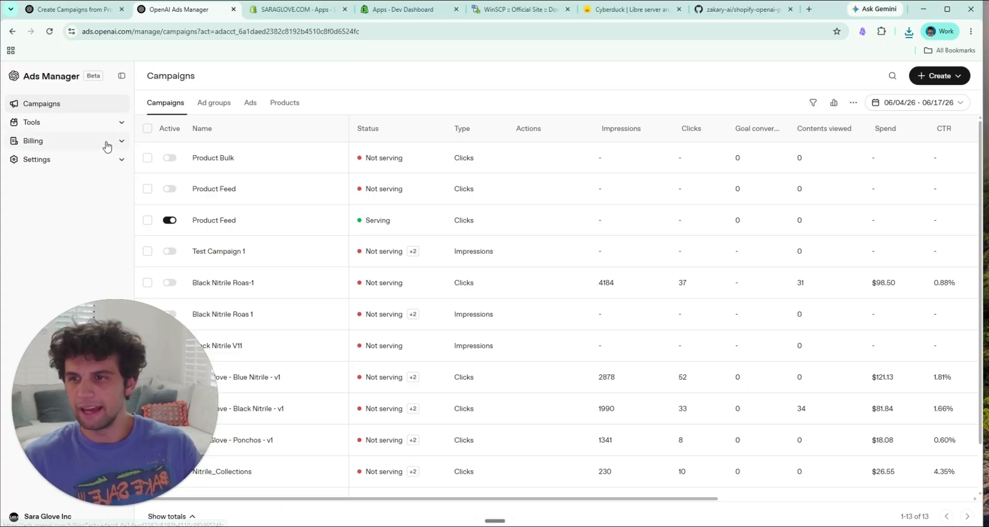
click(115, 124)
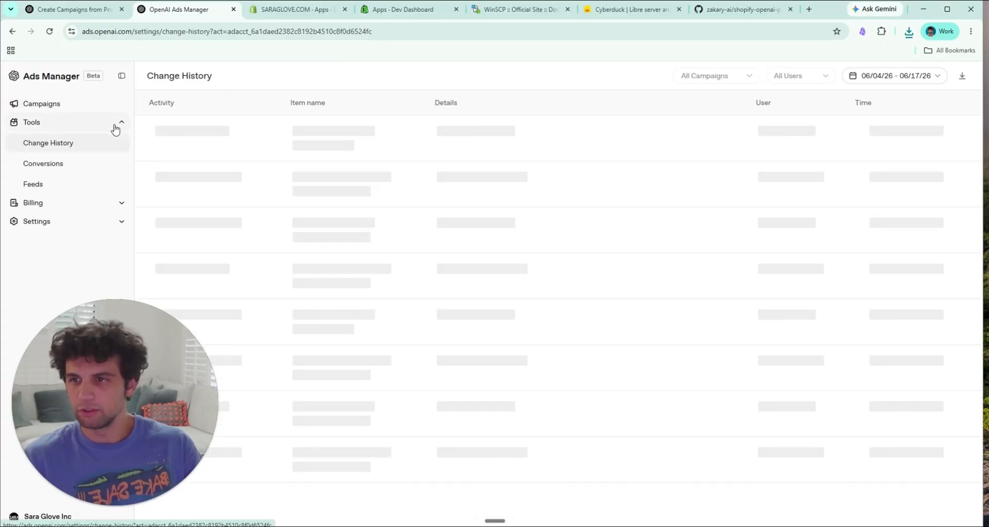
click(63, 190)
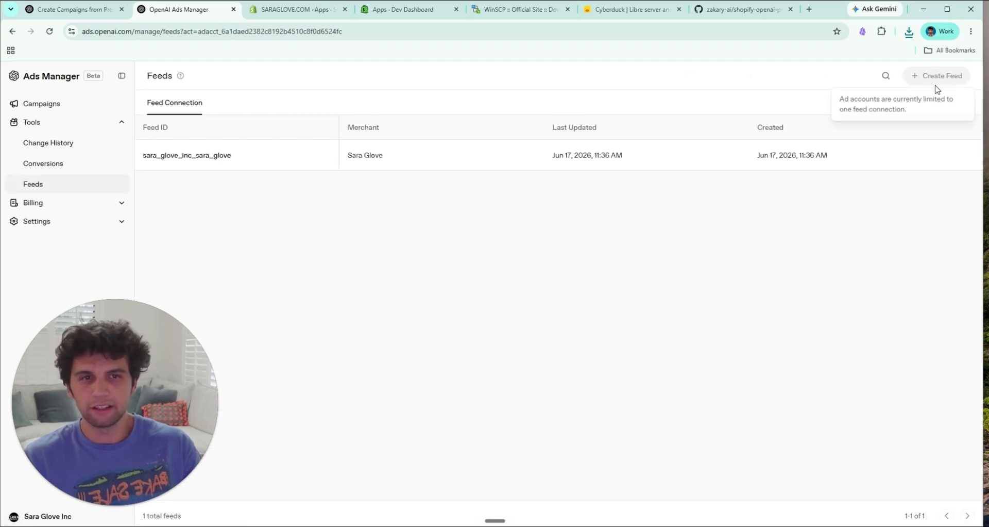
click(964, 157)
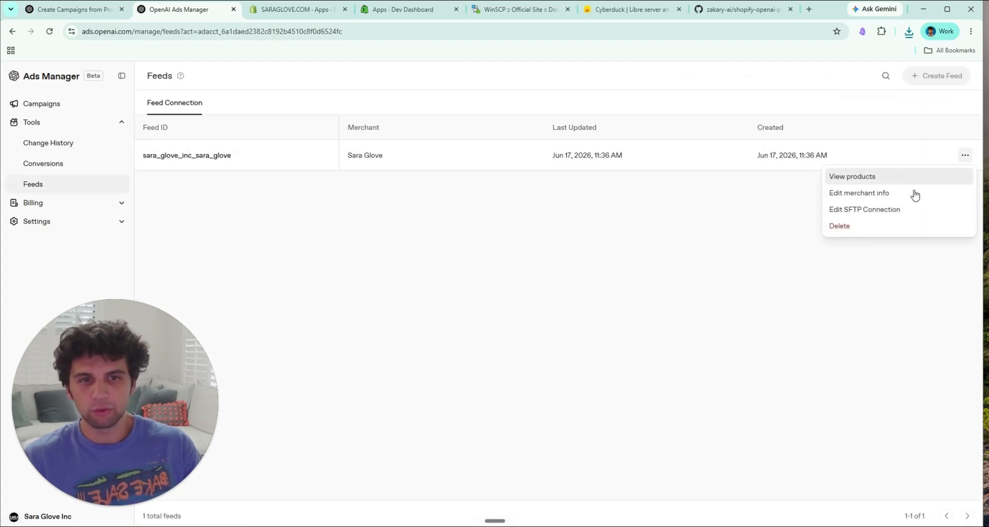
click(912, 209)
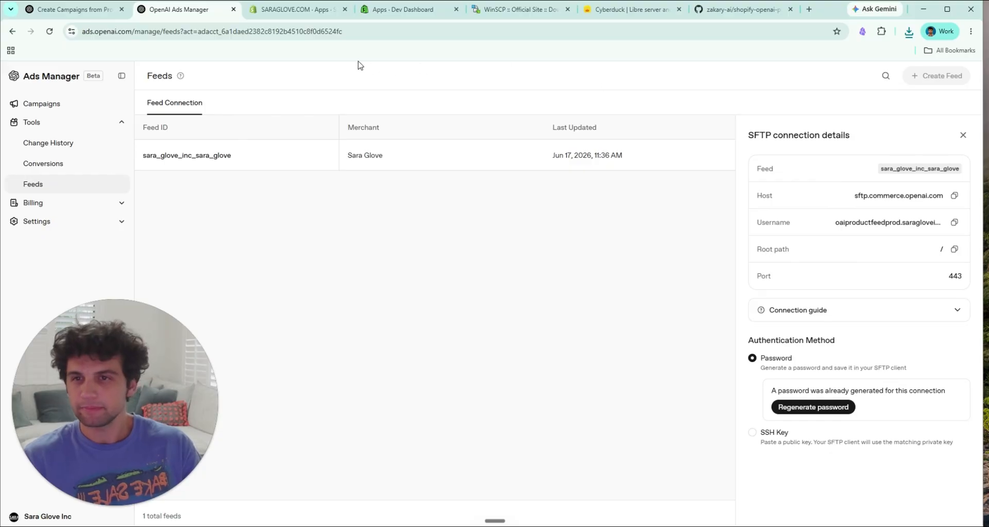
Step: Open the Dev Dashboard from the Shopify store's app development settings
click(297, 19)
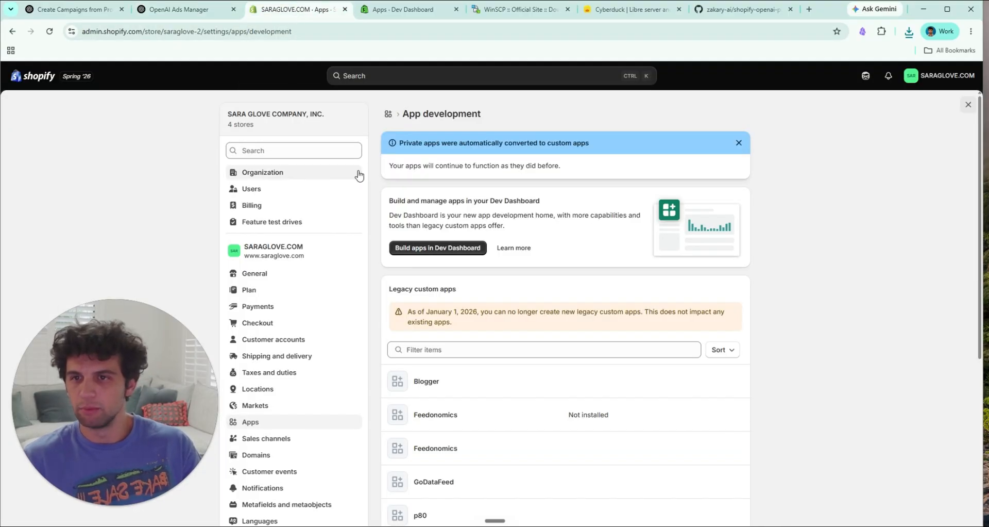
scroll(294, 185, down, 1)
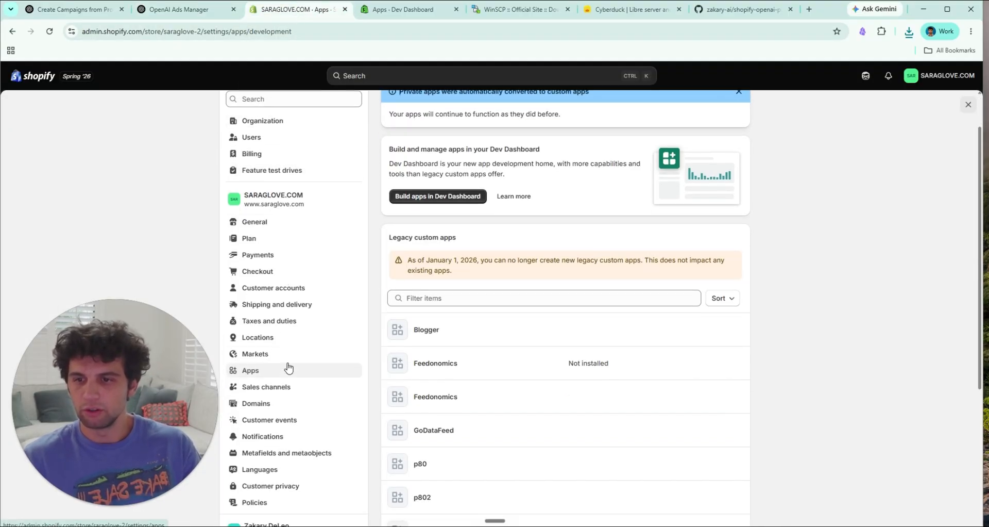
scroll(314, 357, up, 1)
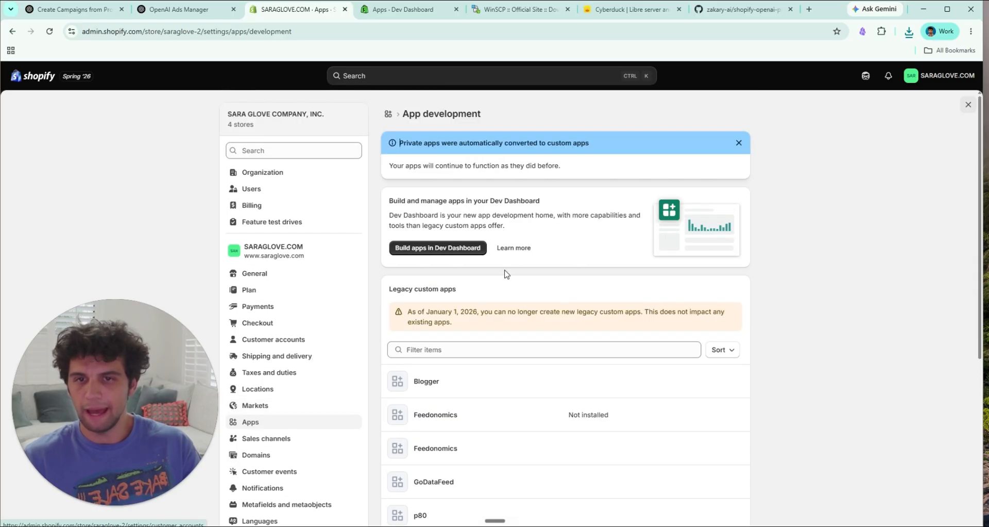
click(450, 249)
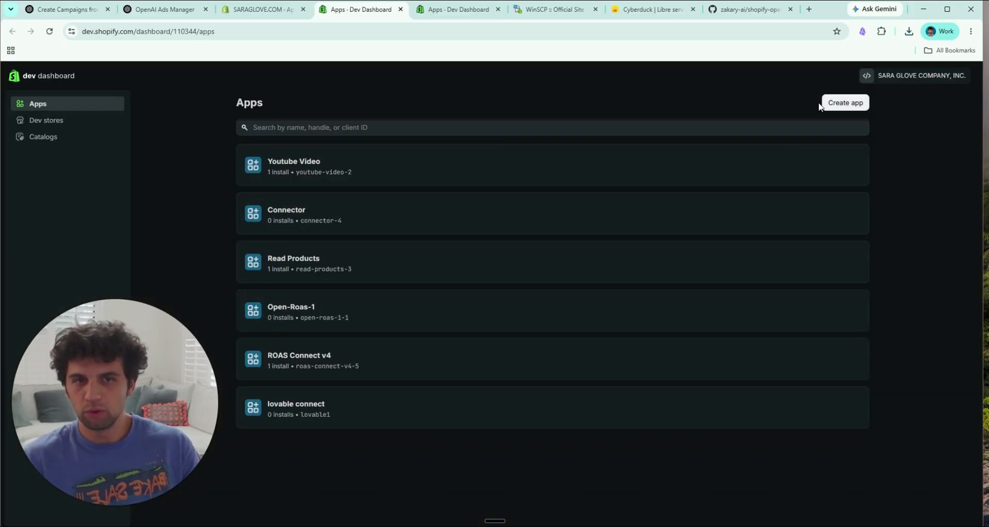
Step: Create a new app named "Youtube demo" from the Dev Dashboard
click(845, 103)
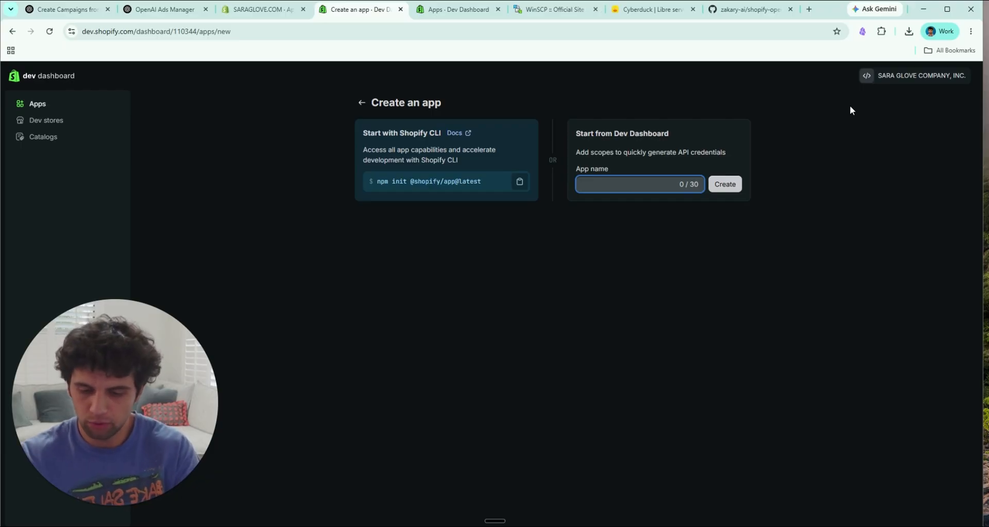
text(Youtuve)
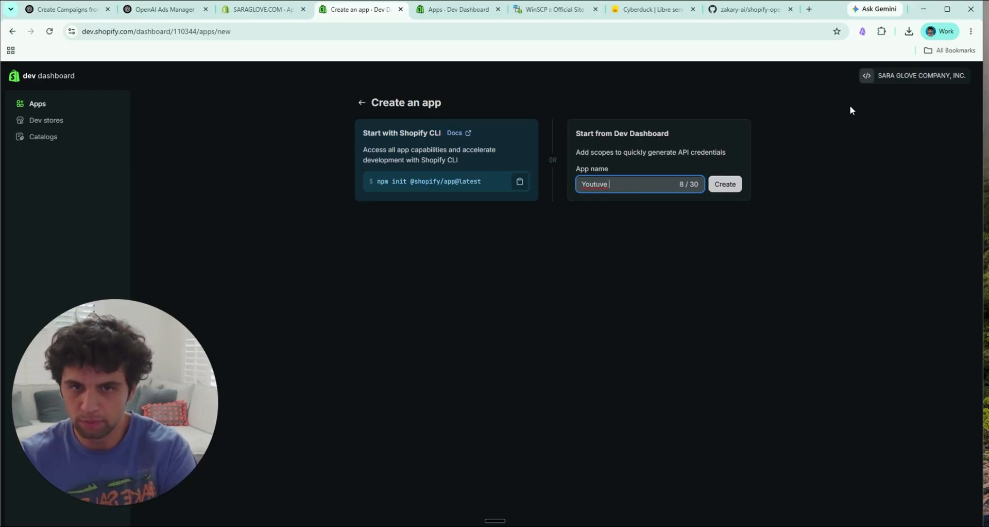
key(BackSpace)
key(BackSpace)
key(BackSpace)
text(be )
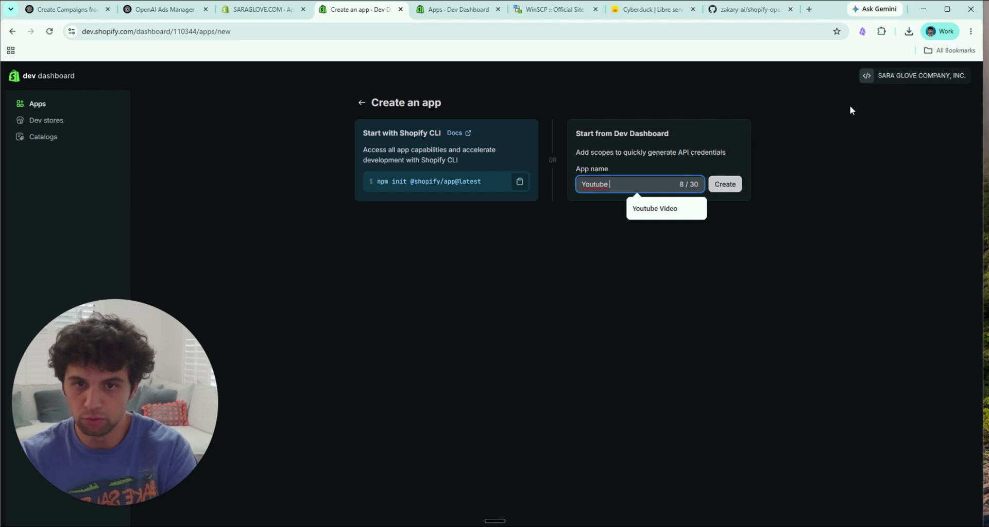
text(demo)
click(731, 176)
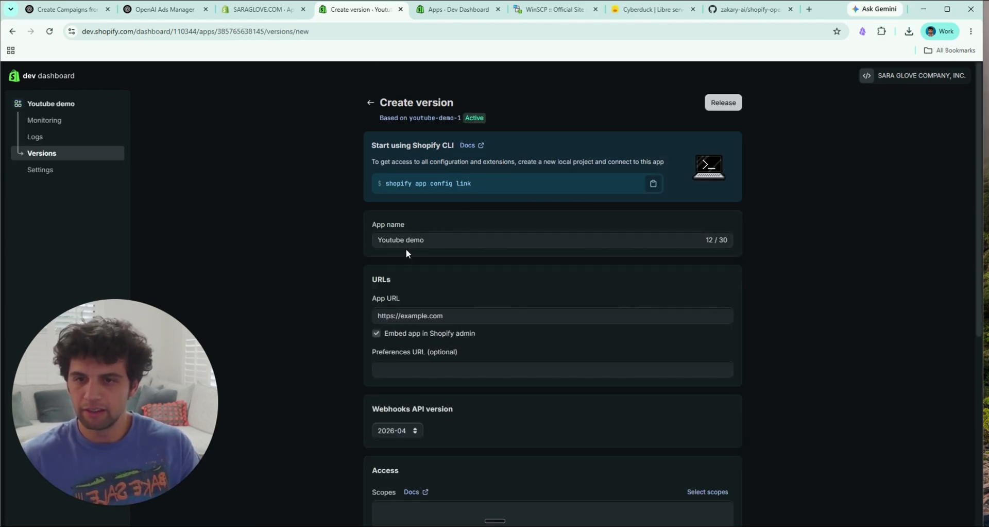
Step: Search the required access scopes for "orders" and select the Admin API read_orders scope
scroll(362, 230, down, 1)
scroll(439, 307, down, 1)
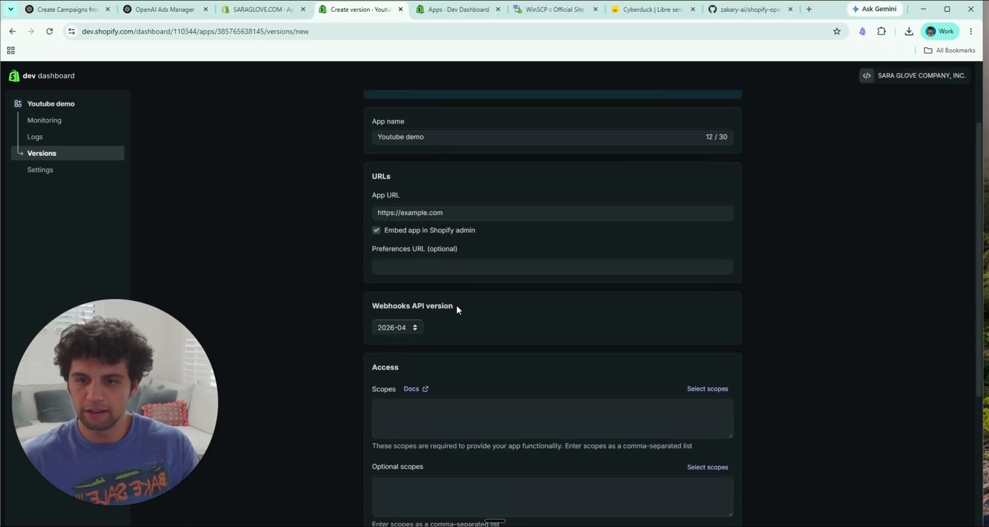
click(706, 388)
click(498, 150)
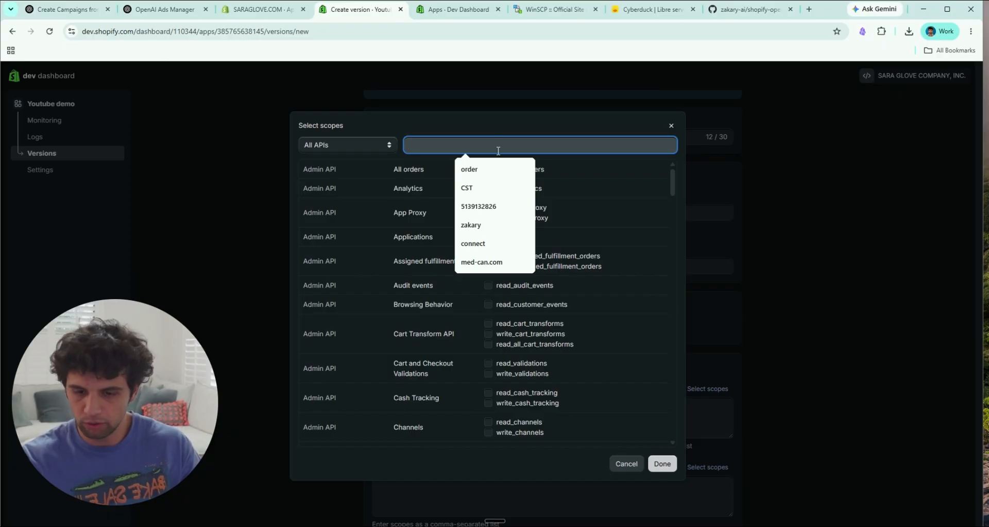
text(read ol)
key(BackSpace)
key(BackSpace)
key(BackSpace)
key(BackSpace)
key(BackSpace)
key(BackSpace)
key(BackSpace)
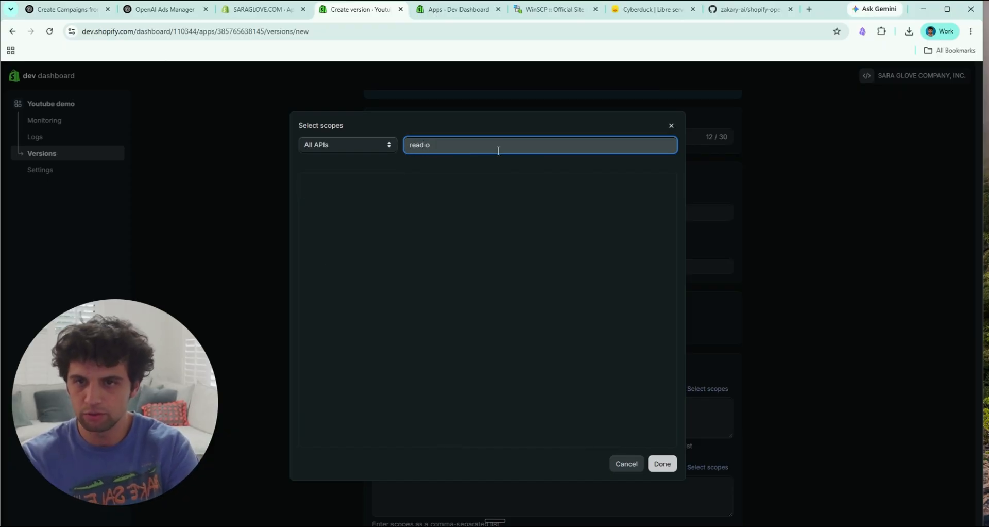
text(p)
key(BackSpace)
text(orders)
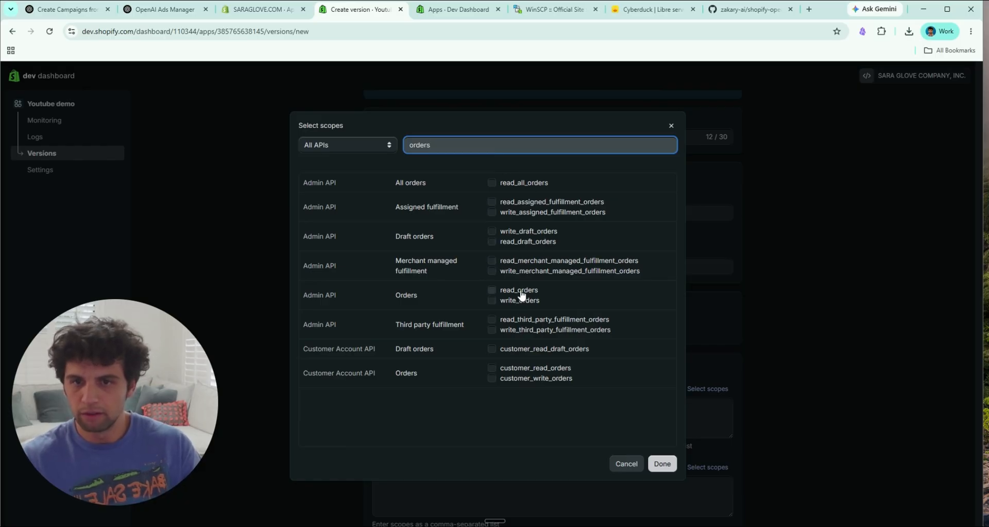
click(492, 290)
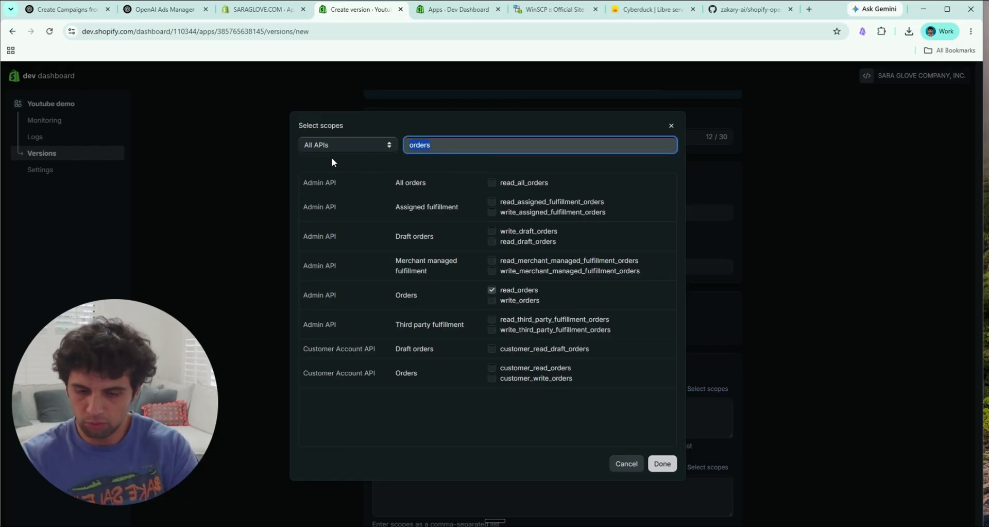
Step: Add the Admin API read_products scope and apply the scope selection
text(produ)
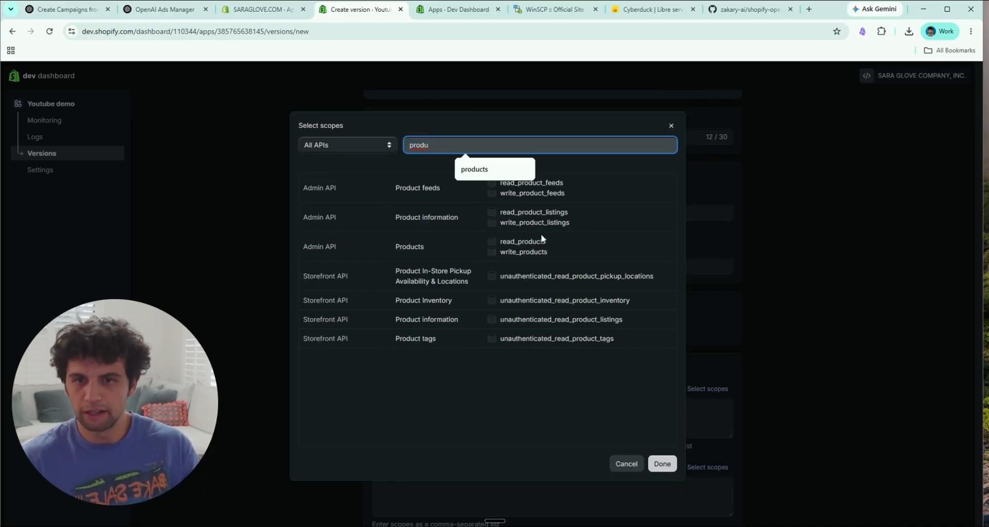
click(544, 242)
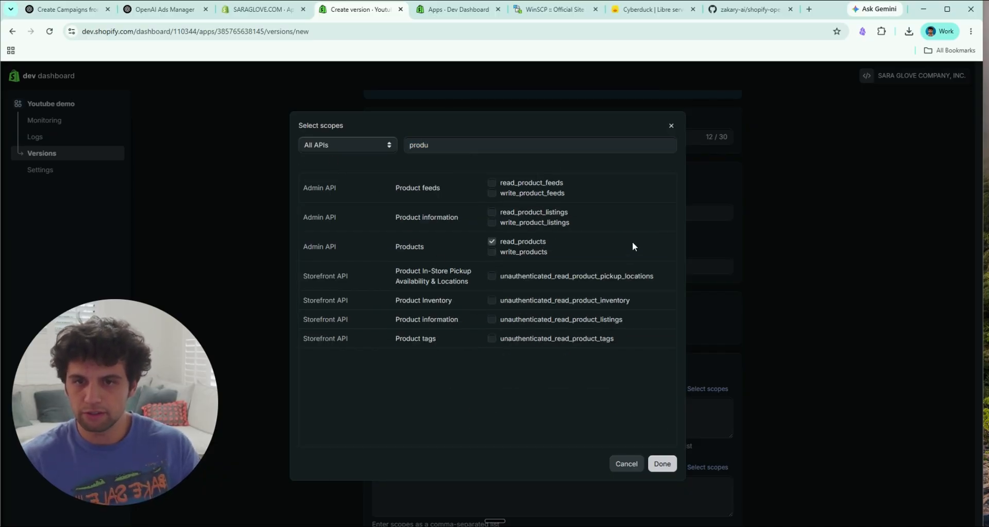
click(663, 464)
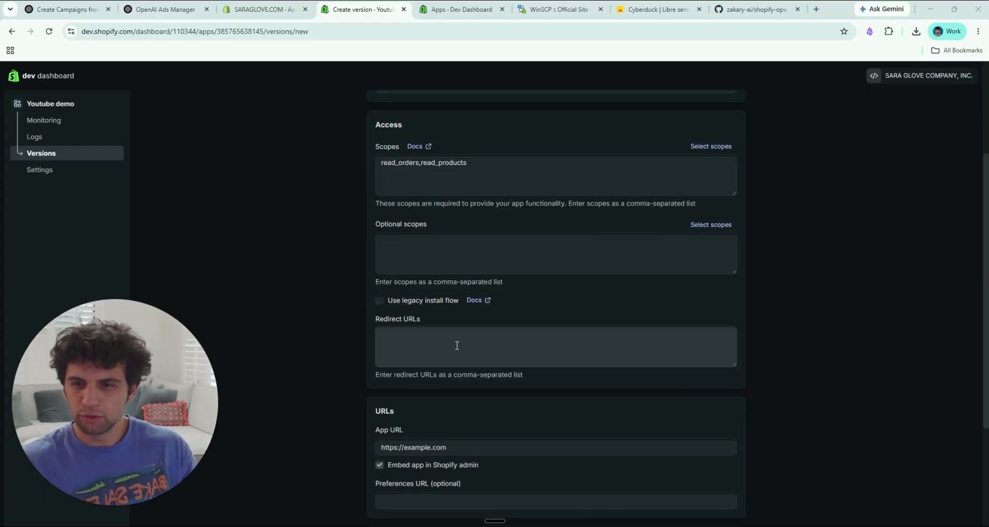
click(457, 346)
text(http://localhost:3456/callback)
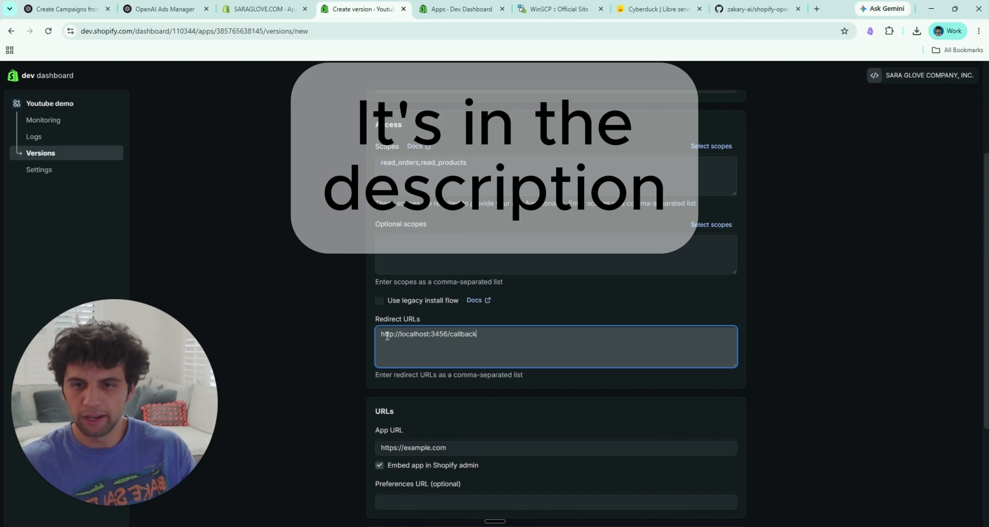
scroll(547, 343, down, 3)
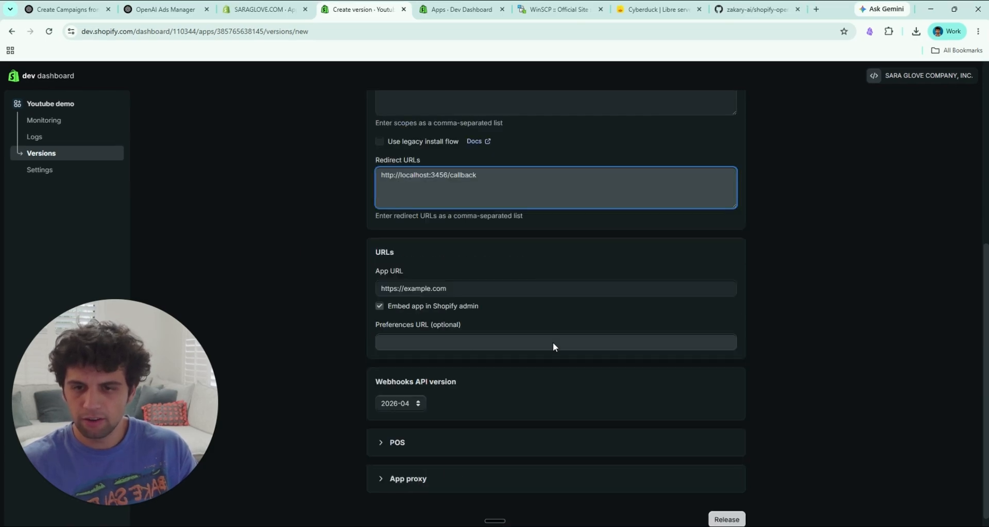
click(745, 508)
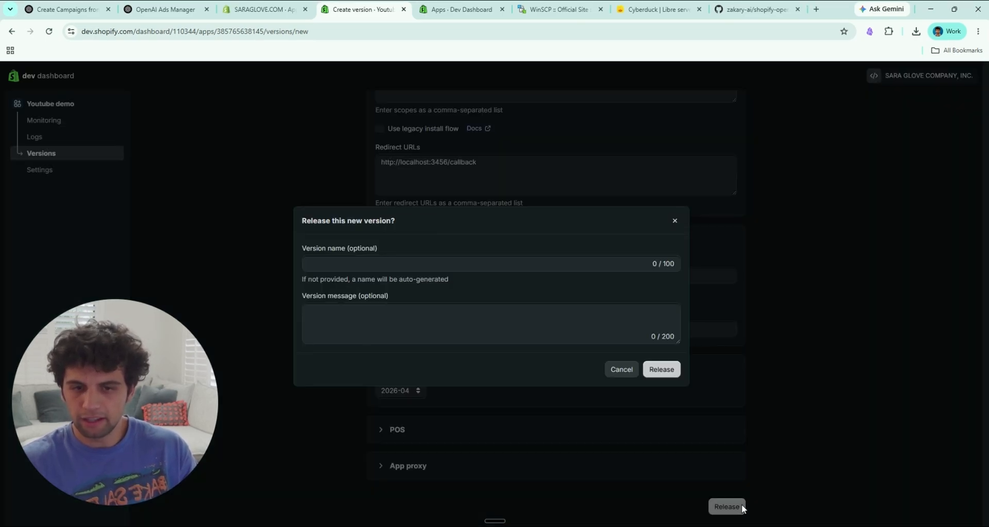
click(664, 368)
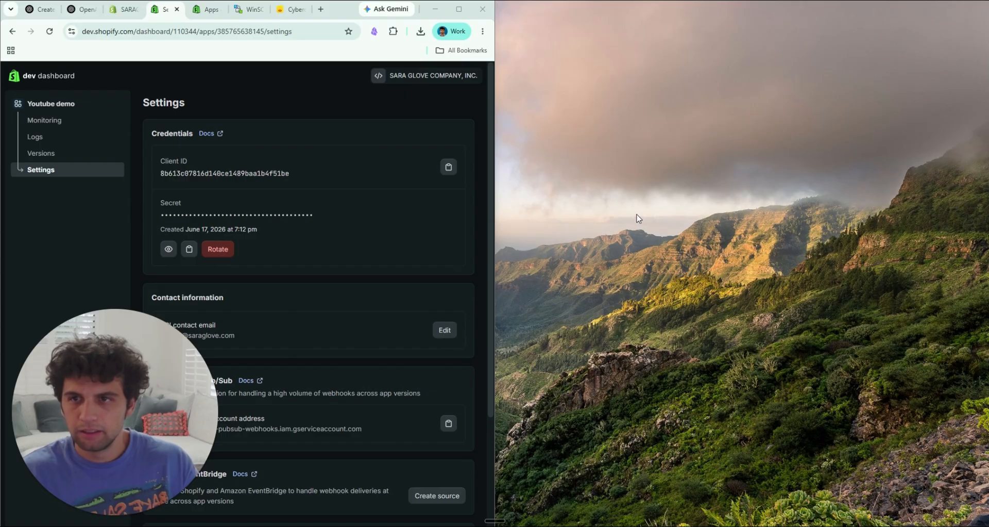
Step: Create a new folder on the desktop and move the most recently downloaded shopify-openai-product-feed-main (2).zip into it
right_click(639, 219)
mouse_move(690, 298)
click(791, 297)
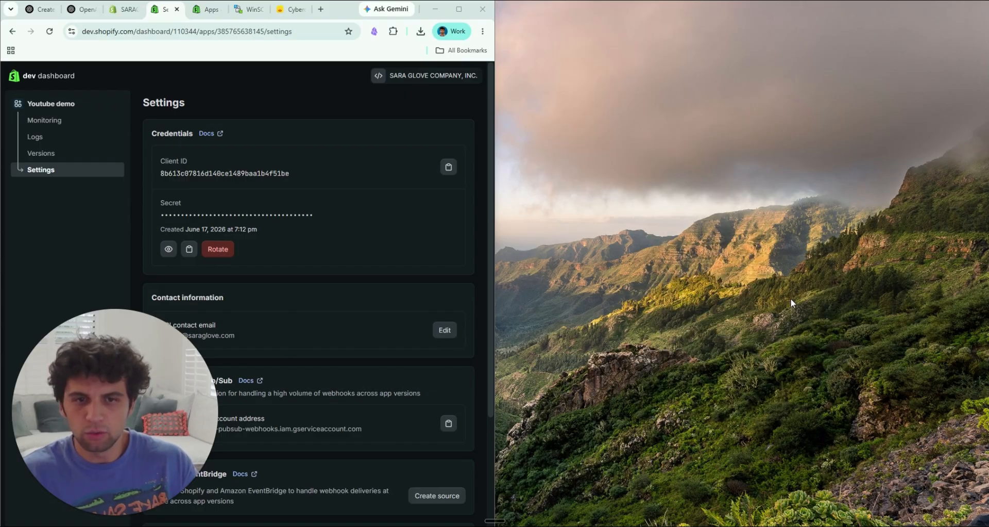
click(420, 32)
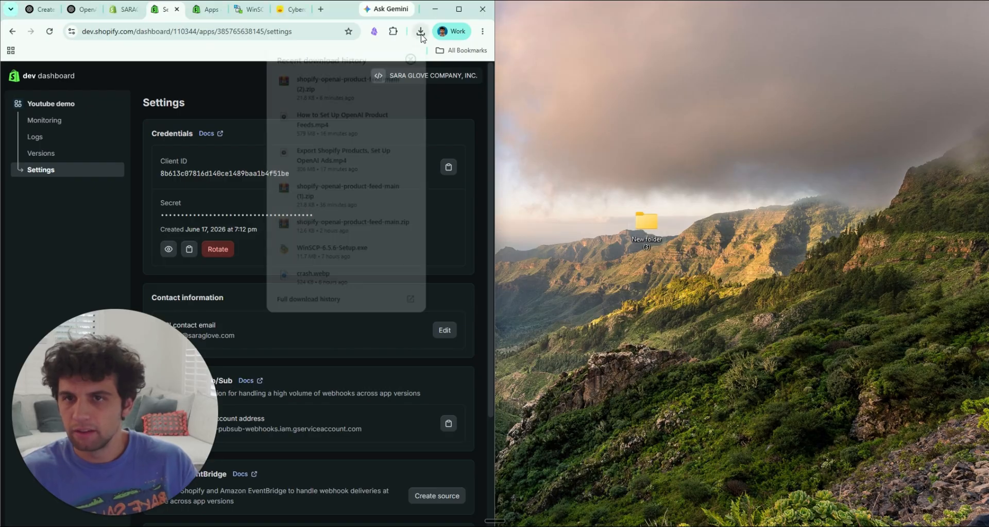
drag(335, 83, 657, 235)
Step: Open the new desktop folder and extract the shopify-openai-product-feed-main (2) archive there with WinRAR
double_click(657, 234)
click(656, 190)
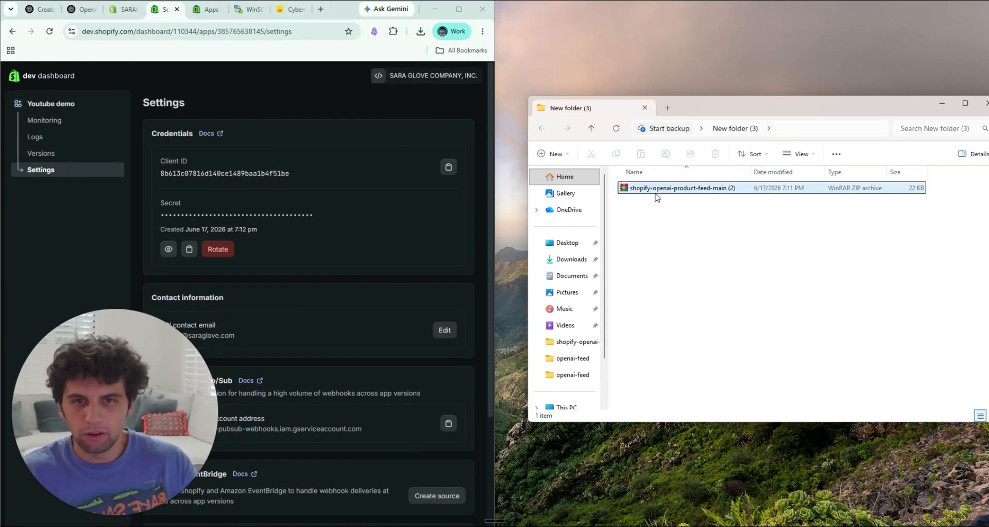
right_click(659, 189)
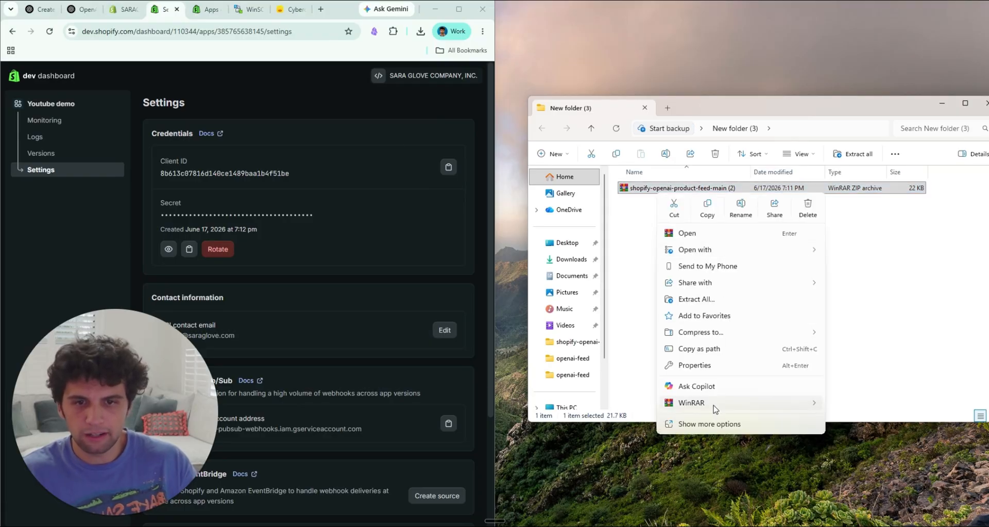
mouse_move(716, 402)
click(577, 453)
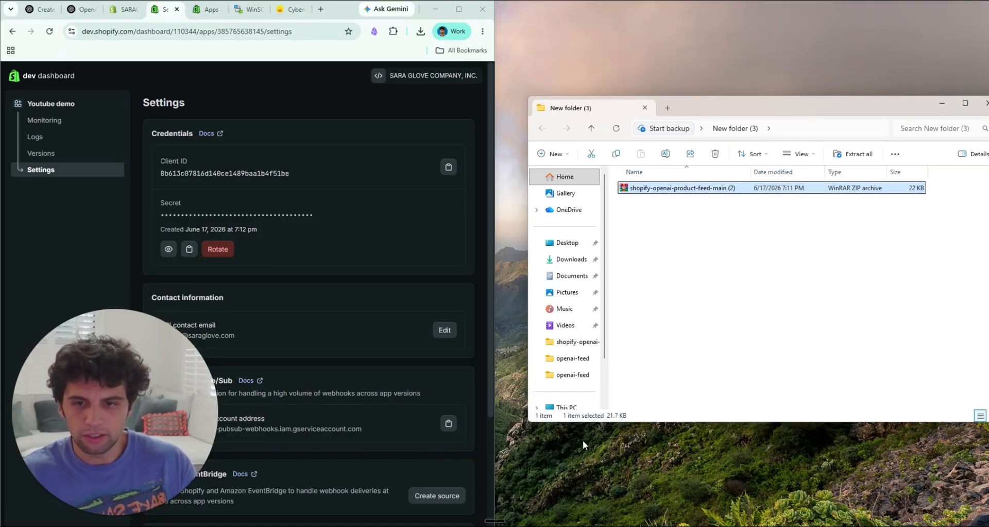
drag(731, 110, 671, 98)
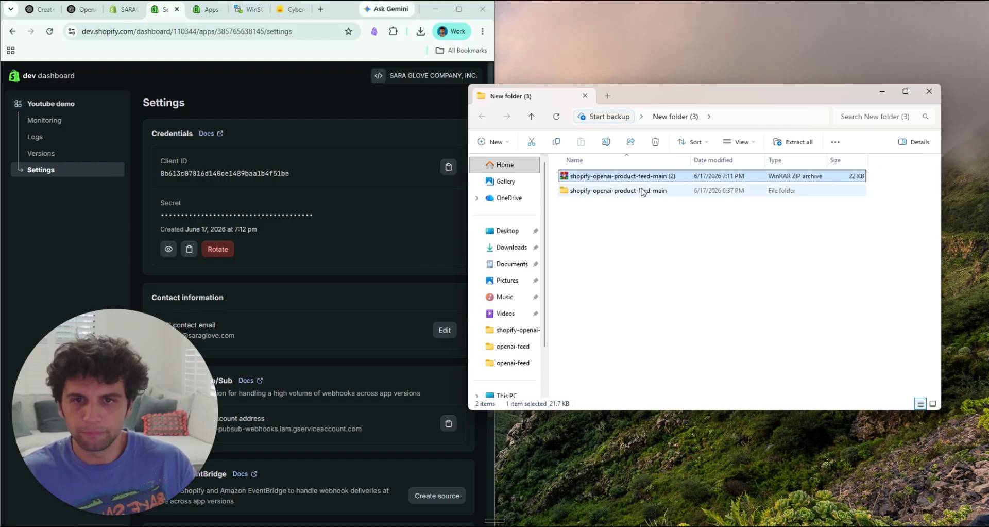
Step: Open README from the extracted shopify-openai-product-feed-main folder and review its quick-start commands and feed configuration values
double_click(669, 195)
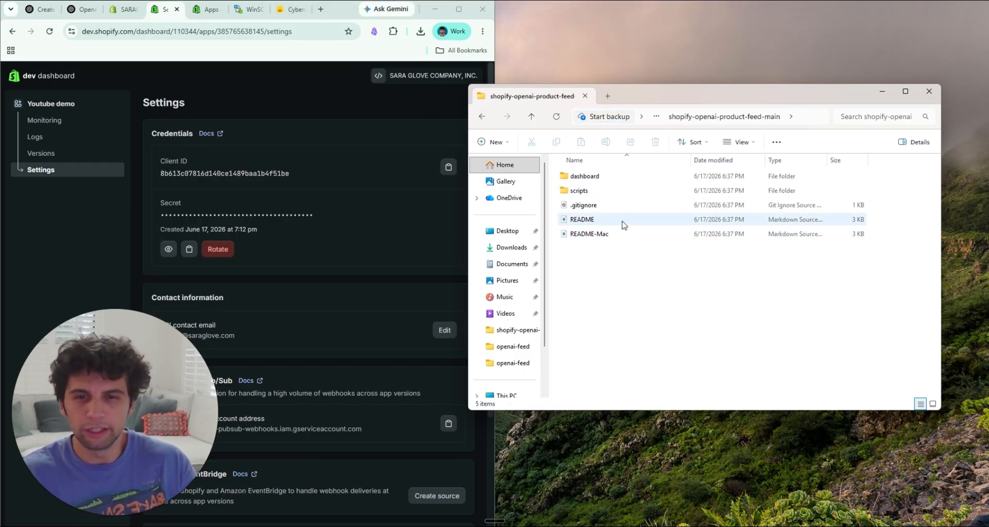
double_click(635, 225)
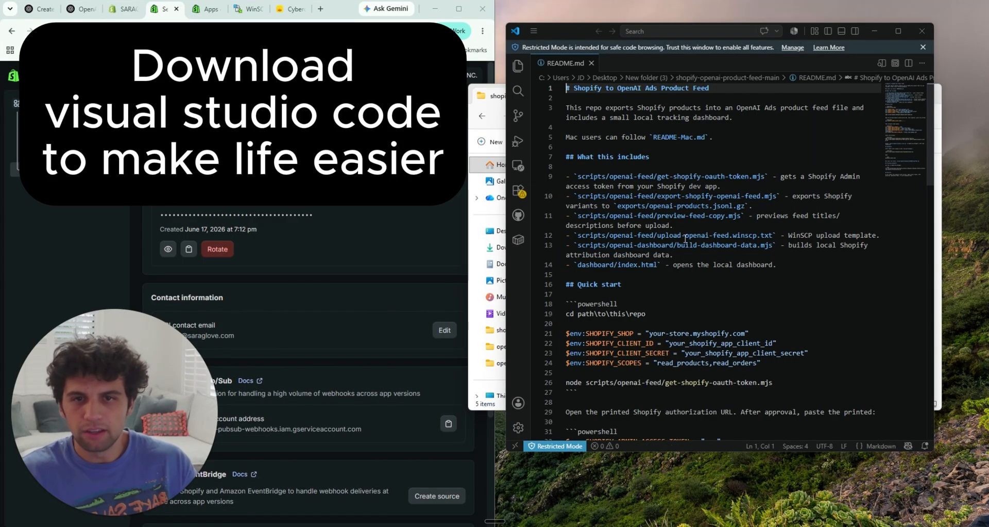
scroll(706, 304, down, 1)
scroll(689, 303, down, 1)
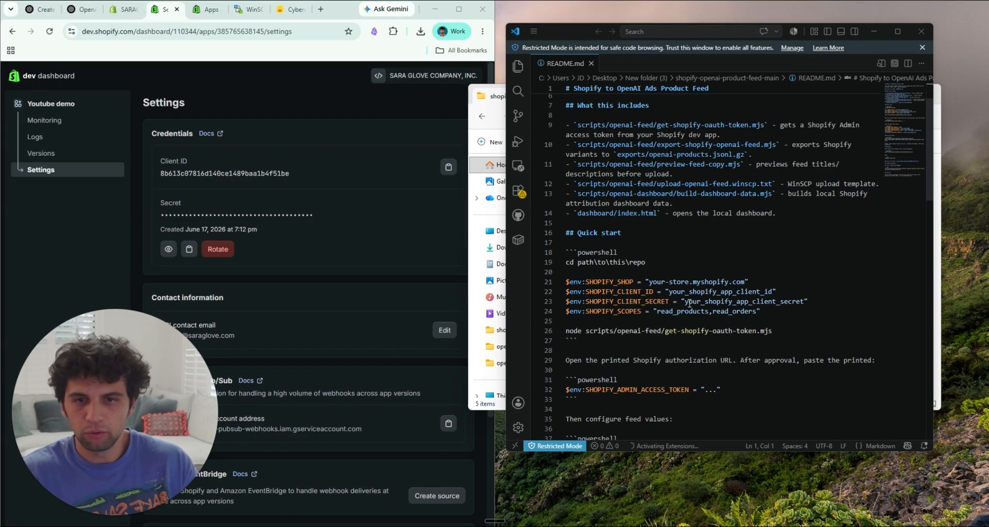
scroll(689, 303, down, 2)
click(670, 231)
click(710, 348)
scroll(675, 350, down, 1)
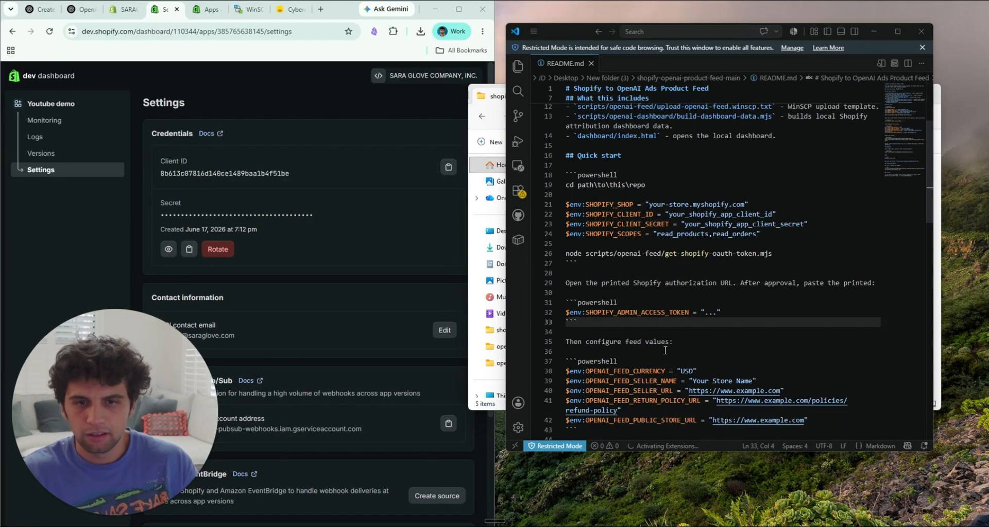
click(689, 400)
scroll(711, 364, down, 1)
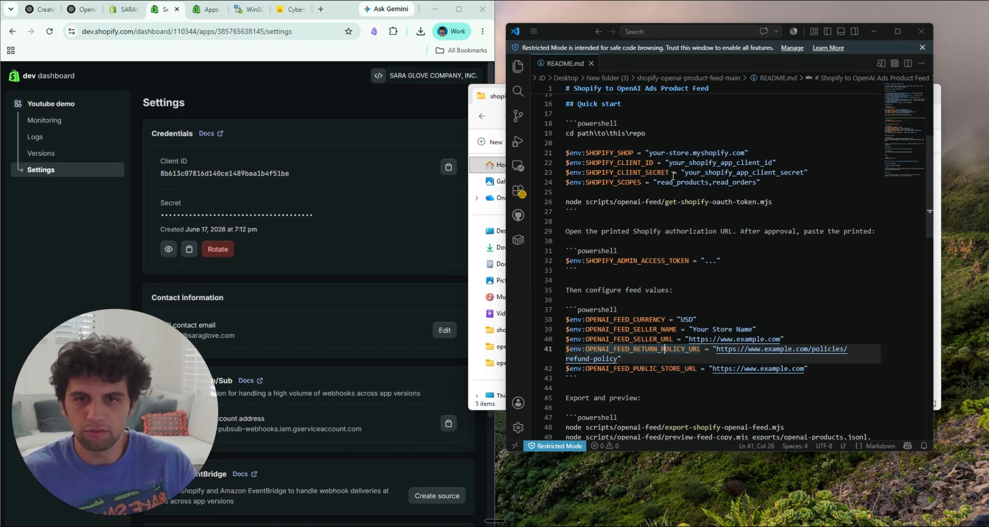
Step: Copy the store handle from the Shopify admin URL and set SHOPIFY_SHOP in the README to "saraglove-2.myshopify.com"
click(676, 153)
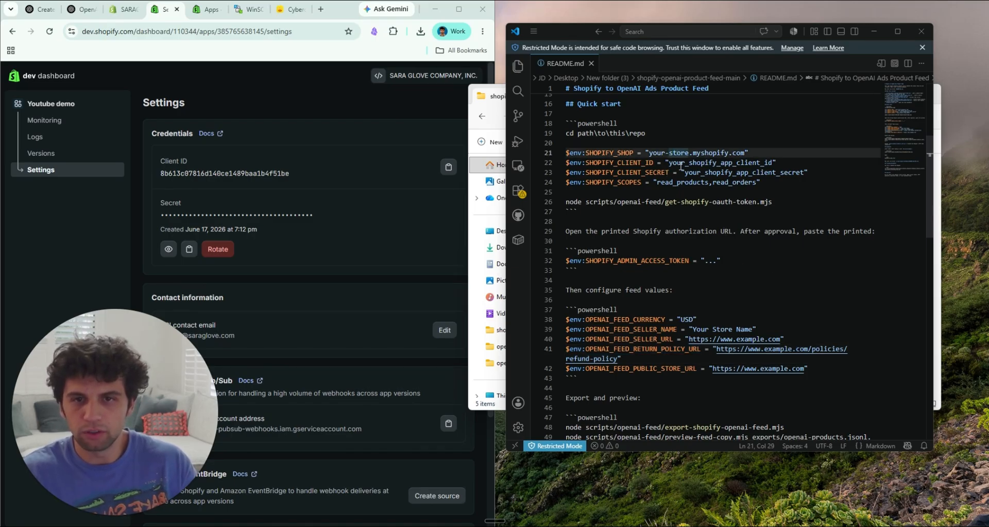
click(124, 9)
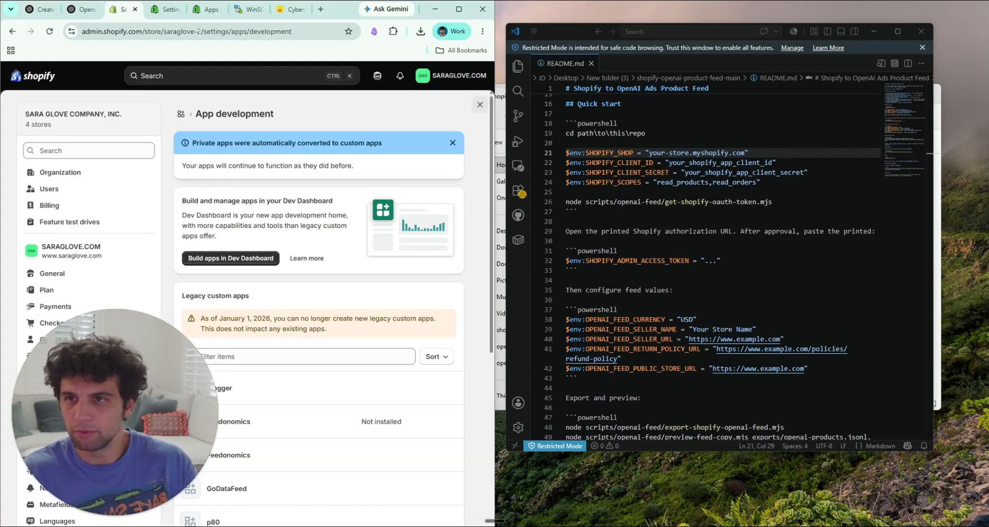
click(200, 32)
drag(226, 32, 186, 32)
key(ctrl+c)
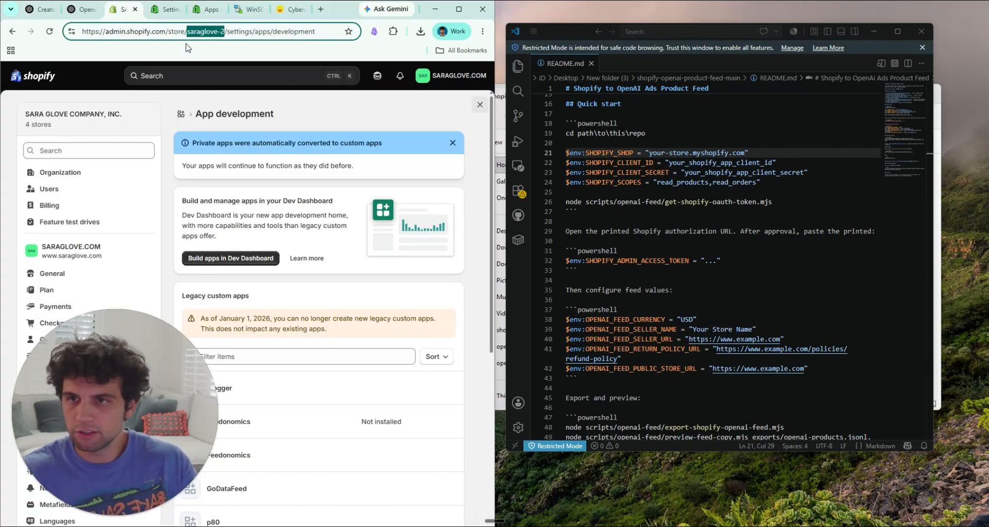
drag(690, 154, 649, 155)
key(ctrl+v)
click(730, 172)
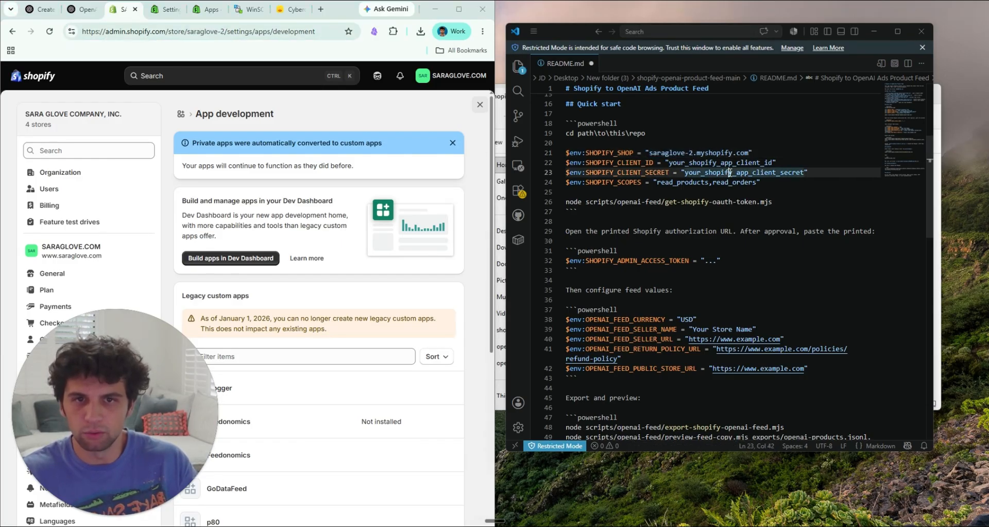
click(688, 153)
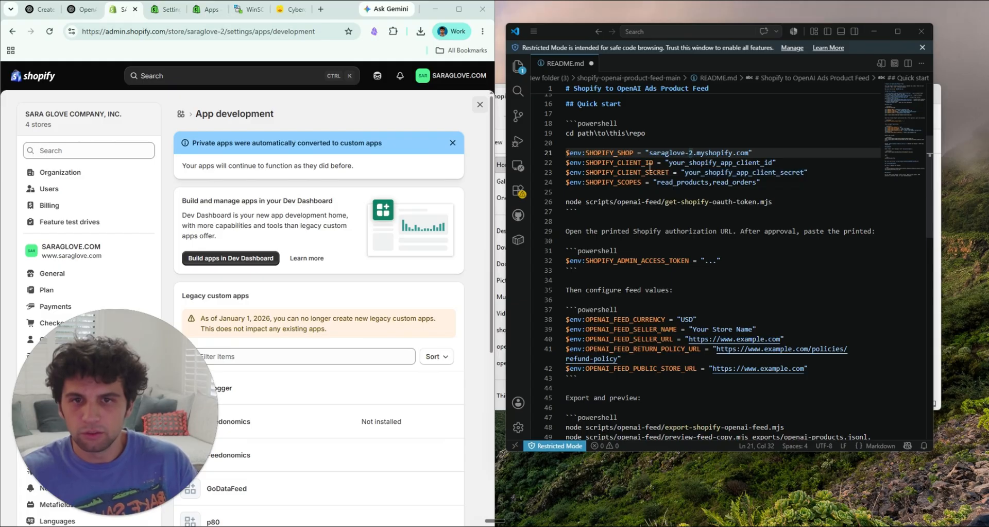
Step: Copy the Youtube demo app's client ID from its Dev Dashboard settings and replace the SHOPIFY_CLIENT_ID placeholder with it
click(205, 15)
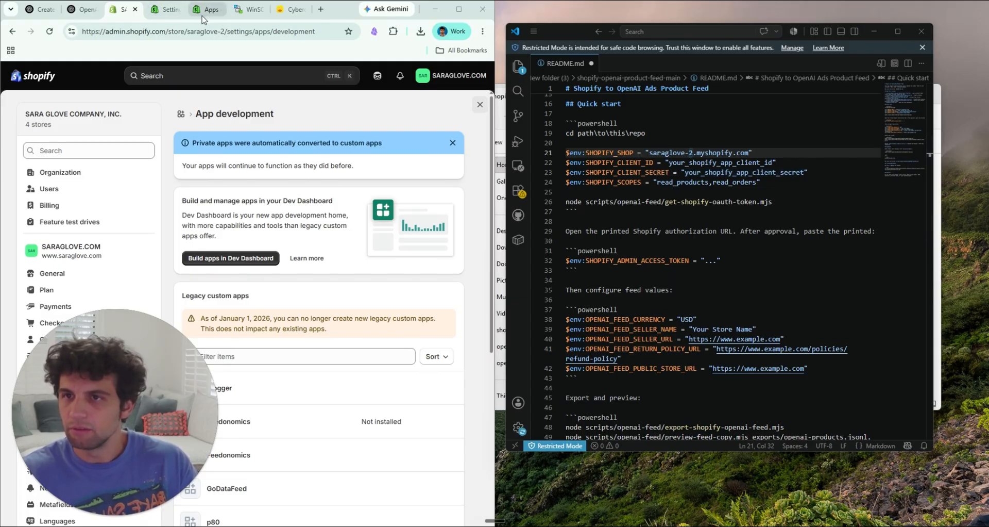
click(218, 10)
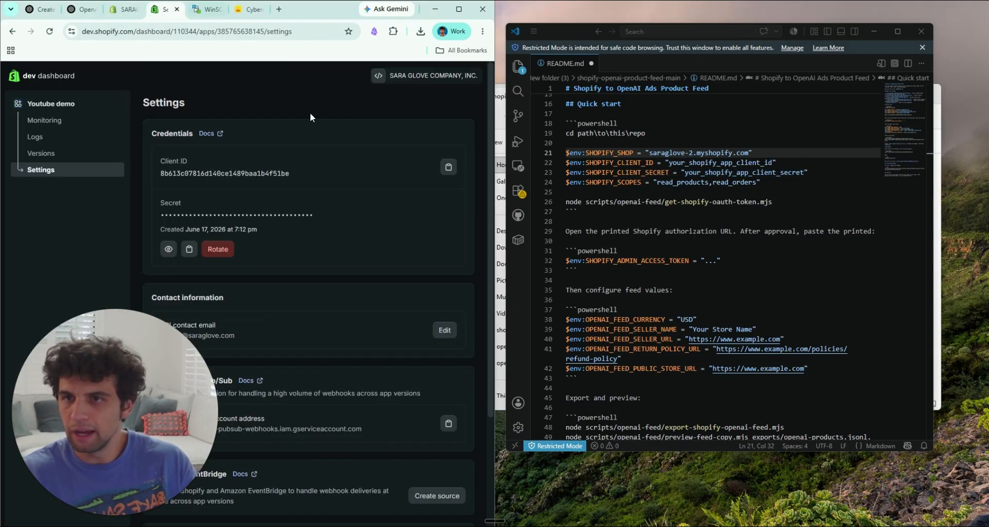
click(448, 168)
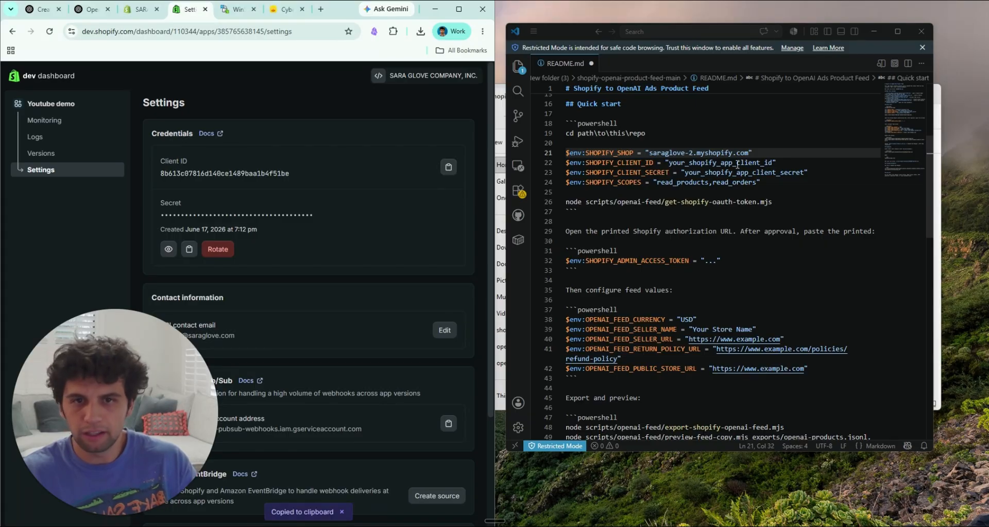
drag(771, 164, 670, 165)
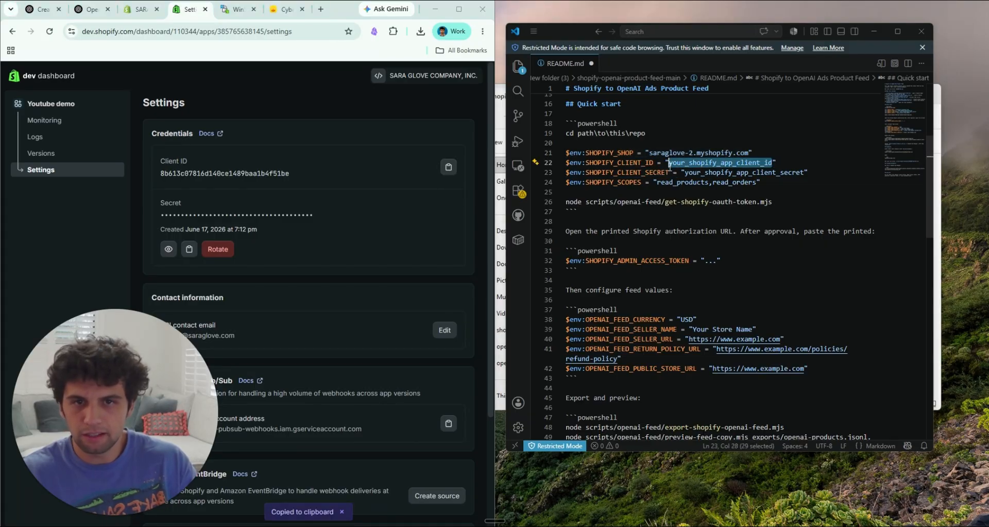
key(ctrl+v)
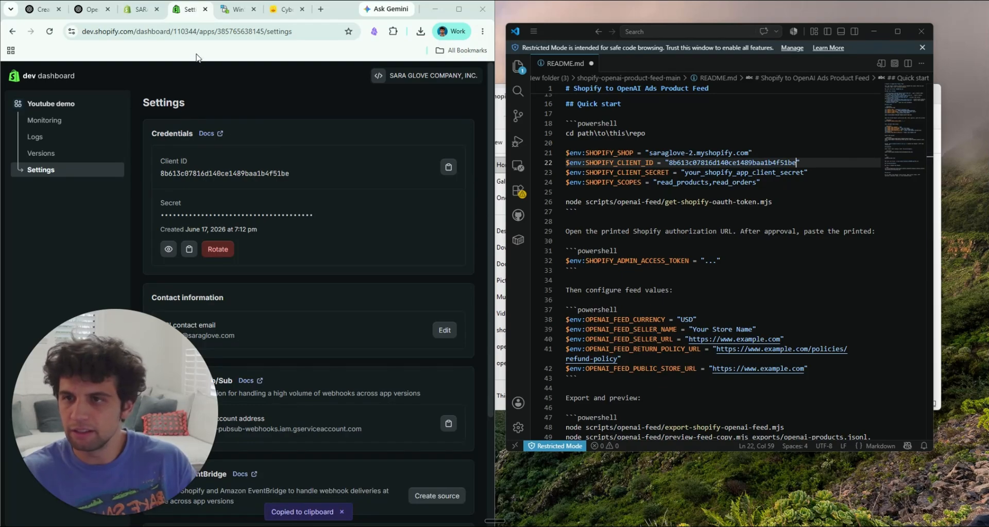
key(Down)
key(Down)
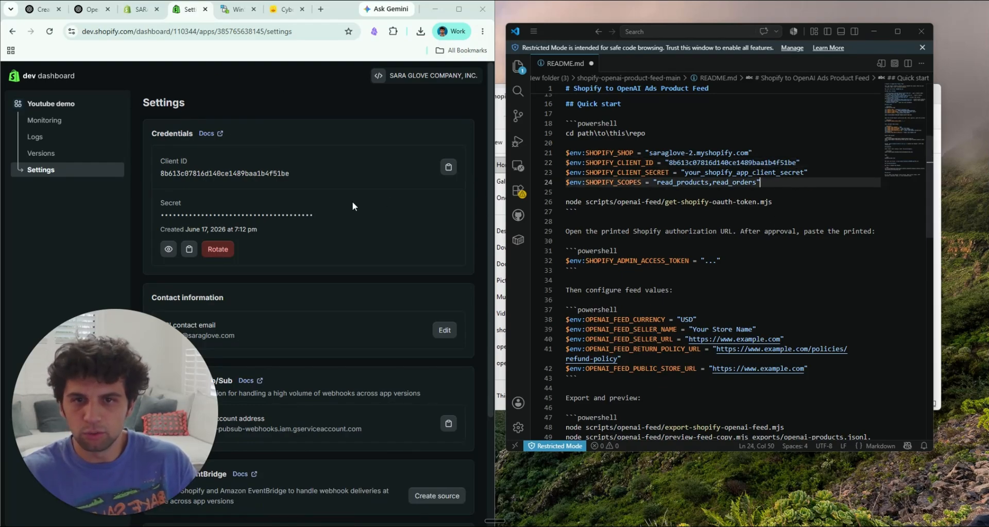
Step: Copy the app's client secret from the credentials and replace the SHOPIFY_CLIENT_SECRET placeholder in the README with it
click(190, 249)
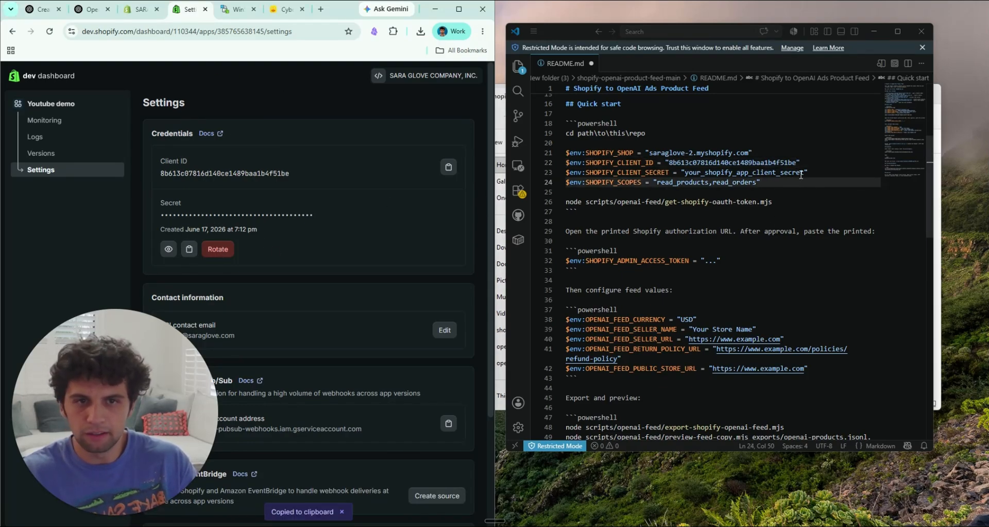
drag(805, 173, 687, 172)
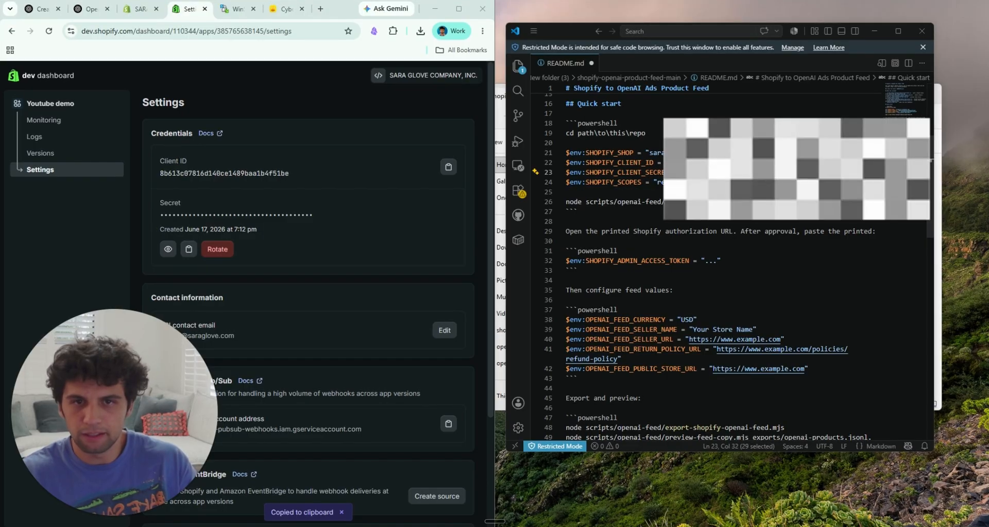
key(ctrl+v)
click(743, 192)
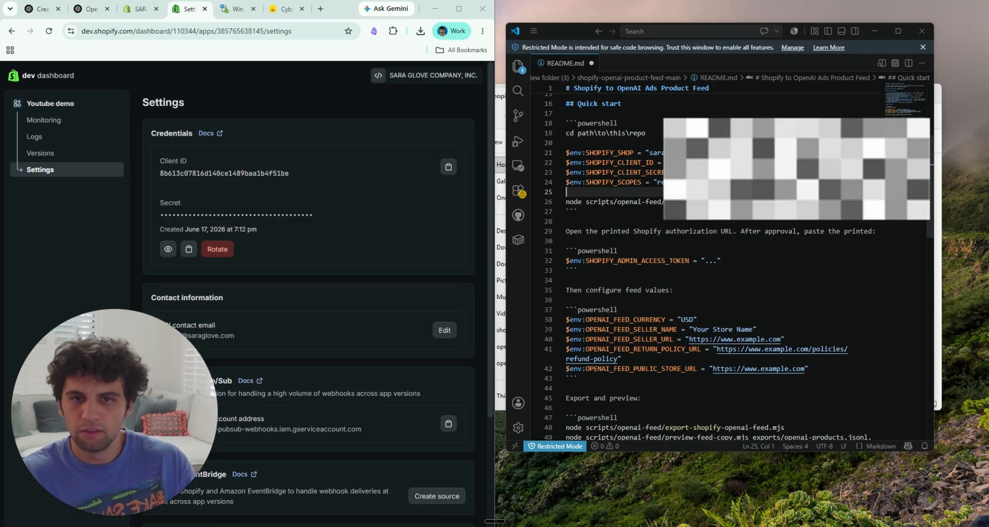
click(725, 222)
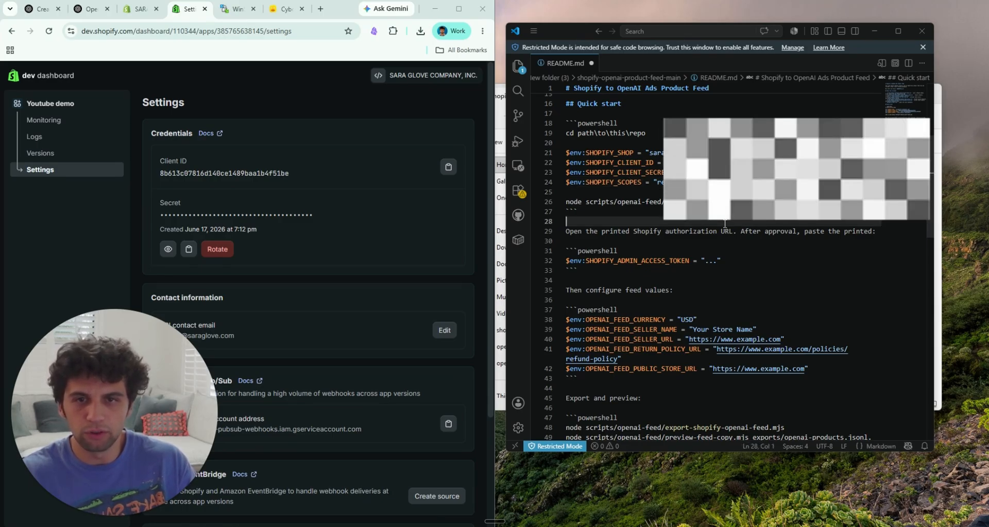
Step: Copy the README commands from SHOPIFY_SHOP through get-shopify-oauth-token.mjs and open PowerShell in the shopify-openai-product-feed-main folder
drag(665, 201, 563, 154)
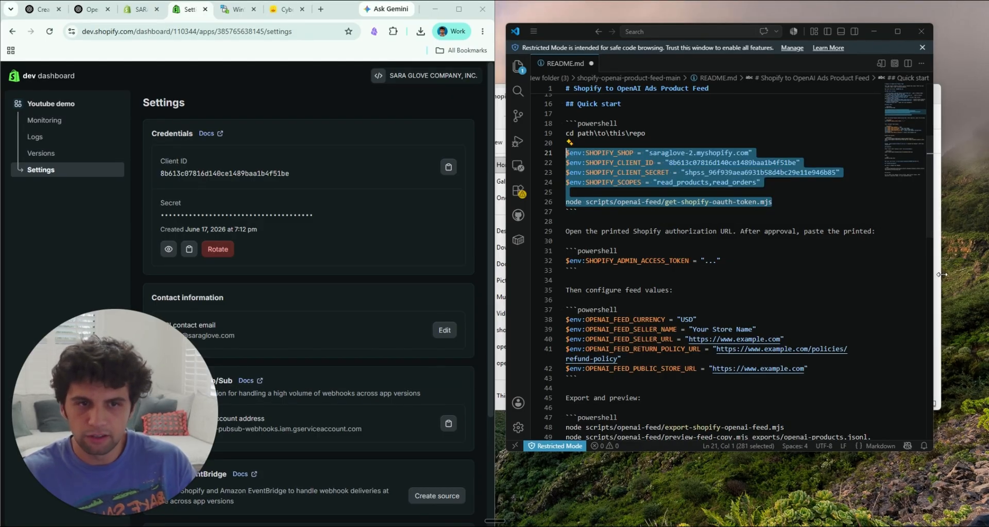
click(942, 274)
key(alt+Left)
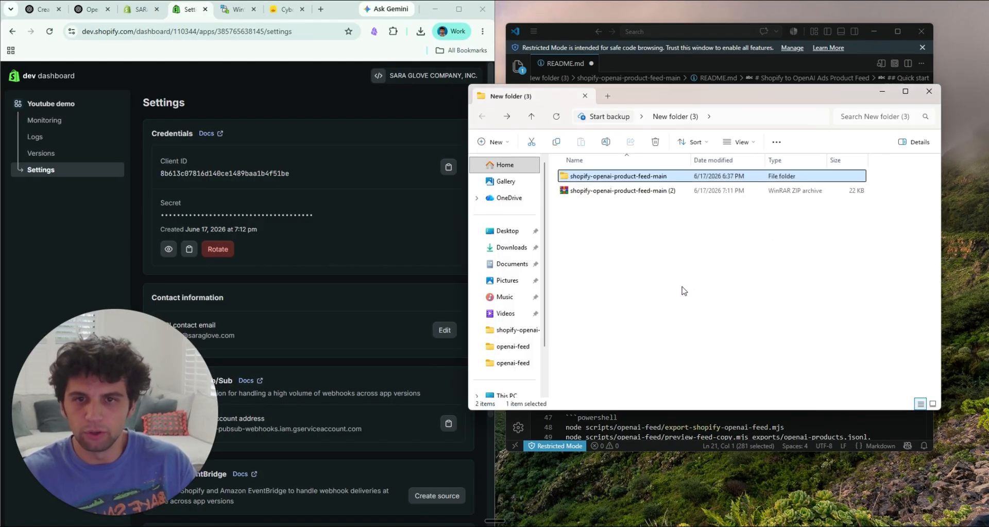
key(alt+Right)
right_click(630, 270)
click(691, 389)
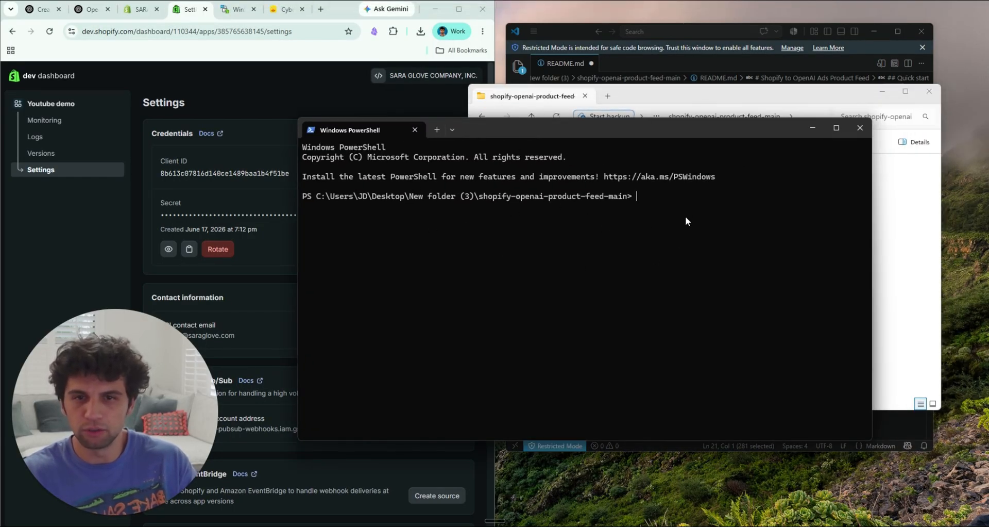
Step: Paste the copied commands to set the Shopify client ID, client secret and scopes, and run node scripts/openai-feed/get-shopify-oauth-token.mjs
key(ctrl+v)
click(535, 359)
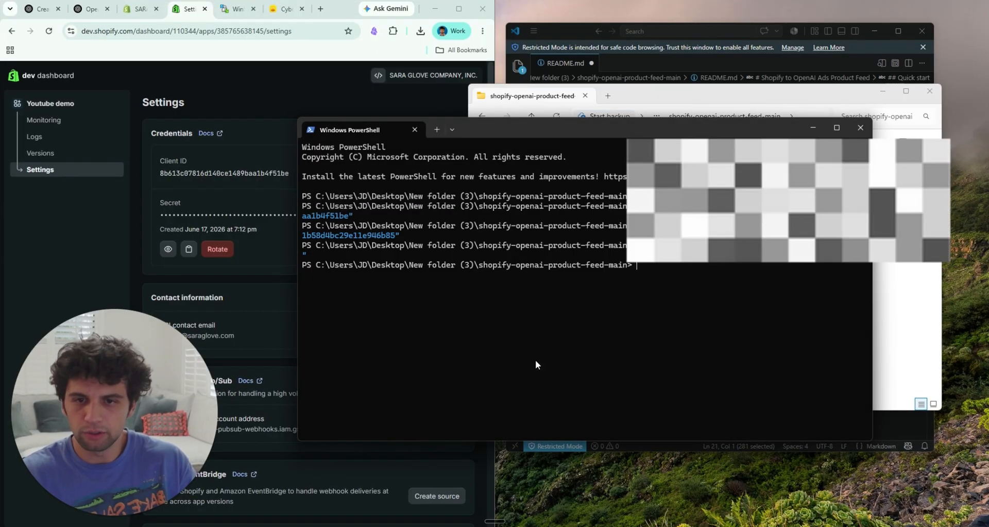
key(Return)
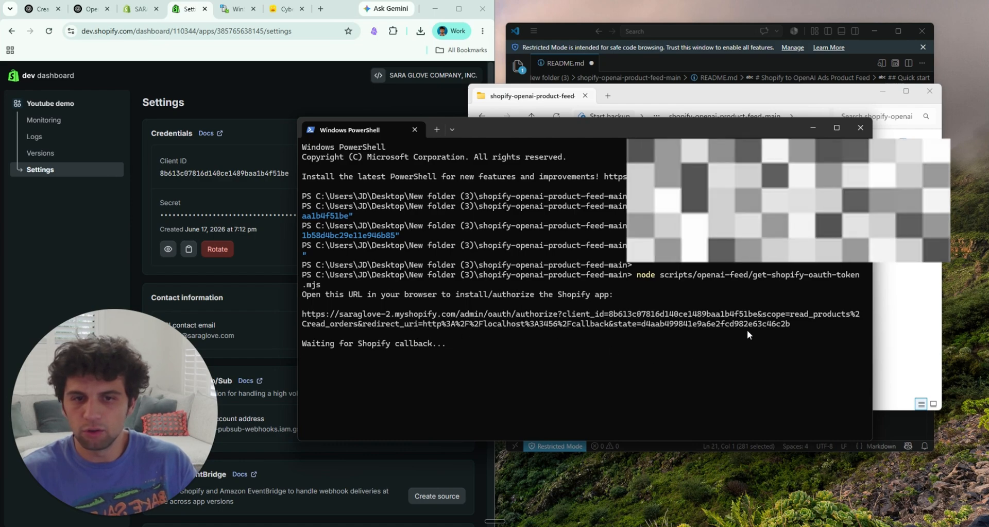
Step: Open the printed Shopify authorization URL in a new browser tab and install the Youtube demo app on the store
drag(797, 325, 301, 313)
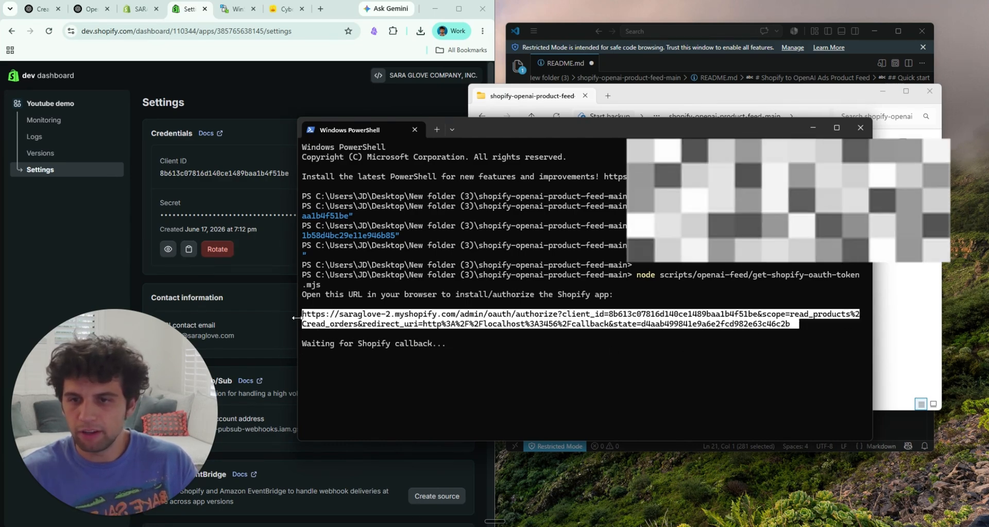
key(ctrl+c)
click(321, 14)
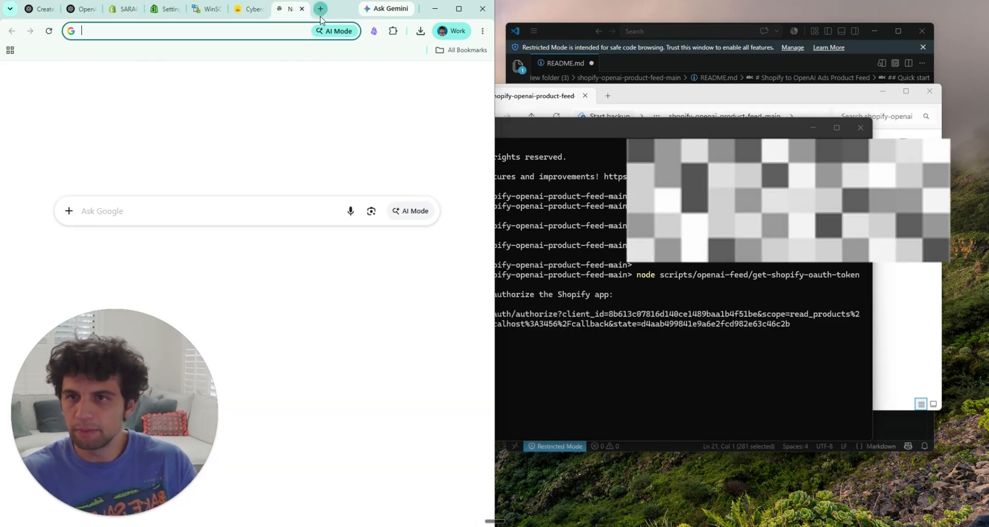
key(ctrl+v)
key(Return)
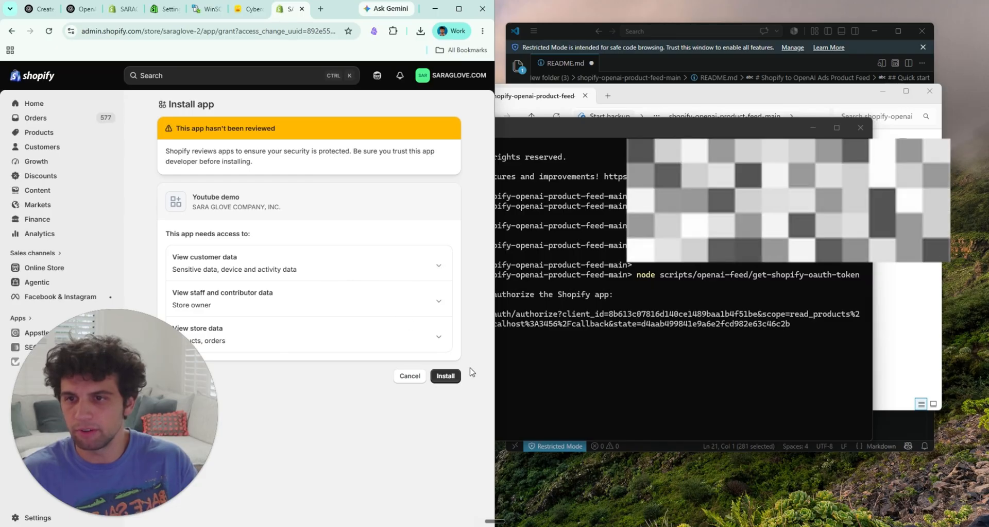
click(445, 375)
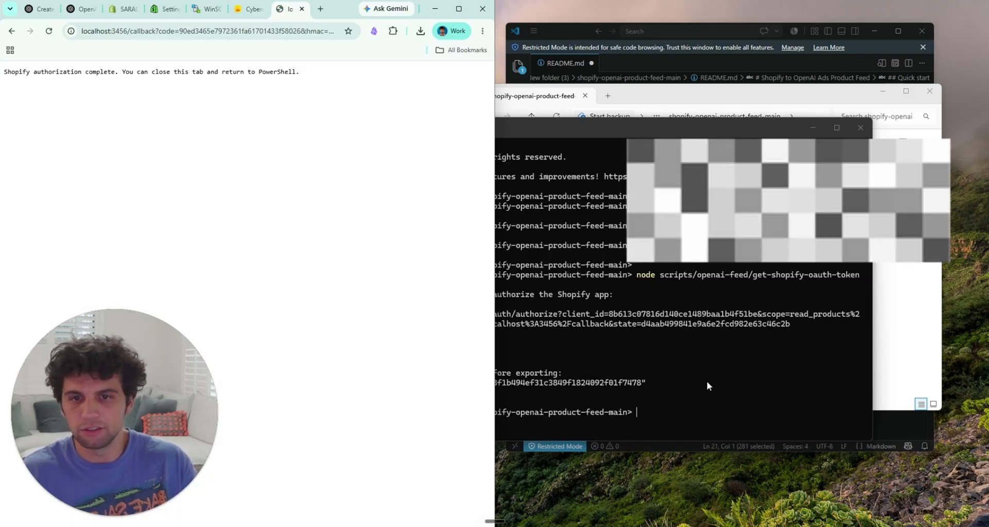
Step: Copy the Shopify admin access token printed in PowerShell and paste it as the SHOPIFY_ADMIN_ACCESS_TOKEN value in the README
click(707, 382)
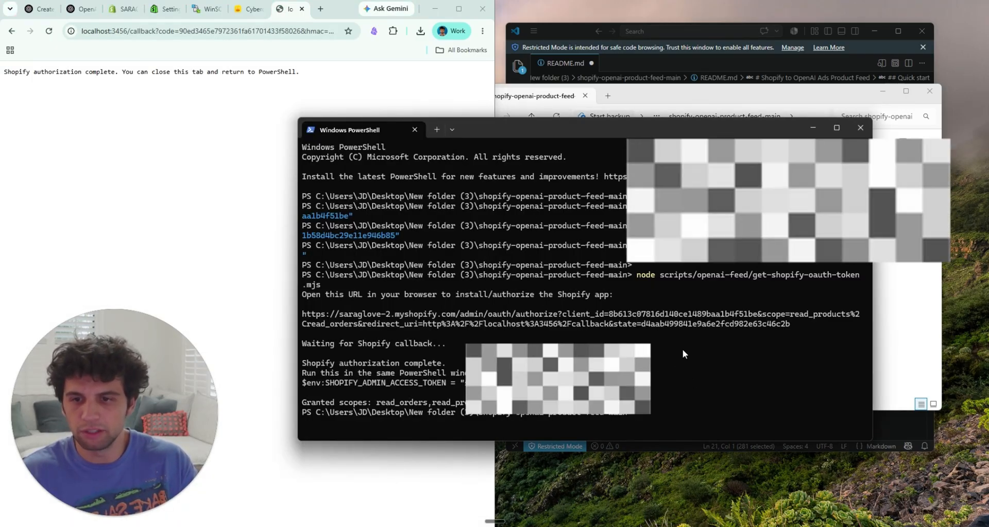
drag(308, 382, 422, 384)
click(423, 384)
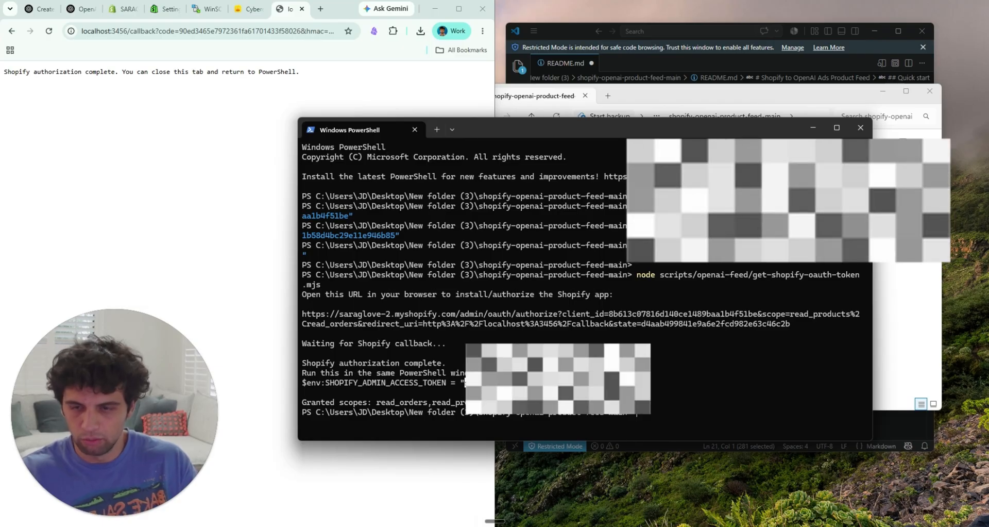
click(580, 27)
click(715, 264)
drag(715, 265, 709, 265)
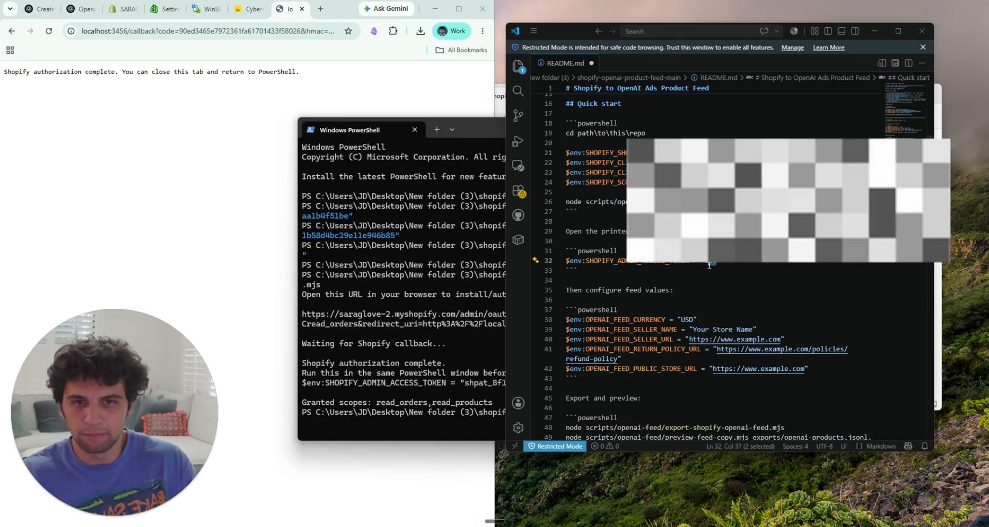
key(ctrl+v)
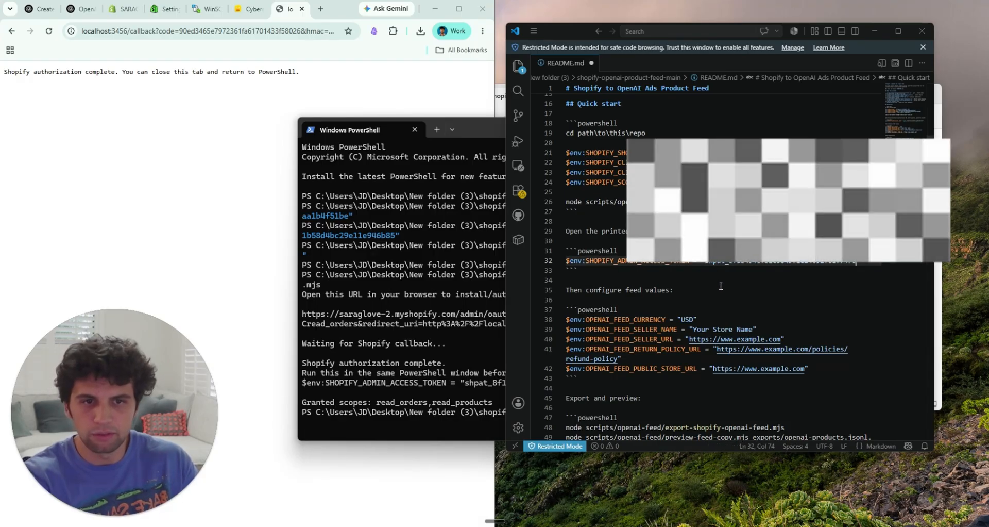
click(712, 298)
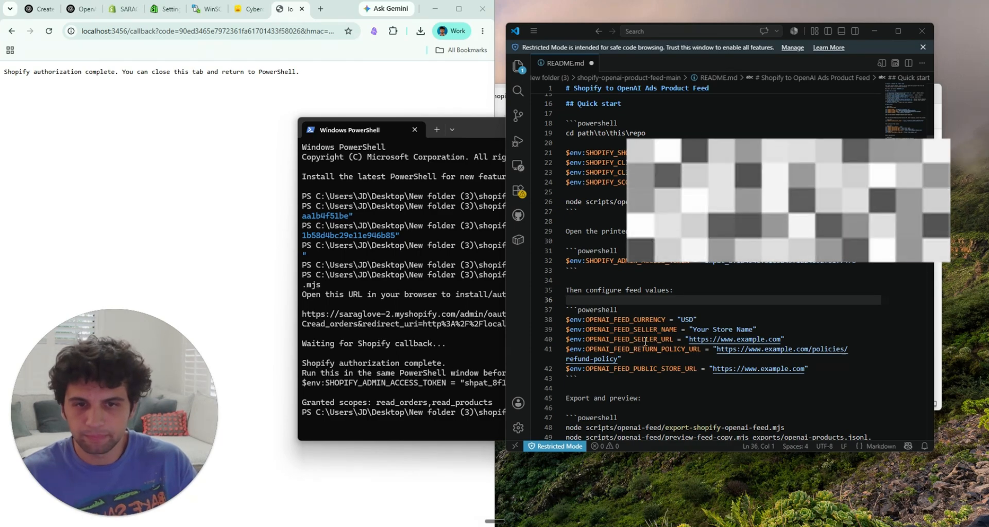
scroll(646, 341, down, 3)
click(661, 261)
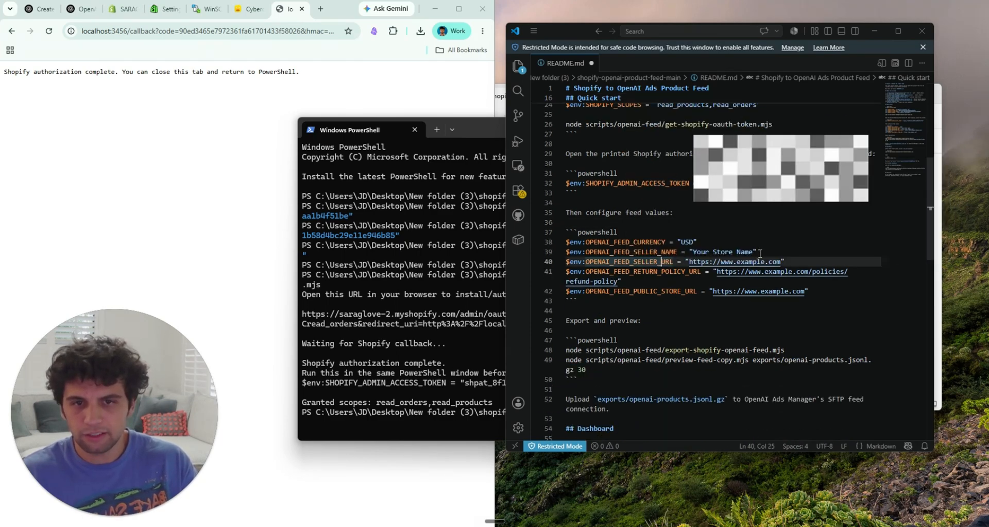
drag(754, 253, 712, 255)
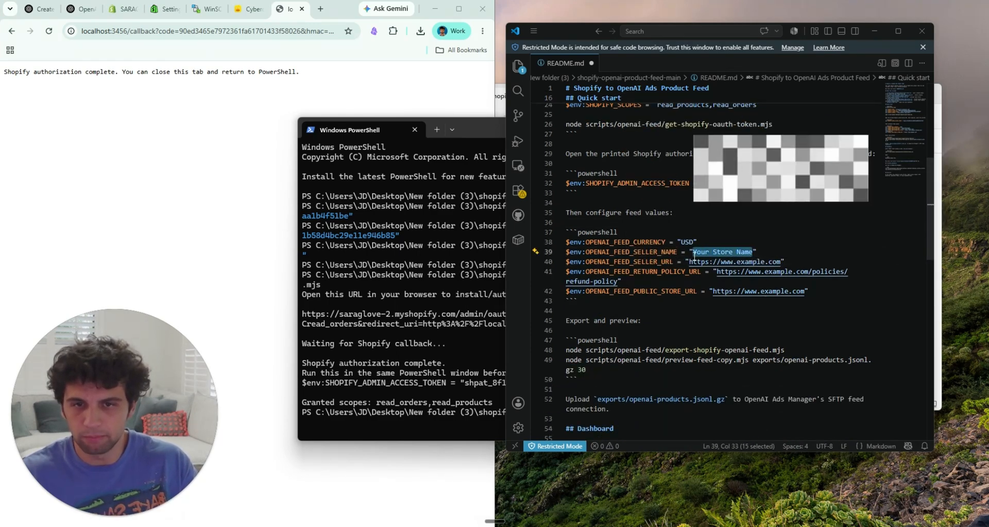
text(s)
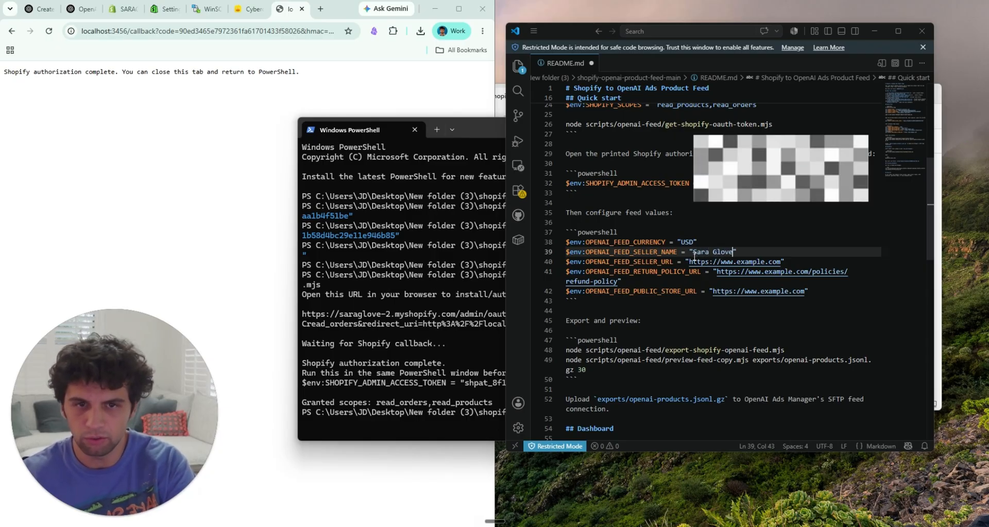
drag(764, 261, 753, 261)
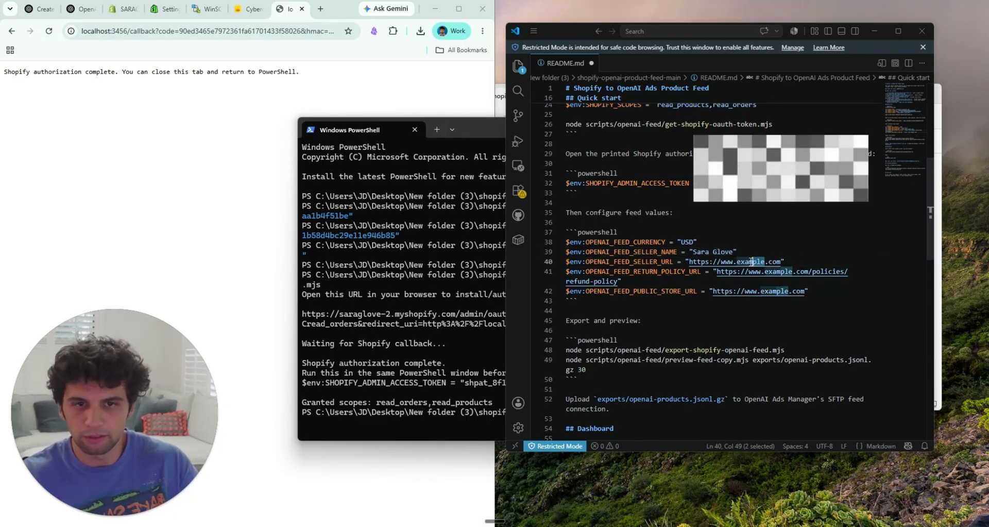
text(sarglov)
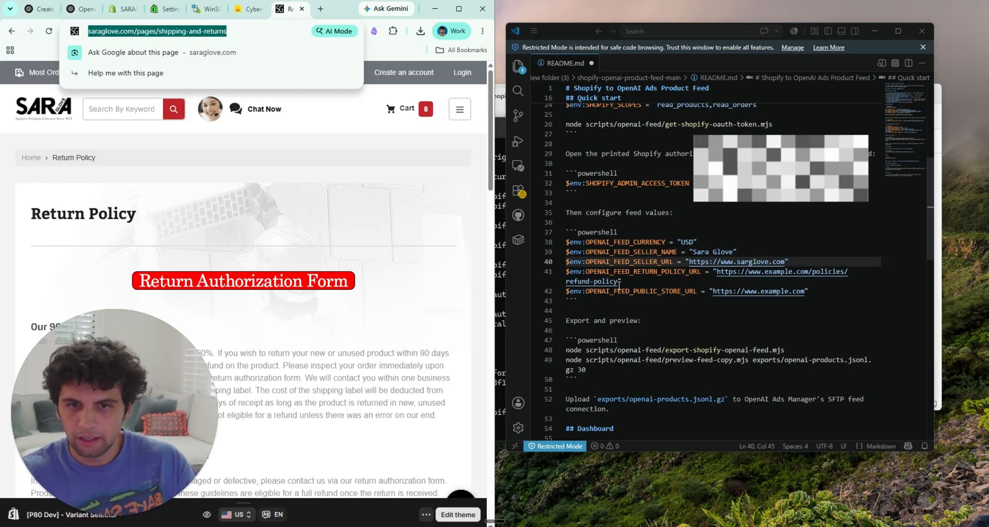
drag(617, 281, 718, 272)
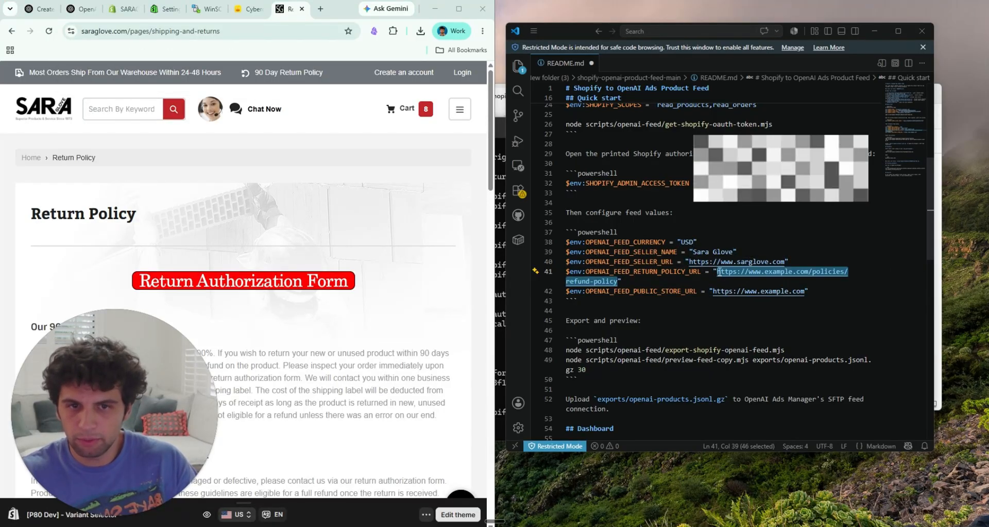
key(ctrl+v)
drag(790, 291, 761, 291)
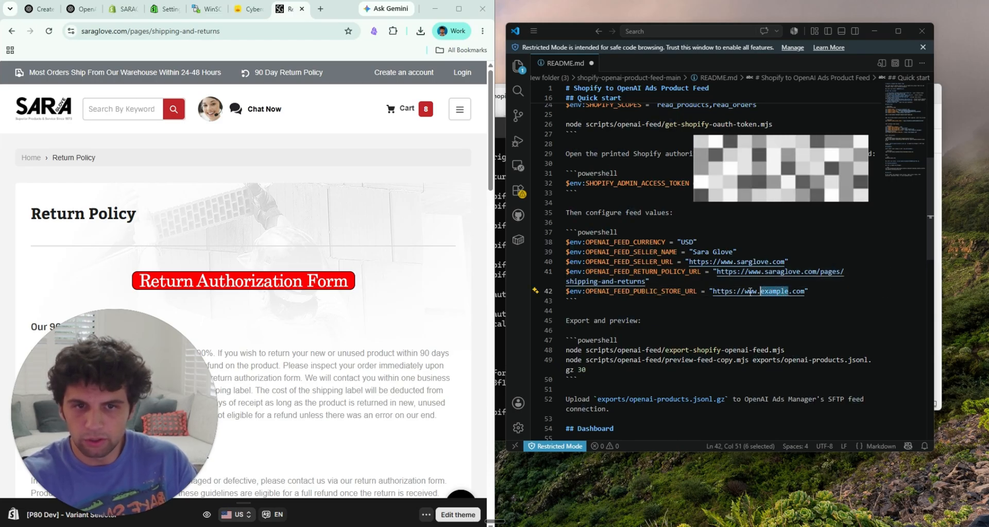
text(saraglov)
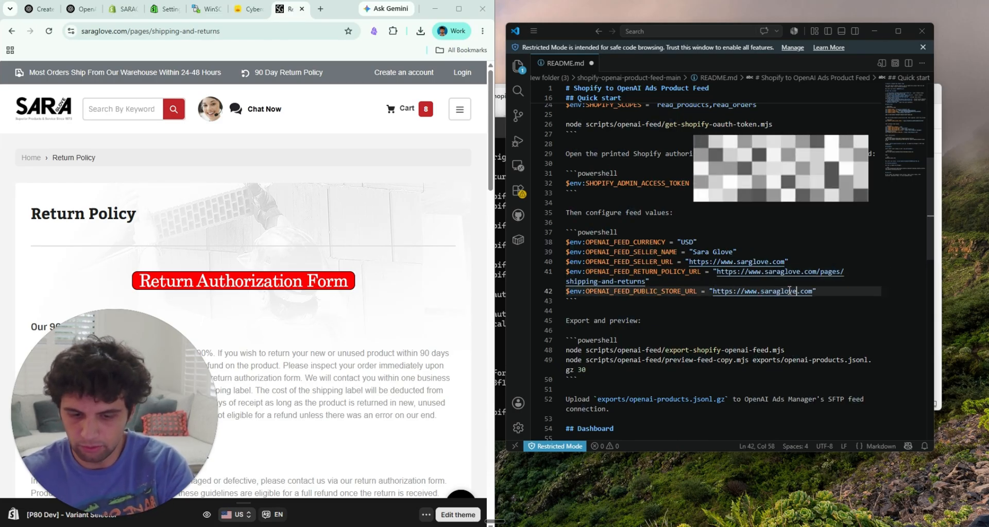
click(762, 318)
Step: Copy the five OPENAI_FEED variable lines from the README and paste them into PowerShell, accepting the multi-line paste
drag(838, 291, 565, 242)
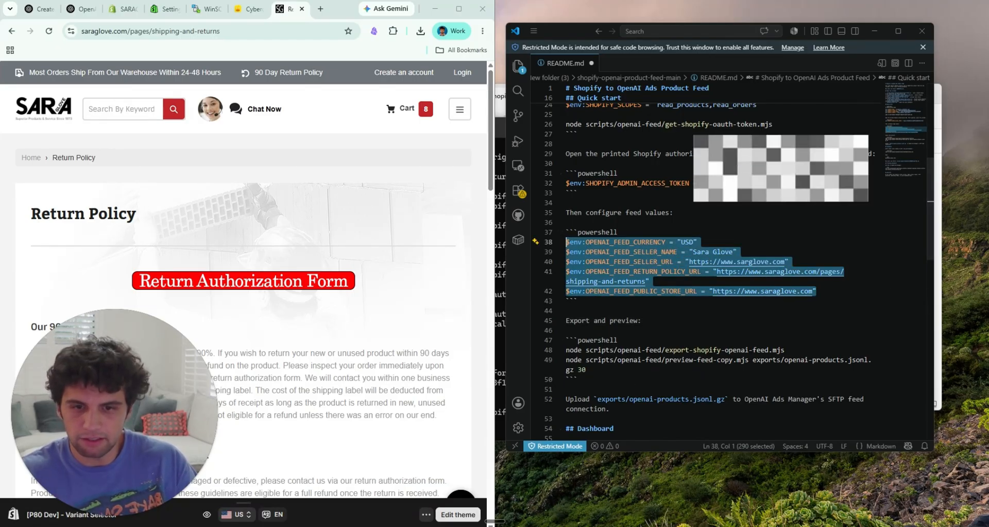
key(alt+Tab)
key(ctrl+v)
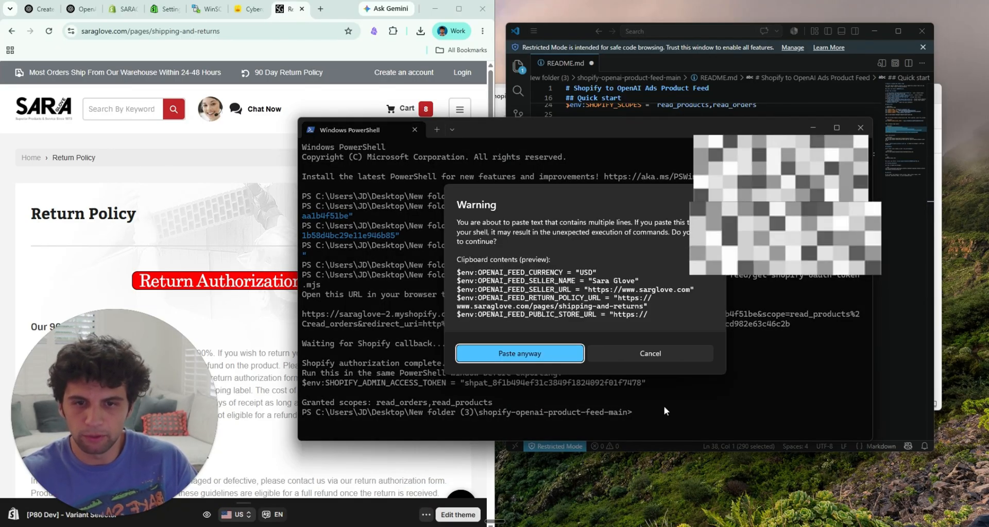
click(570, 353)
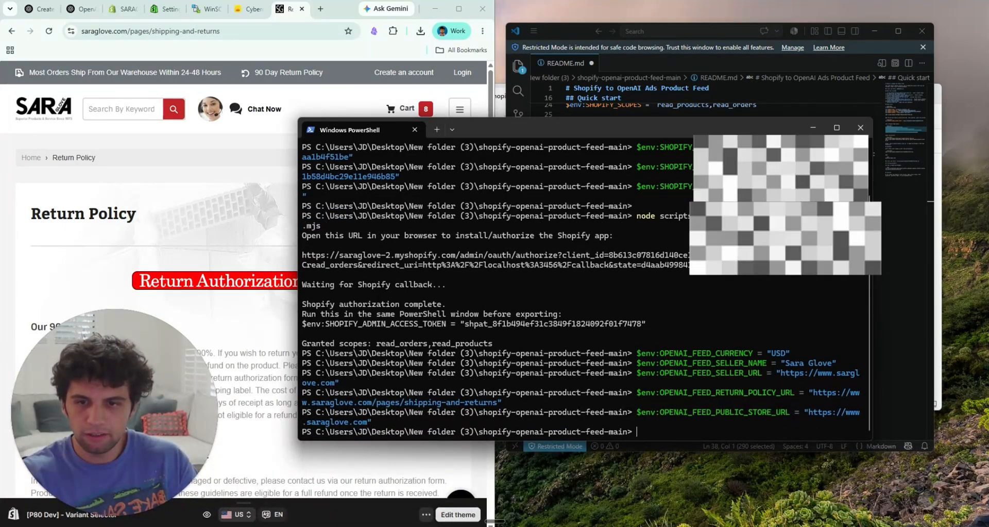
Step: Try to run node scripts/openai-feed/export-shopify-openai-feed.mjs, copied from the README, in PowerShell
click(910, 334)
scroll(731, 302, up, 10)
scroll(730, 302, up, 5)
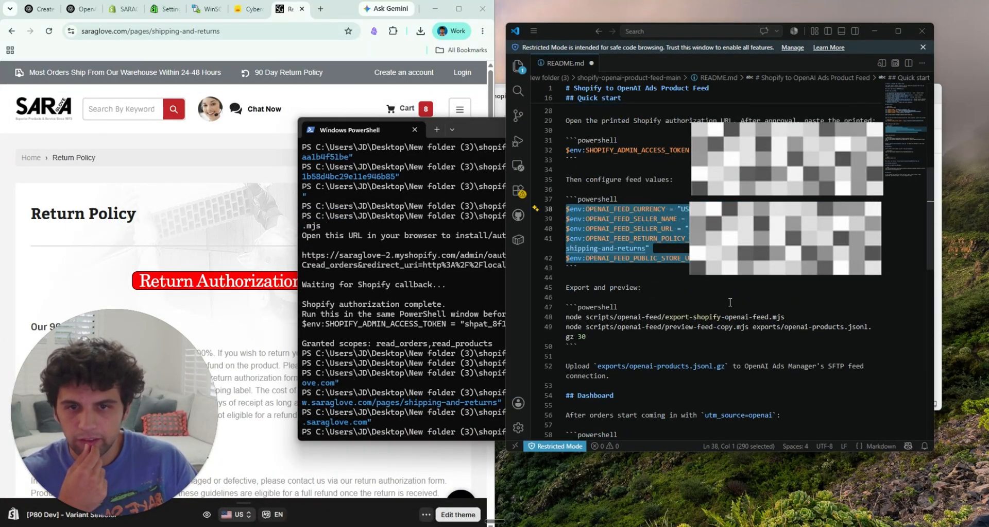
drag(796, 318, 569, 315)
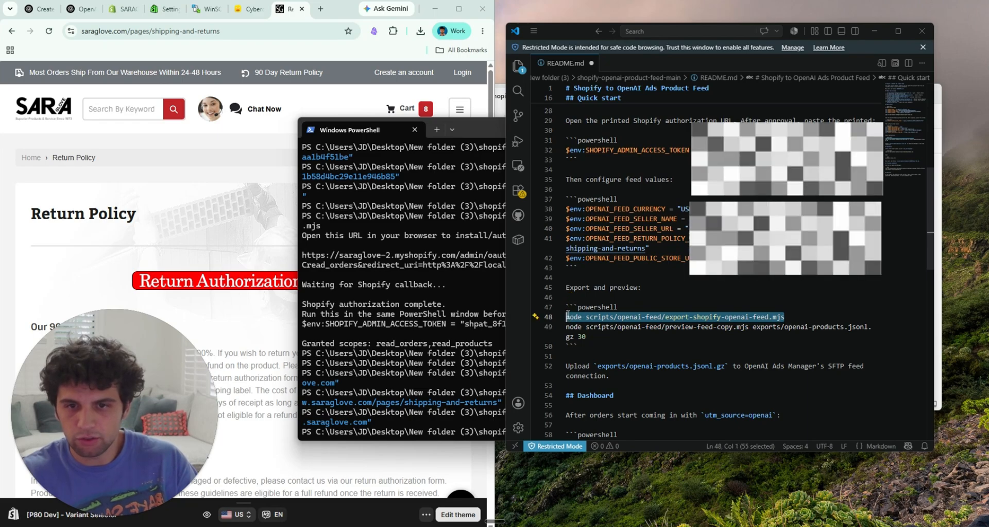
click(452, 438)
right_click(617, 410)
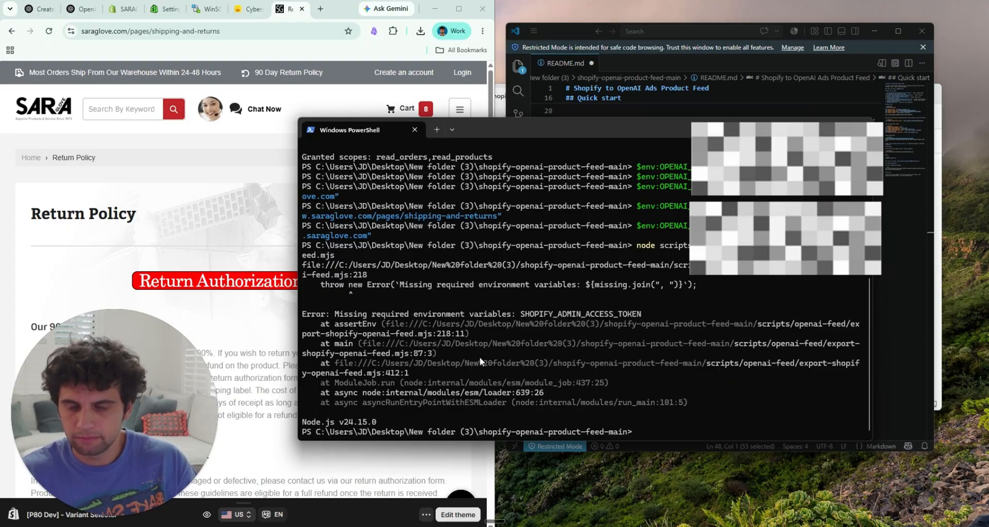
Step: Copy the SHOPIFY_ADMIN_ACCESS_TOKEN line from the README and run it in PowerShell to set the missing access token
drag(587, 314, 606, 306)
click(899, 324)
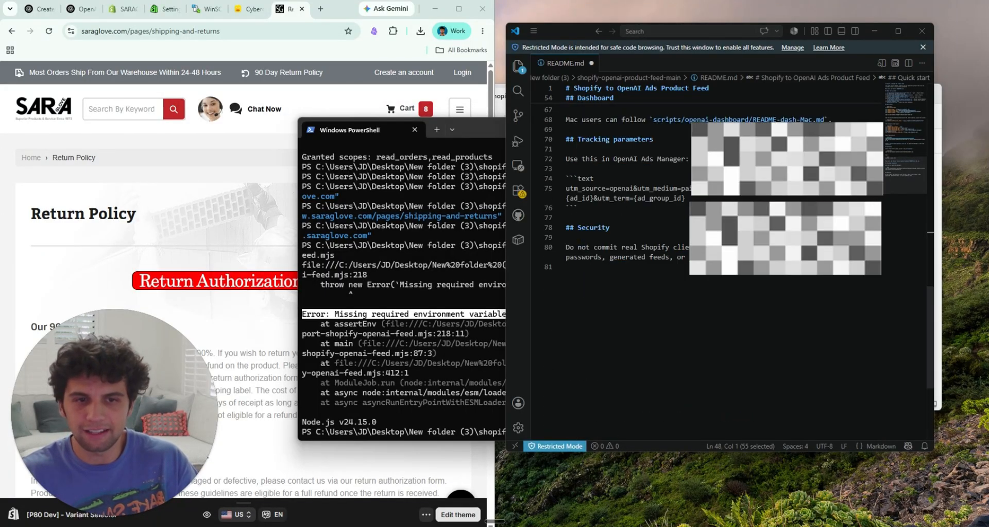
scroll(689, 252, up, 10)
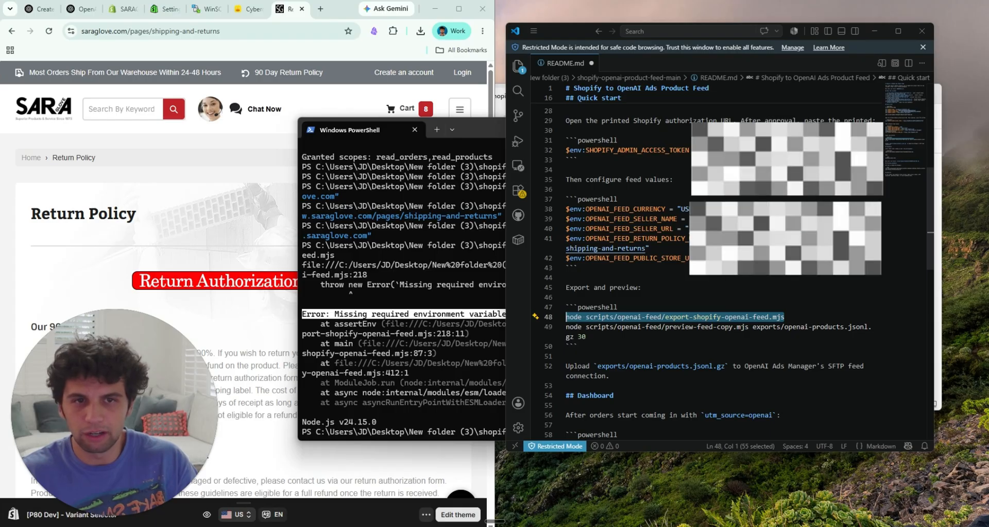
drag(567, 159, 562, 145)
click(428, 417)
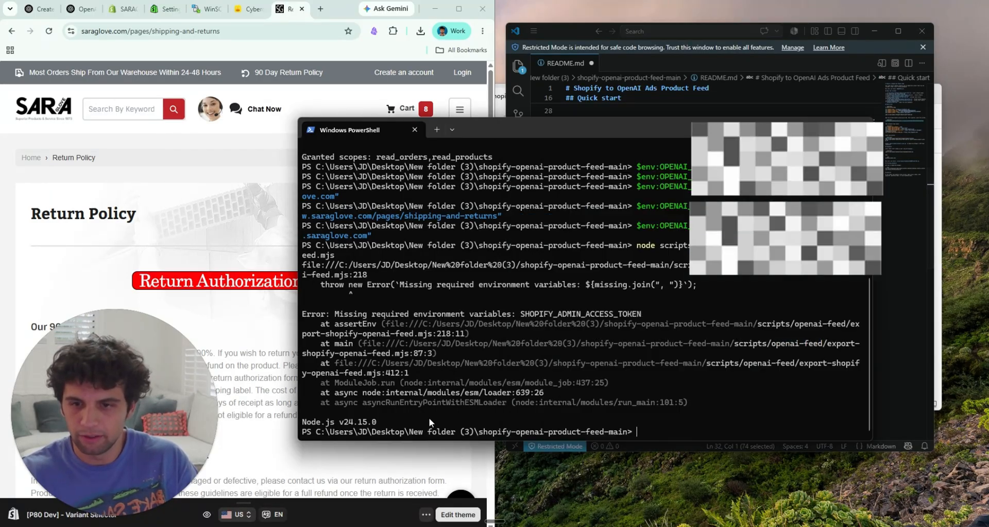
key(ctrl+v)
key(Return)
Step: Copy the export-shopify-openai-feed.mjs command from the README again and run it in PowerShell to export the product feed
click(890, 367)
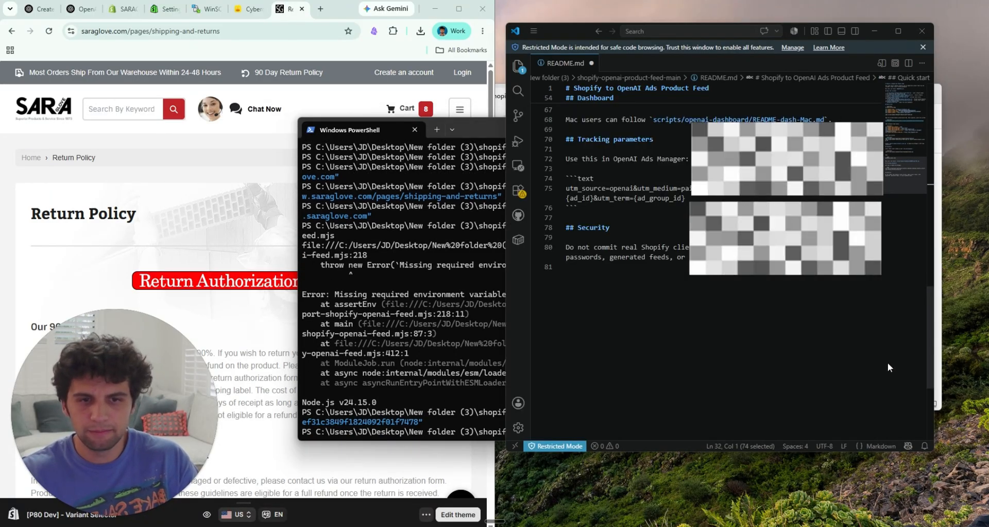
scroll(723, 296, up, 12)
drag(784, 239, 564, 244)
key(ctrl+c)
click(477, 393)
key(ctrl+v)
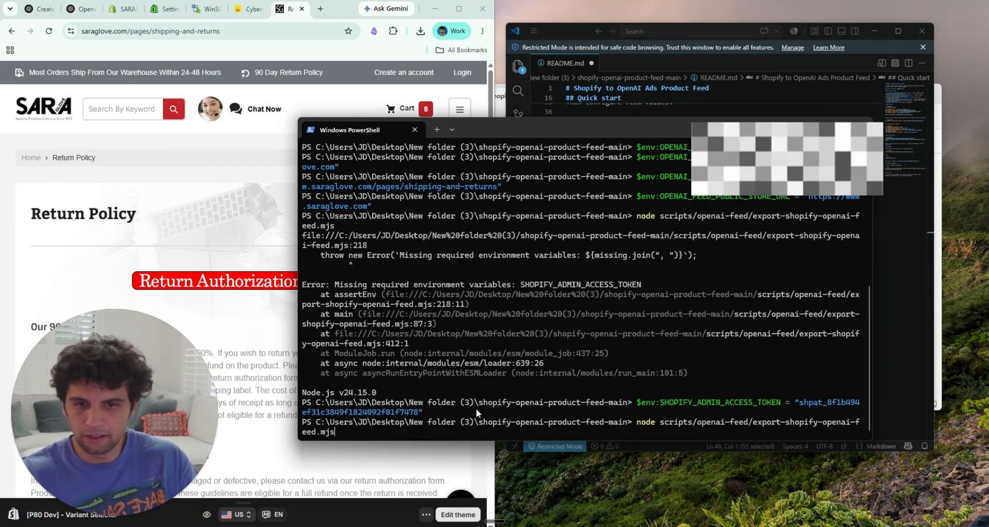
key(Return)
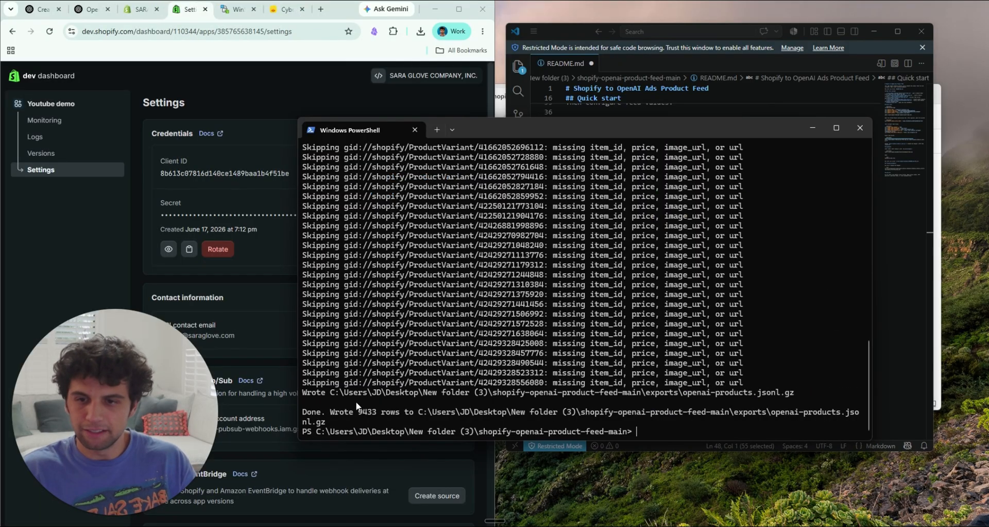
Step: Review the export output in PowerShell for the number of rows written and the reasons product variants were skipped
drag(357, 411, 377, 411)
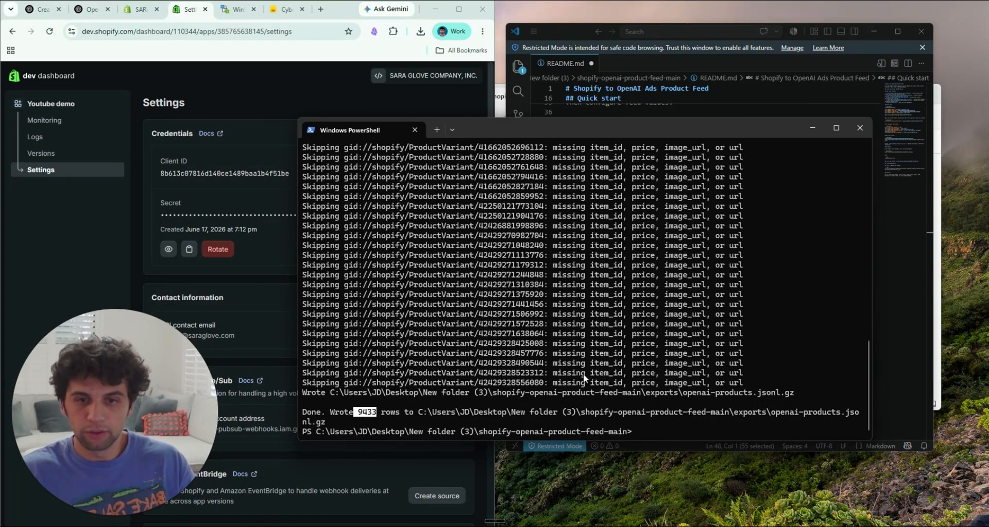
scroll(583, 373, up, 3)
drag(395, 313, 583, 318)
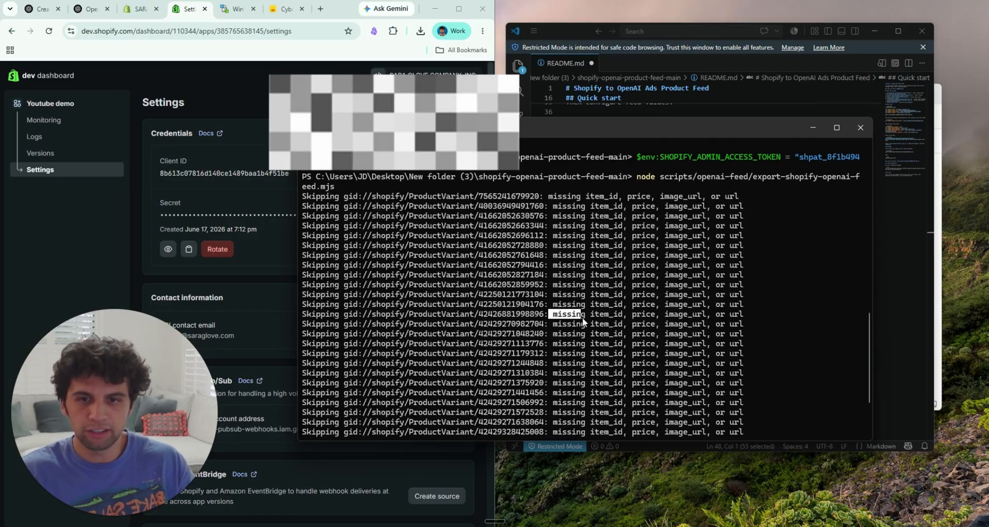
drag(669, 323, 747, 315)
scroll(553, 258, down, 3)
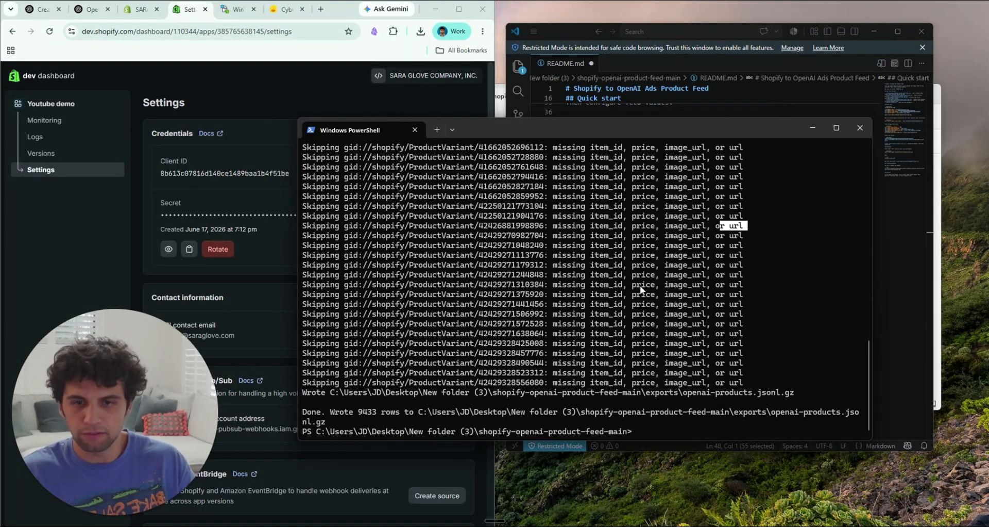
Step: Open the exports folder in File Explorer and browse the openai-products.jsonl.gz archive with Windows Explorer
click(938, 281)
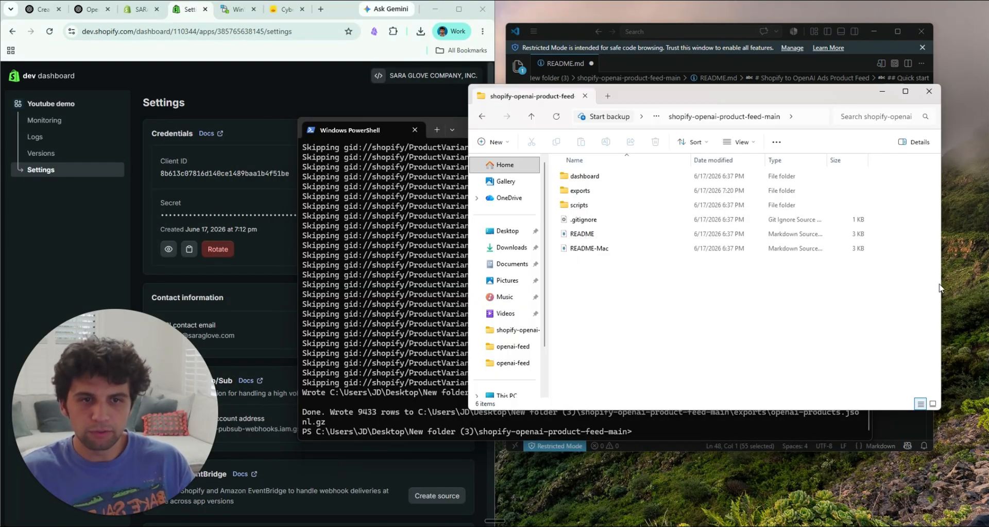
double_click(613, 190)
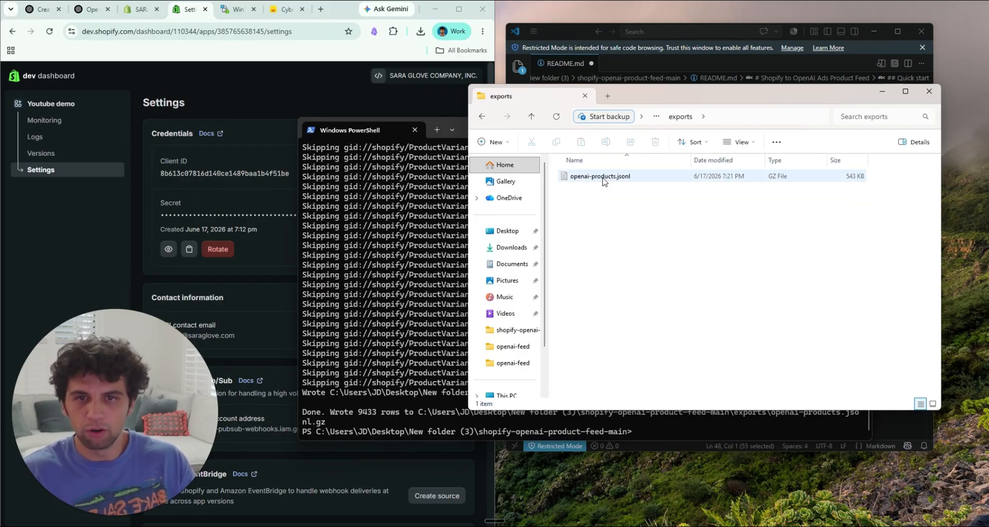
click(624, 184)
right_click(641, 178)
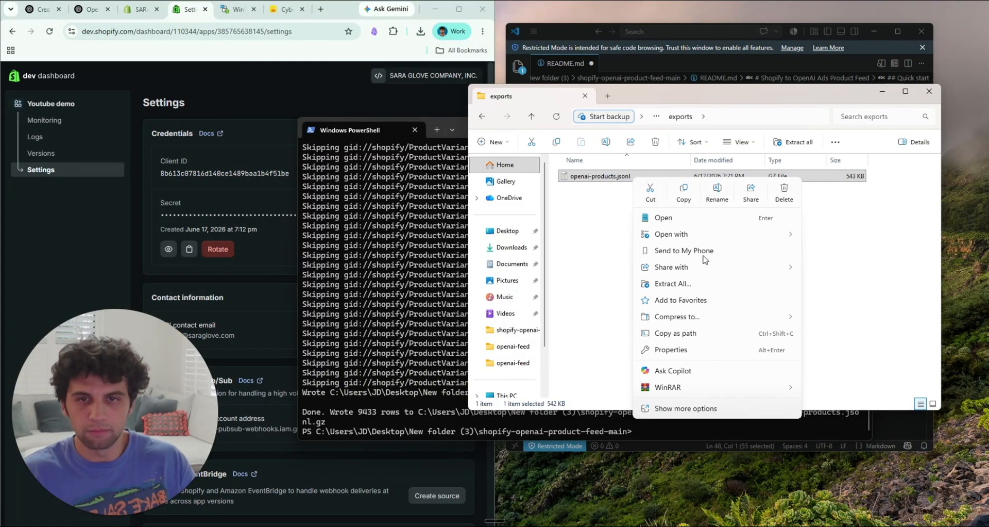
mouse_move(683, 238)
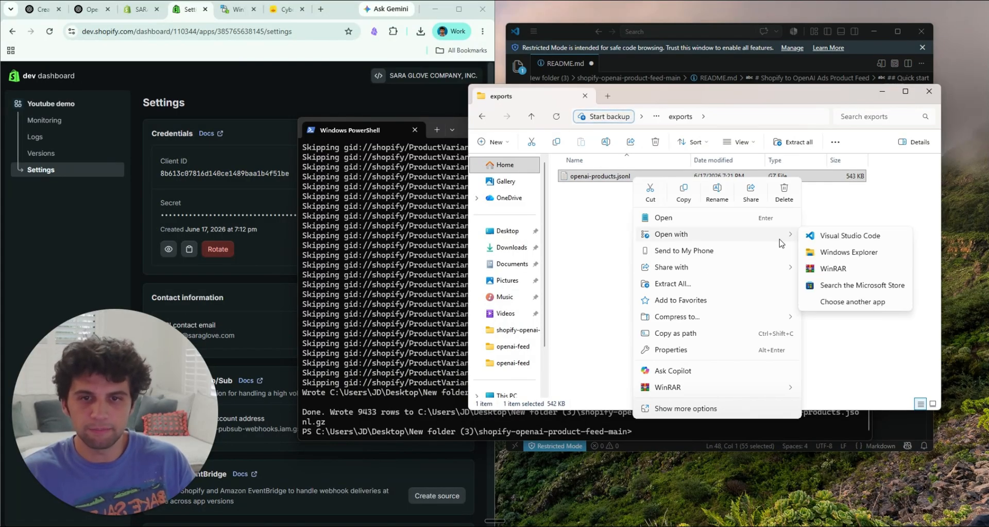
click(849, 252)
Step: Open the openai-products JSONL file inside the archive in Visual Studio Code to view the exported feed rows
click(630, 180)
right_click(623, 184)
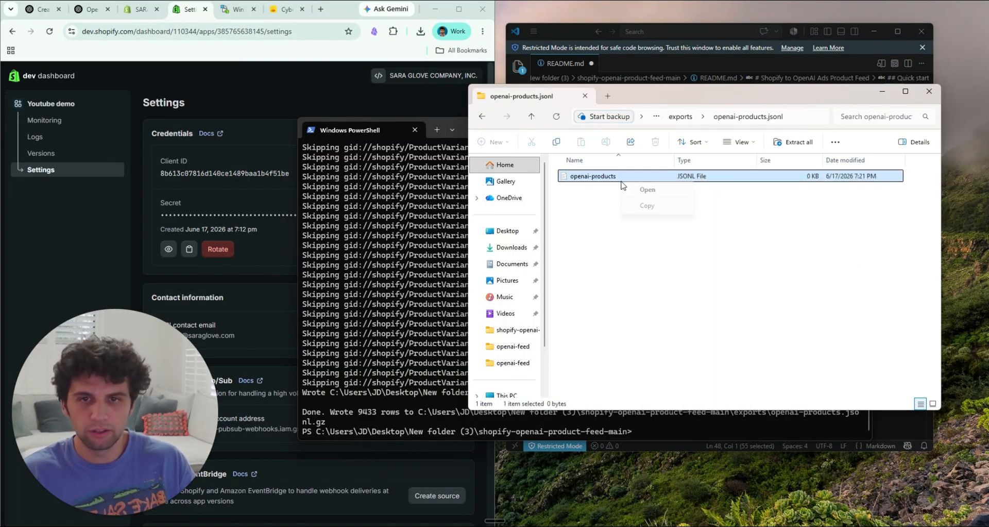
click(665, 189)
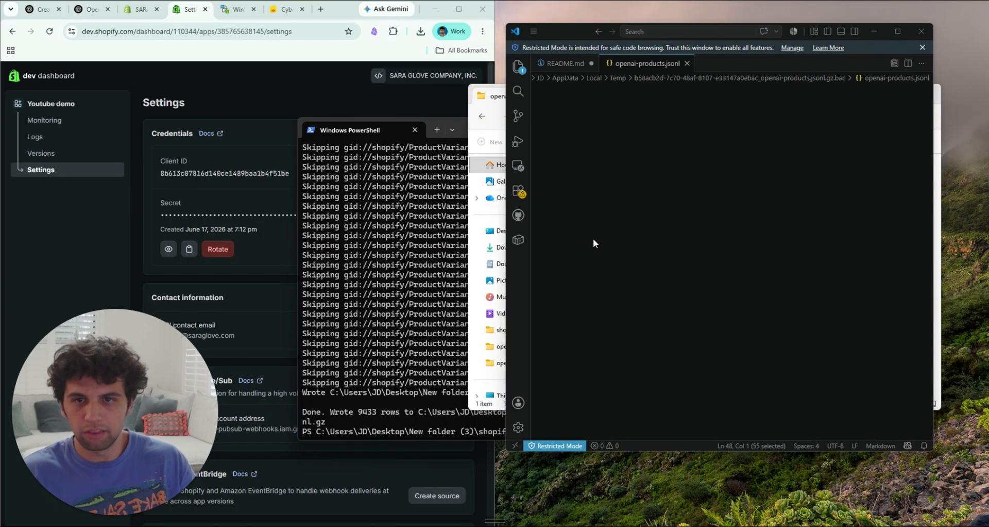
click(701, 386)
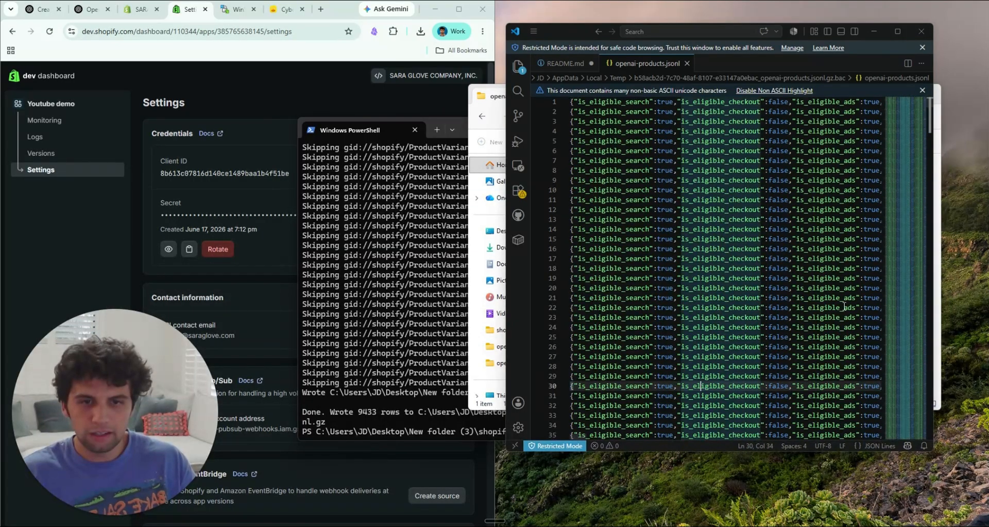
Step: Examine the item IDs, titles and descriptions along a row far down the exported openai-products.jsonl feed, and close Visual Studio Code
drag(917, 111, 918, 281)
click(745, 273)
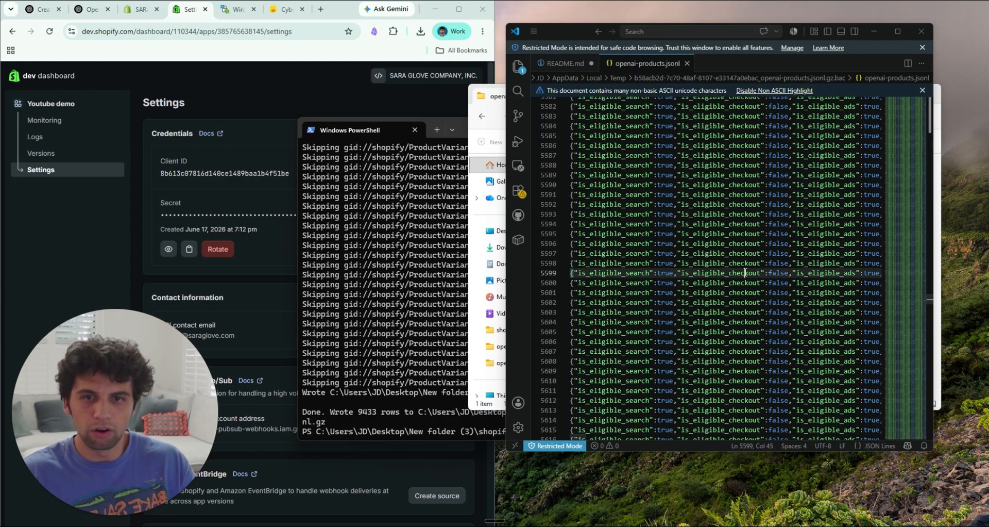
key(Right)
key(Right)
key(Right)
key(Right)
key(Right)
key(Right)
key(Right)
key(Right)
key(Right)
key(Right)
key(Right)
key(Right)
key(Right)
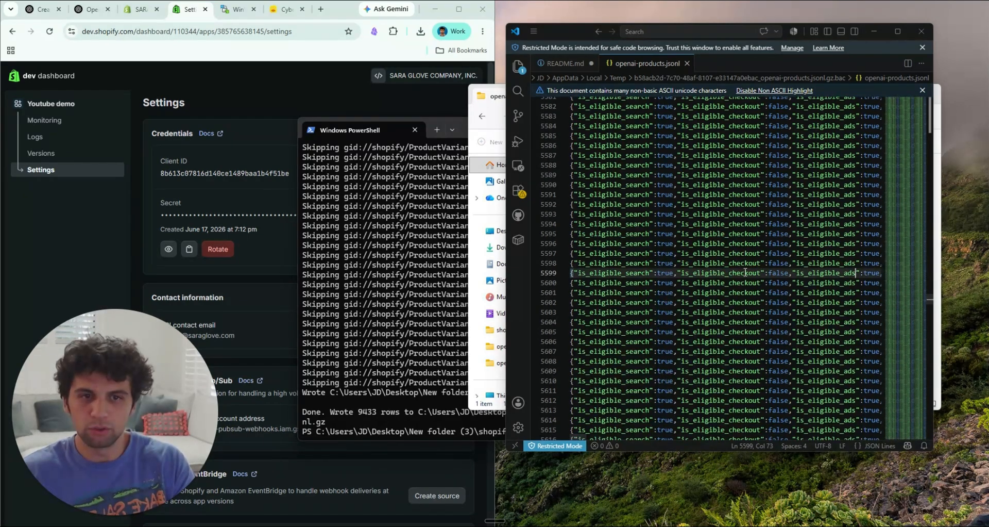
key(Right)
key(Right)
key(Right)
key(Right)
key(Right)
key(Right)
key(Right)
key(Right)
key(Right)
key(Right)
key(Right)
key(Right)
key(Right)
key(Right)
key(Right)
key(Right)
key(Right)
key(Right)
key(Right)
key(Right)
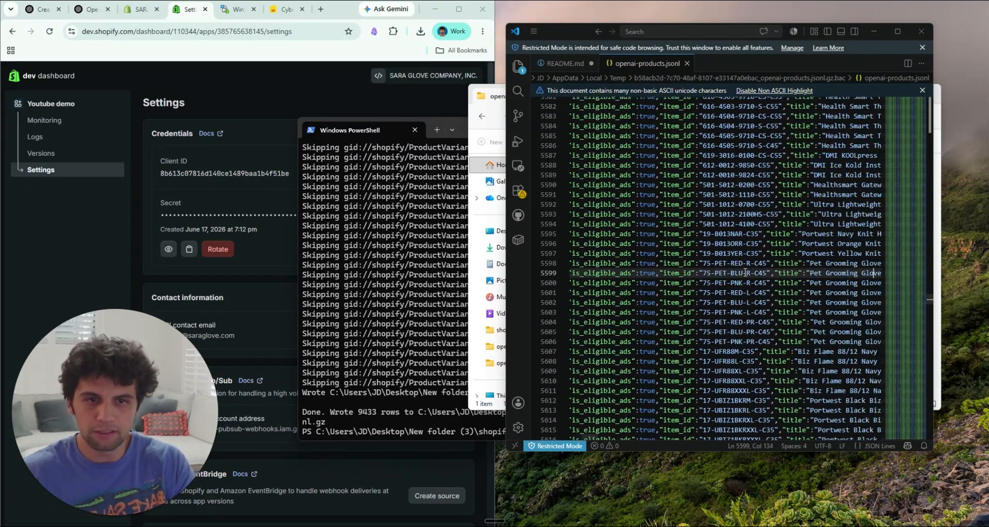
key(Right)
key(Right)
key(Right)
key(Right)
key(Right)
key(Right)
key(Right)
key(Right)
key(Right)
key(Right)
key(Right)
key(Right)
key(Right)
key(Right)
key(Right)
key(Right)
key(Right)
key(Right)
key(Right)
key(Right)
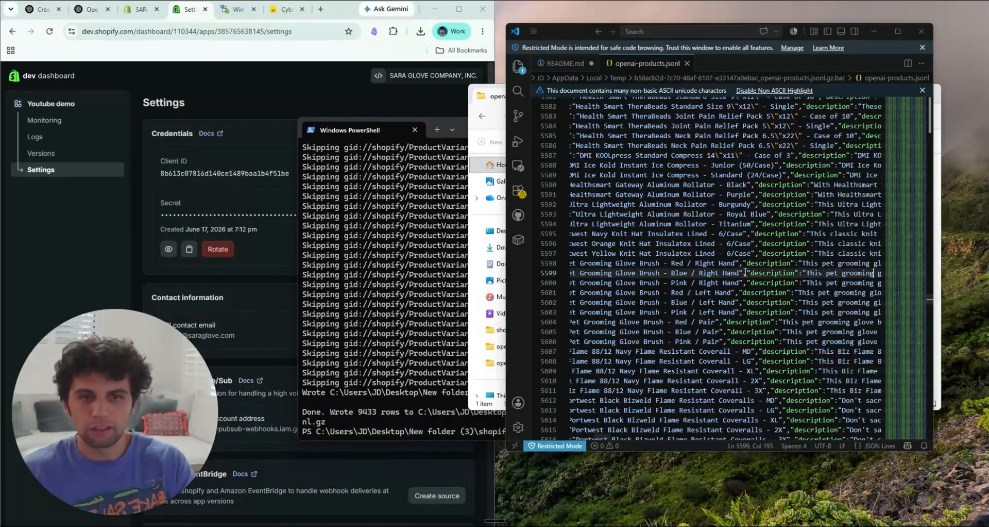
key(Right)
key(Right)
key(Right)
key(Right)
key(Right)
key(Right)
key(Right)
key(Right)
key(Right)
key(Right)
key(Right)
key(Right)
key(Right)
key(Right)
key(Right)
key(Right)
key(Right)
key(Right)
key(Right)
key(Right)
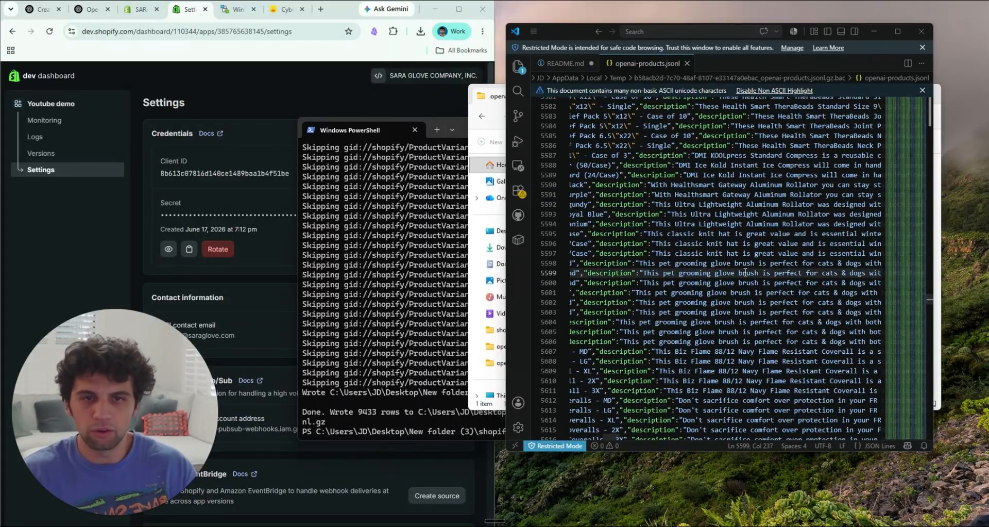
click(921, 31)
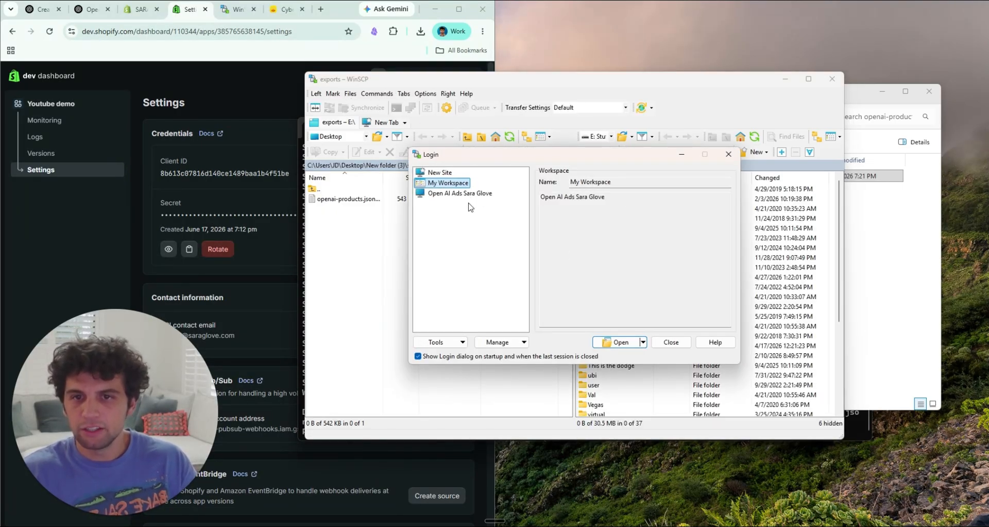
Step: Start a new site in the WinSCP login and compare its session fields with the feed's SFTP connection details in OpenAI Ads Manager
click(444, 173)
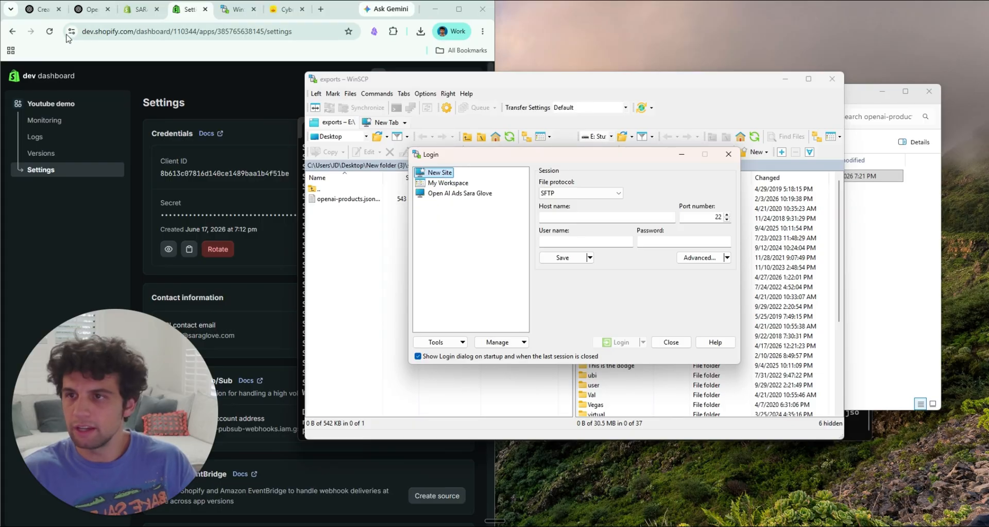
click(42, 9)
click(87, 9)
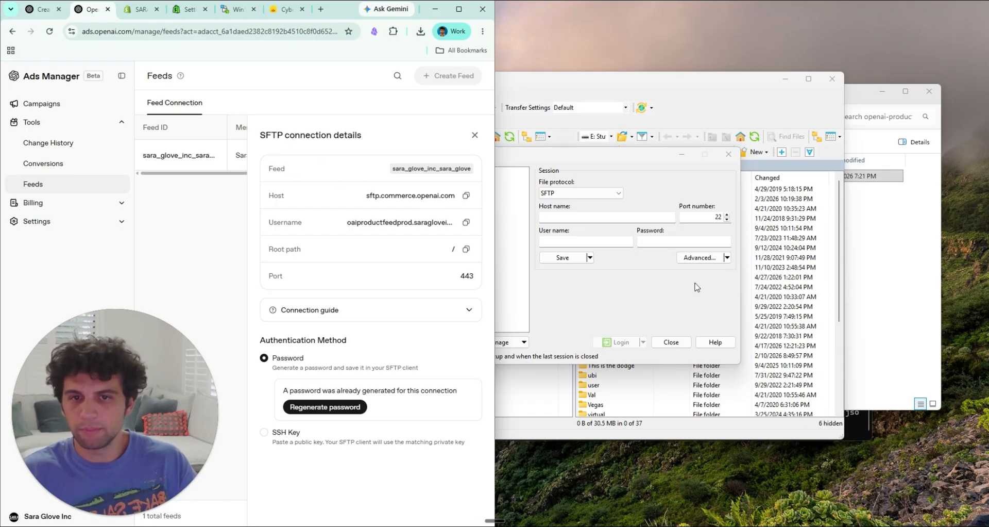
click(613, 166)
click(303, 201)
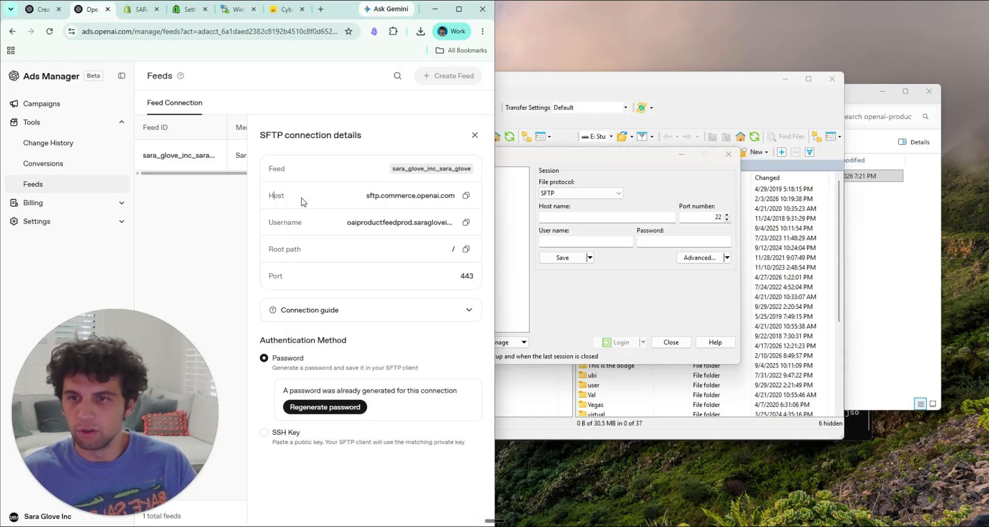
key(alt+Tab)
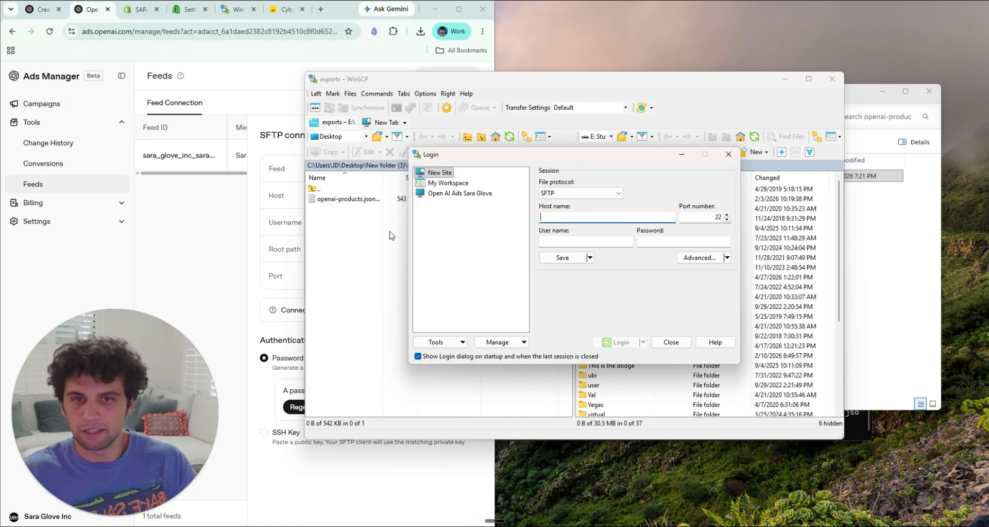
click(301, 249)
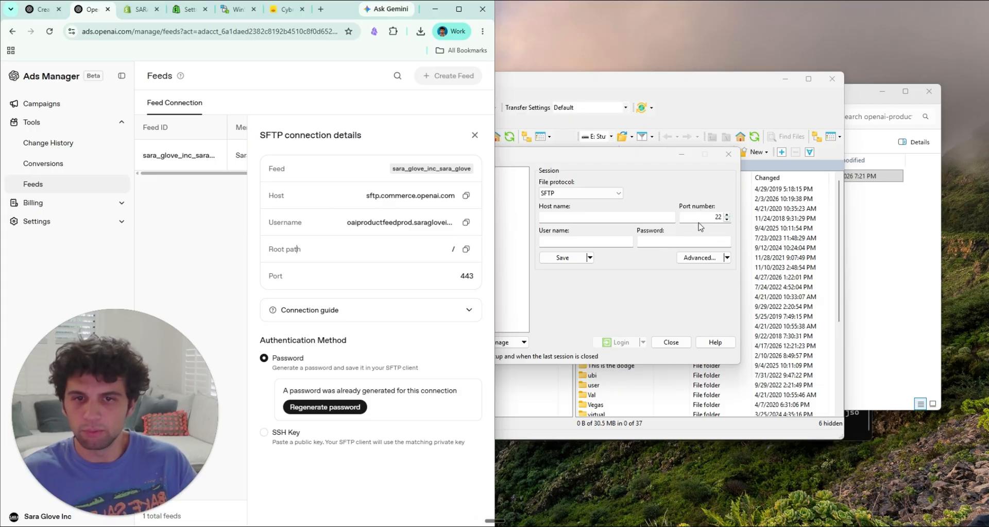
key(alt+Tab)
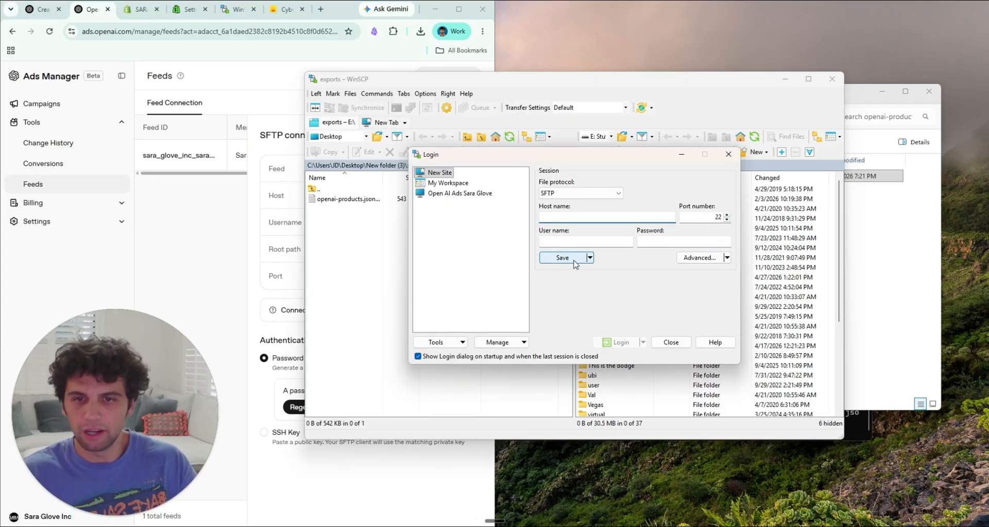
Step: Log in to the saved Open AI Ads Sara Glove site and open the exports folder inside the local shopify-openai-product-feed-main folder
click(459, 194)
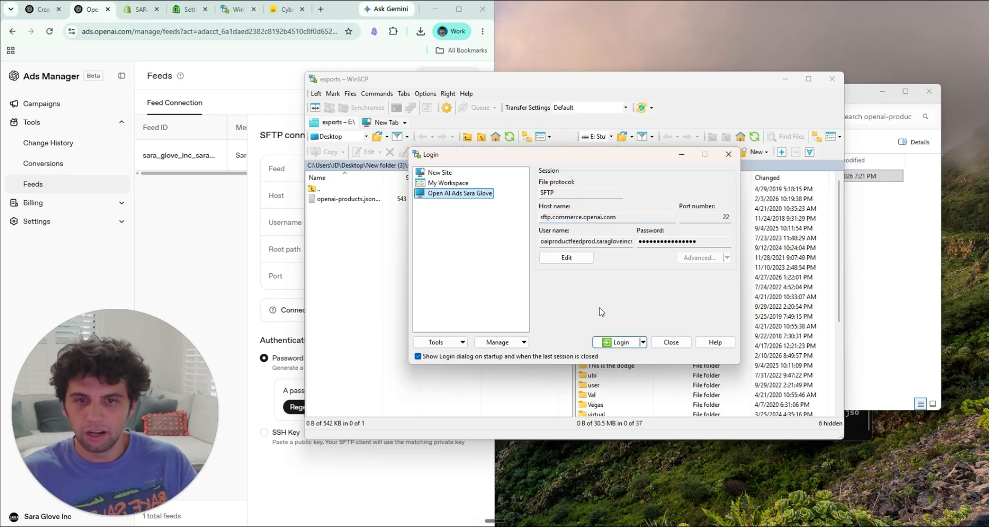
click(620, 343)
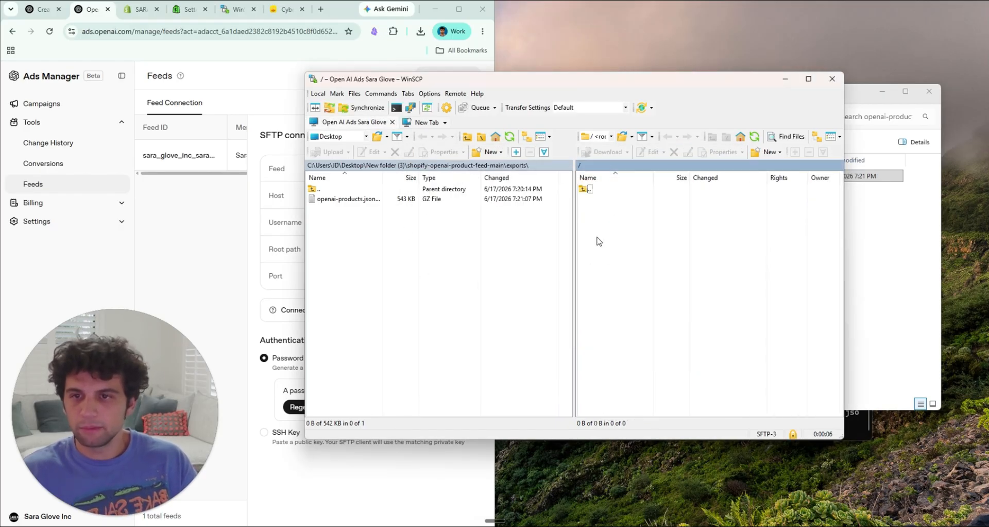
double_click(343, 190)
double_click(344, 190)
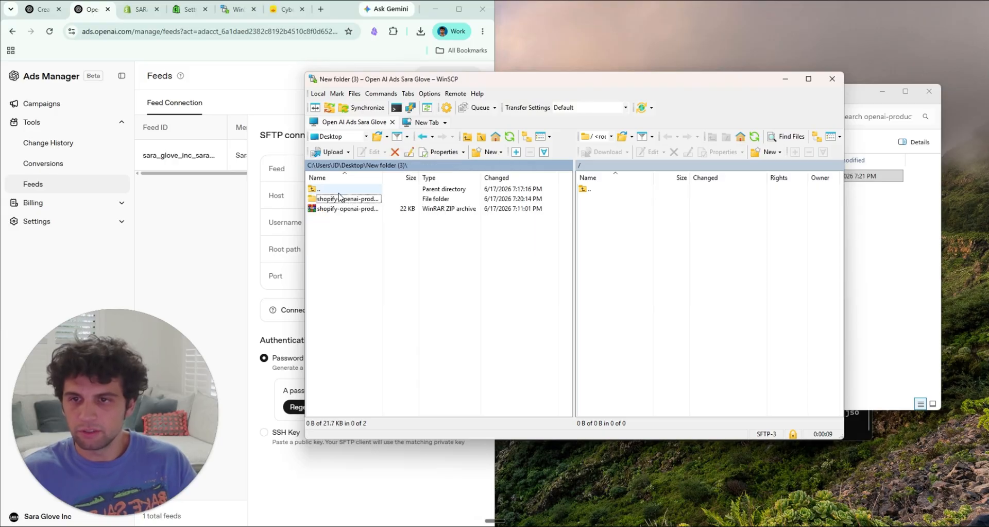
double_click(350, 201)
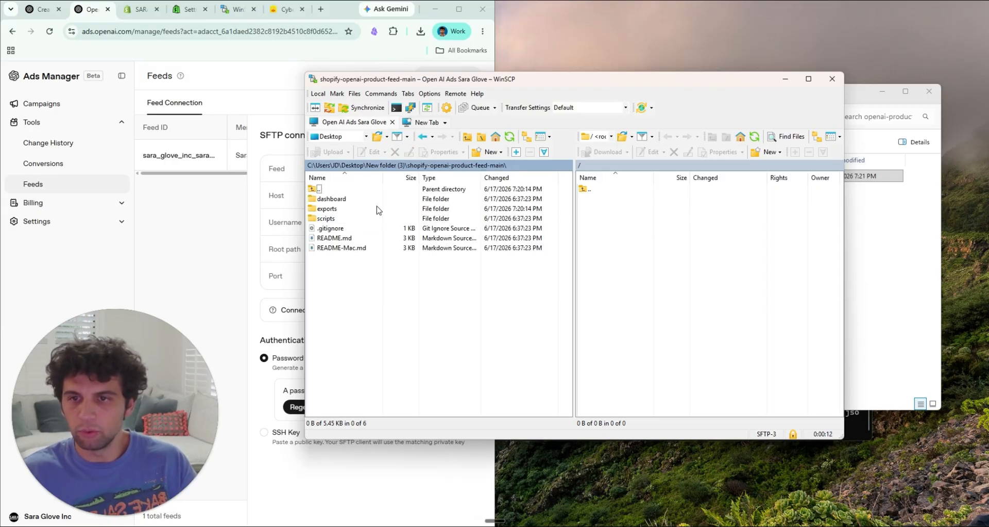
double_click(360, 210)
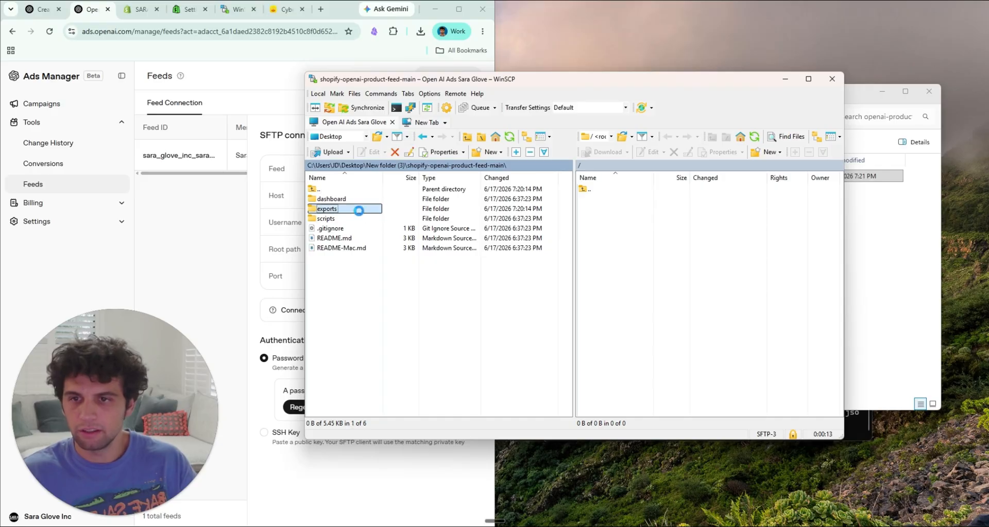
Step: Upload the compressed openai-products feed file from the local exports folder to the SFTP server's root directory
click(355, 198)
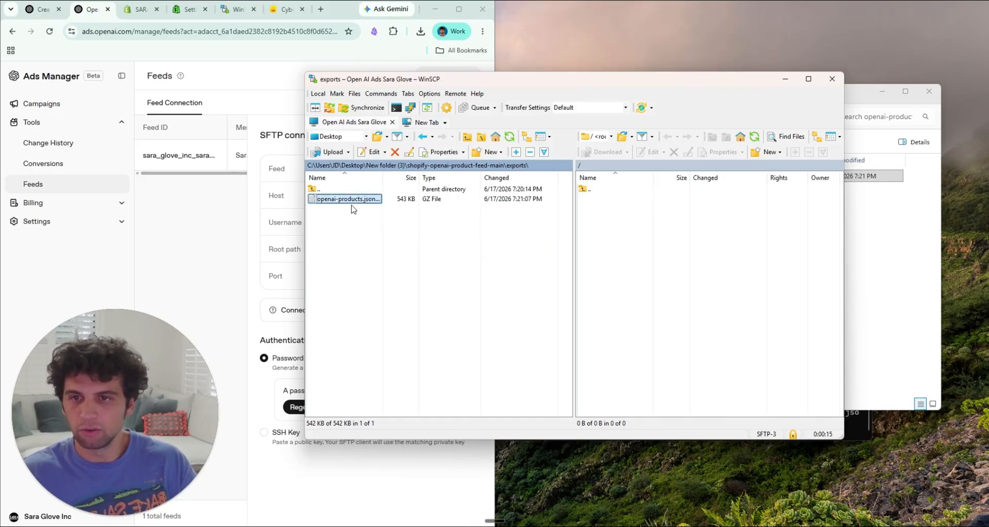
drag(356, 204, 645, 238)
drag(710, 241, 710, 241)
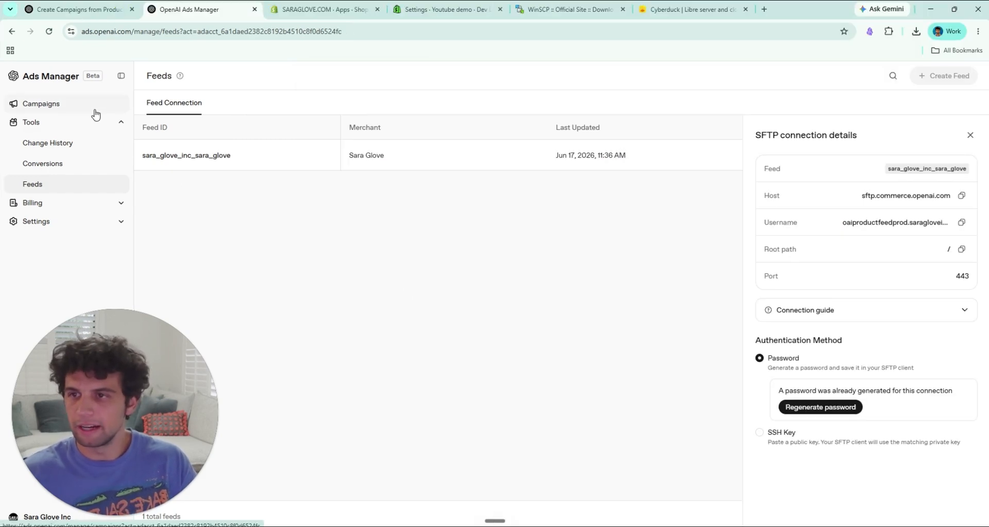
Step: Open the Products list under Campaigns in OpenAI Ads Manager and clear its impressions filter
click(95, 111)
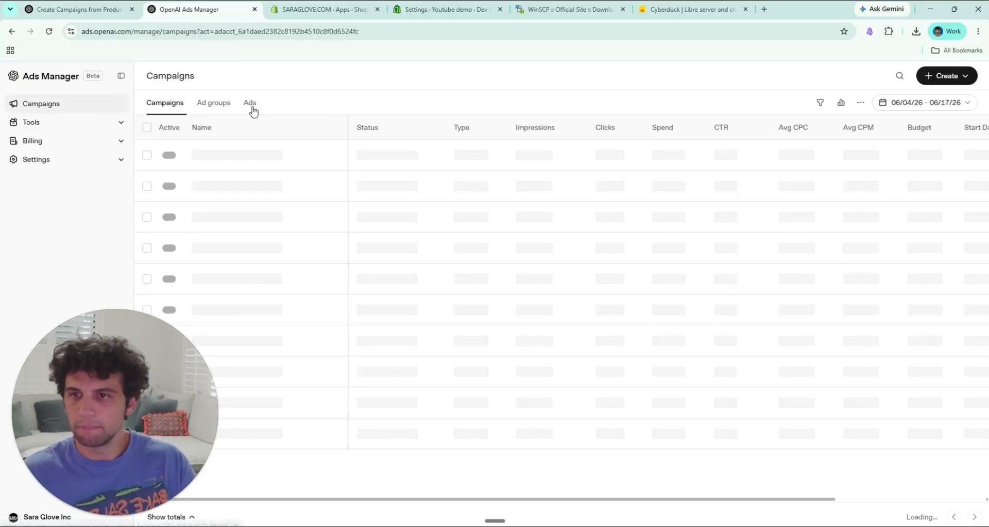
click(287, 106)
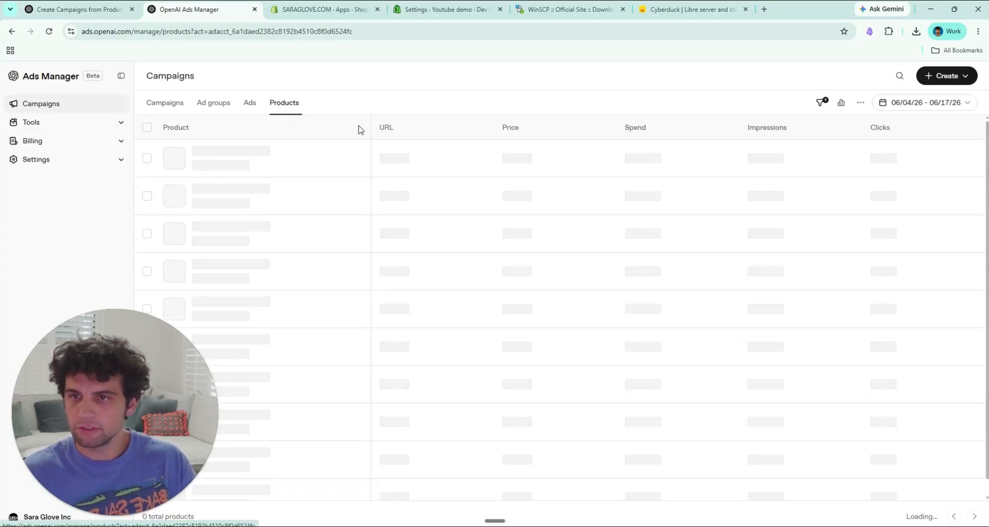
click(821, 102)
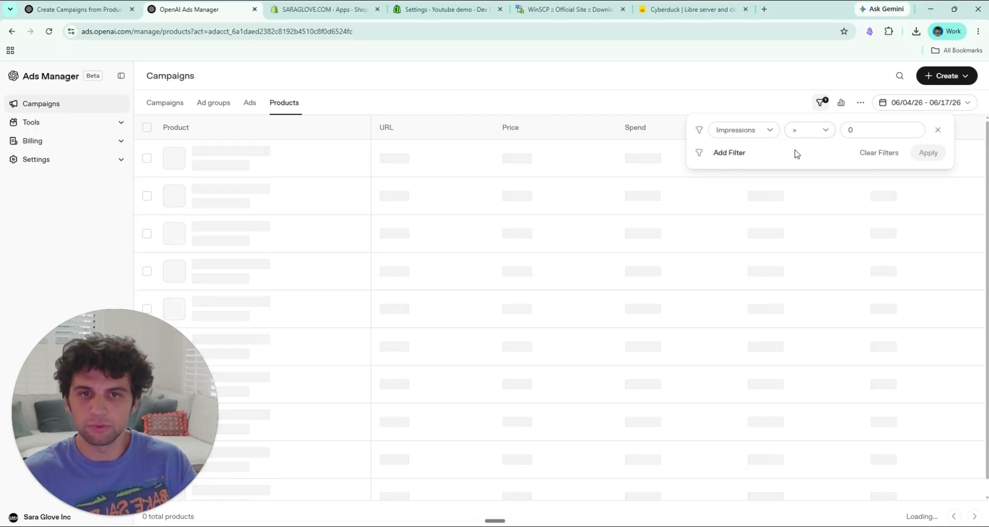
click(880, 153)
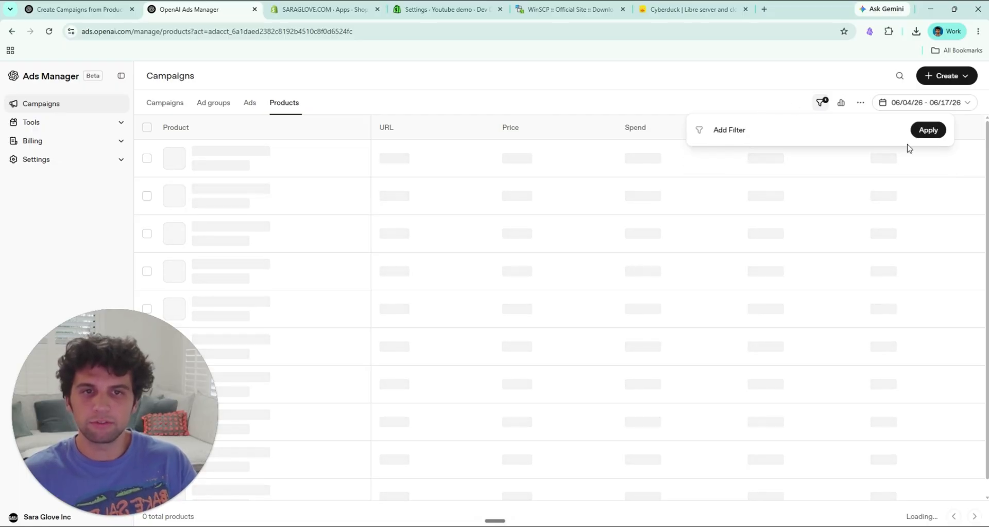
click(927, 131)
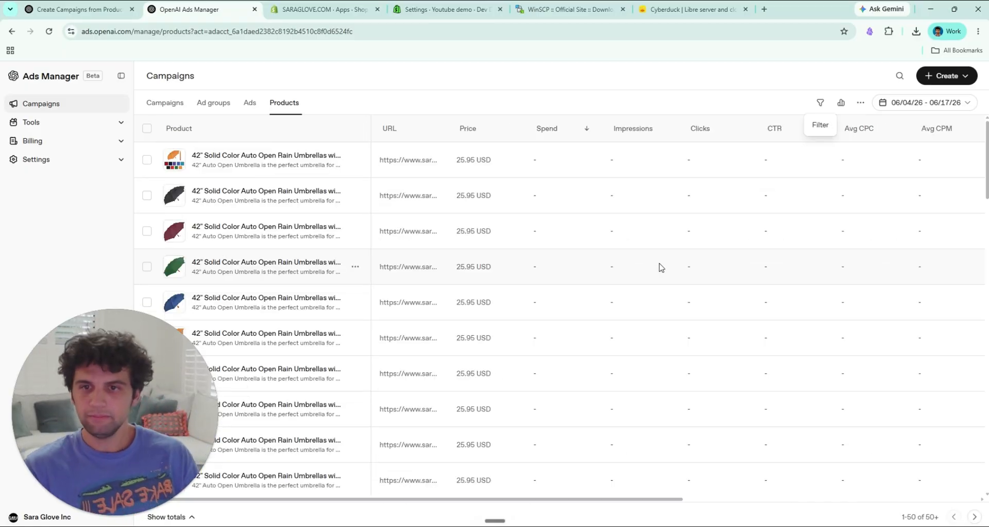
Step: Browse the imported products through the end of the first page and open the next page of products
scroll(333, 261, down, 2)
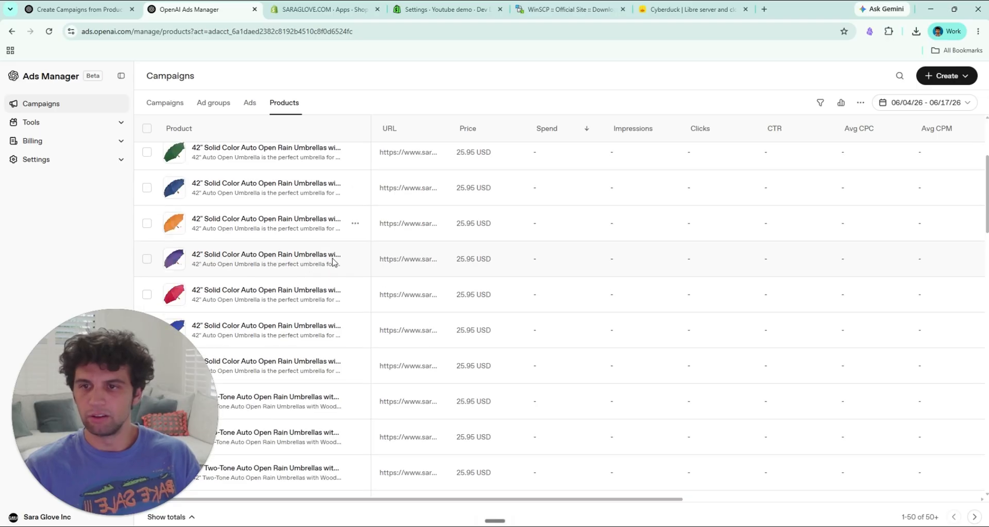
scroll(332, 261, down, 10)
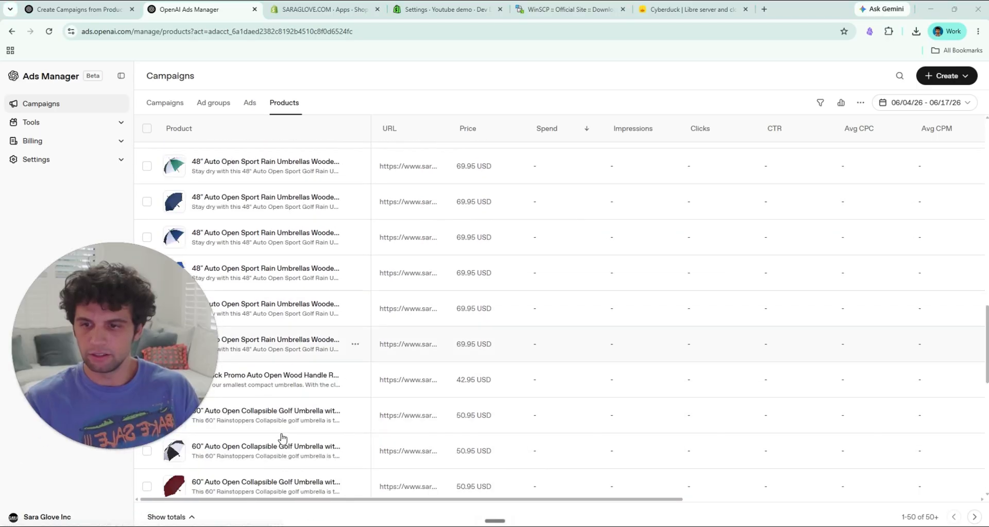
scroll(283, 438, down, 5)
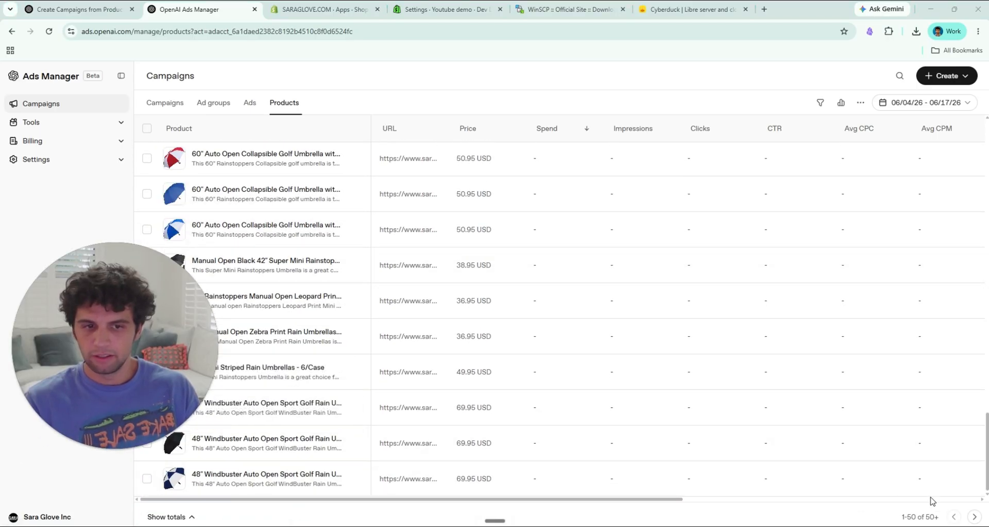
click(974, 516)
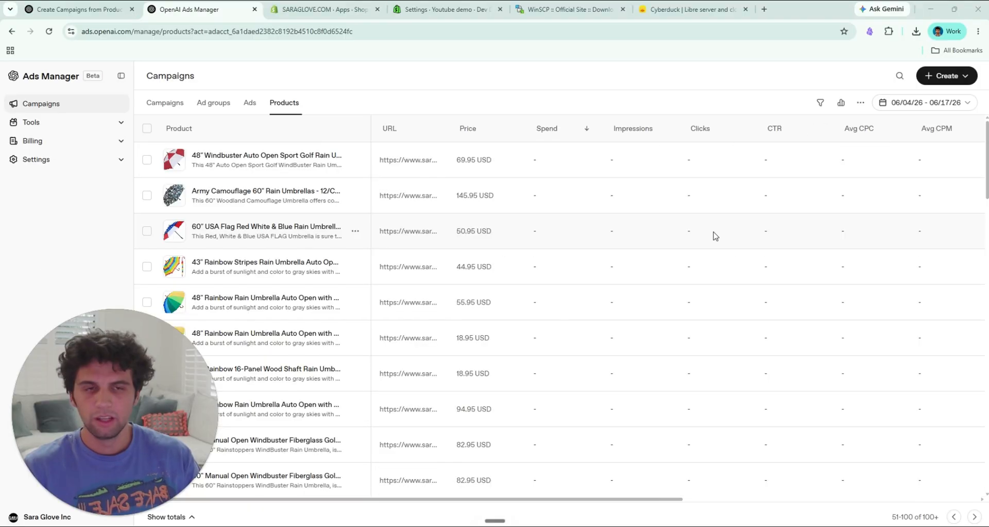
Step: Start a new campaign and name it Product feed 1
click(962, 76)
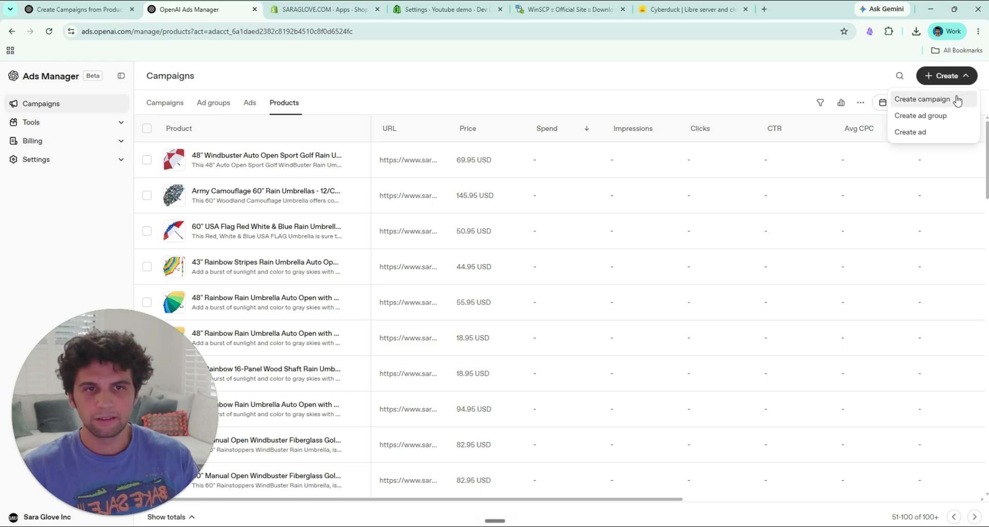
click(958, 100)
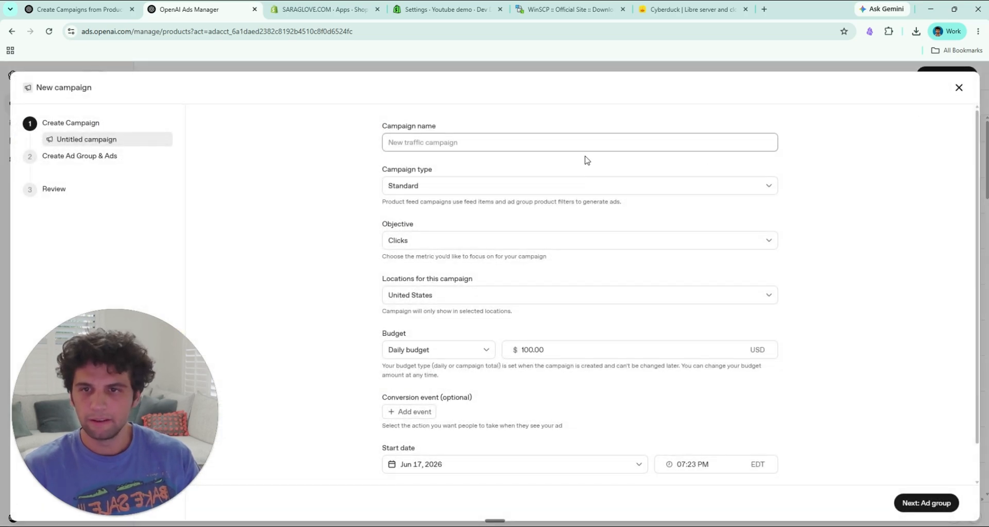
key(Return)
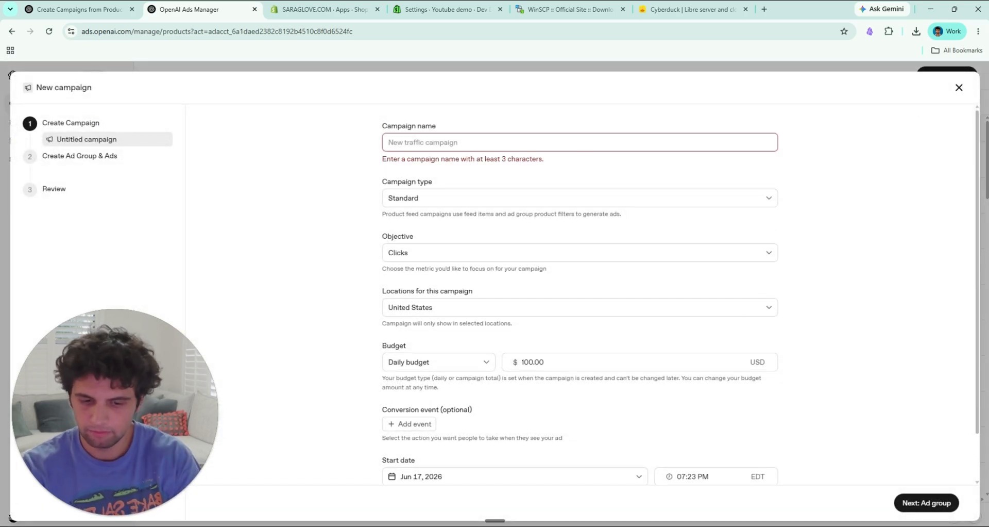
text(Product fee)
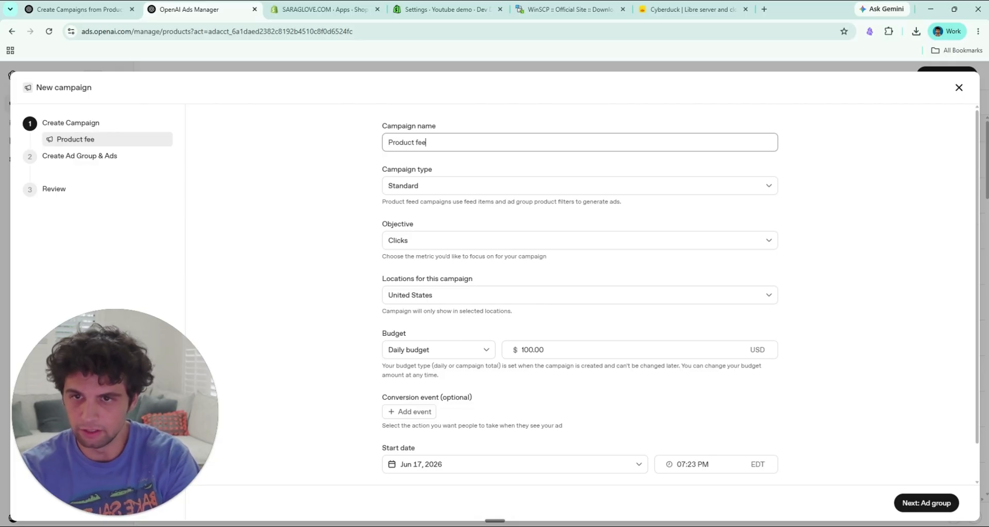
text(d 1)
Step: Set the campaign type to Product feed and choose Clicks as the objective
click(420, 188)
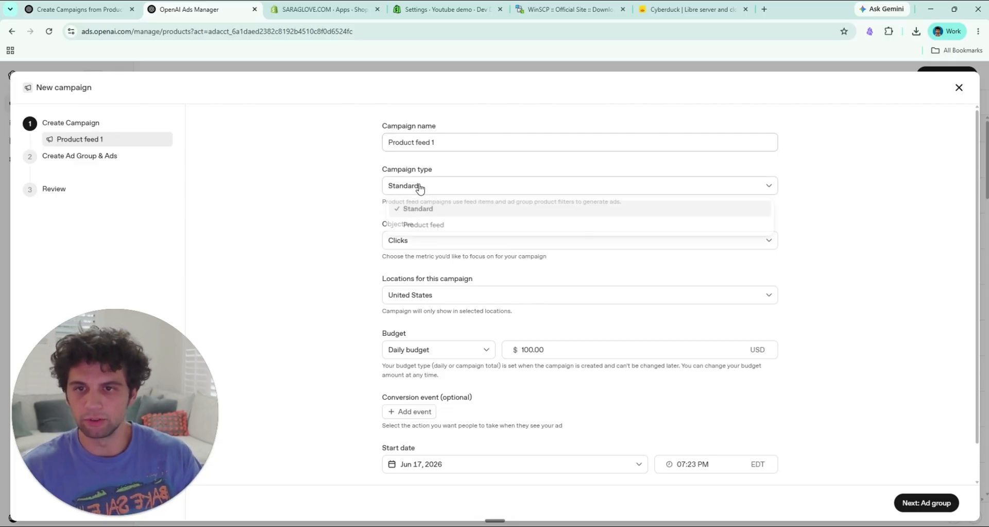
click(449, 227)
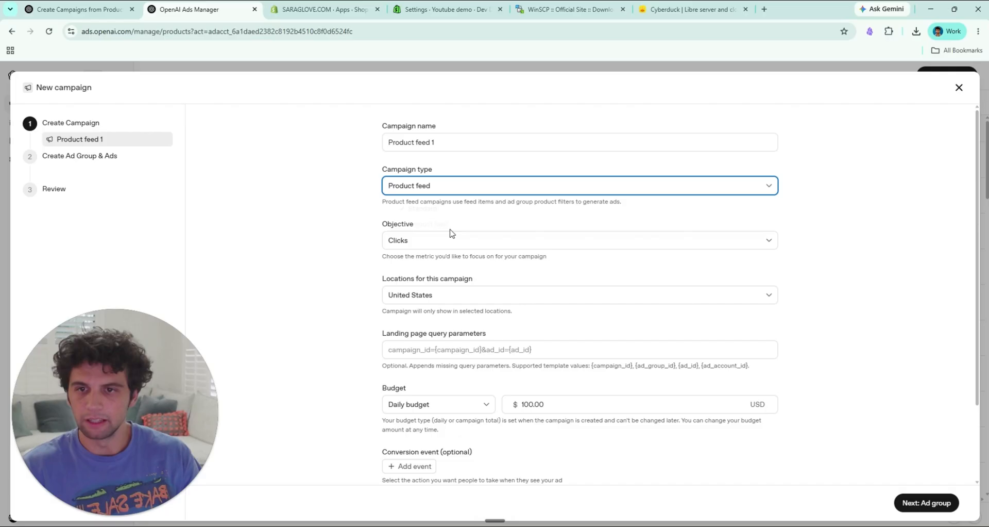
click(425, 242)
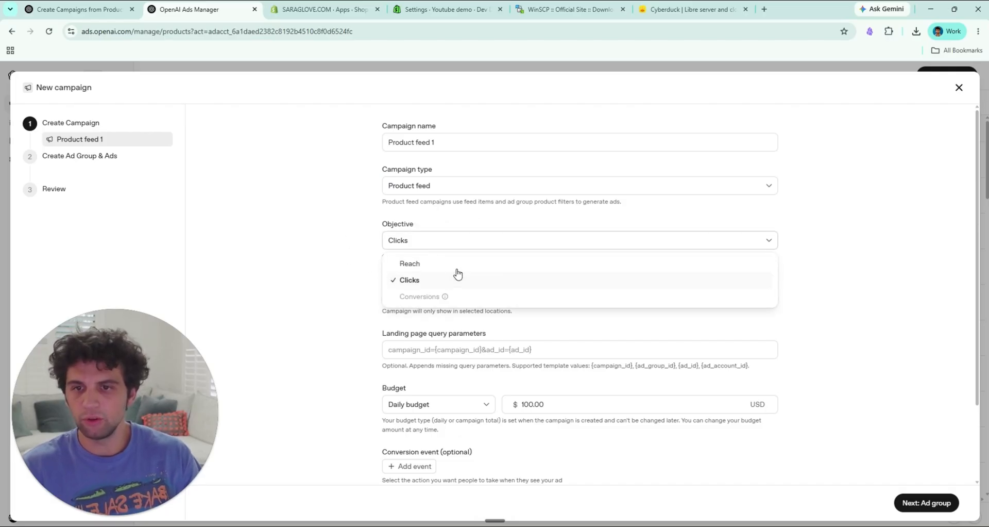
click(411, 280)
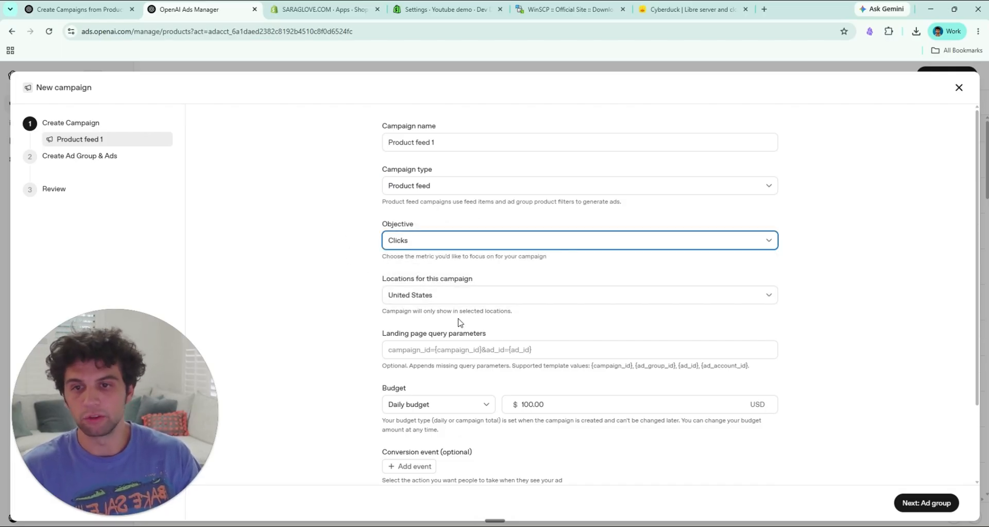
Step: Switch to README.md in VS Code and copy the UTM string under Tracking parameters
scroll(460, 323, down, 1)
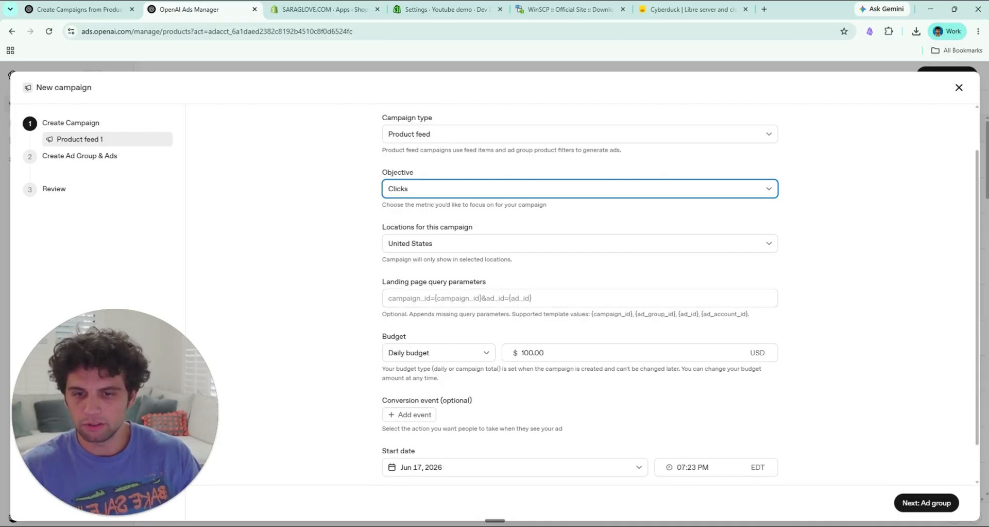
click(520, 525)
click(508, 503)
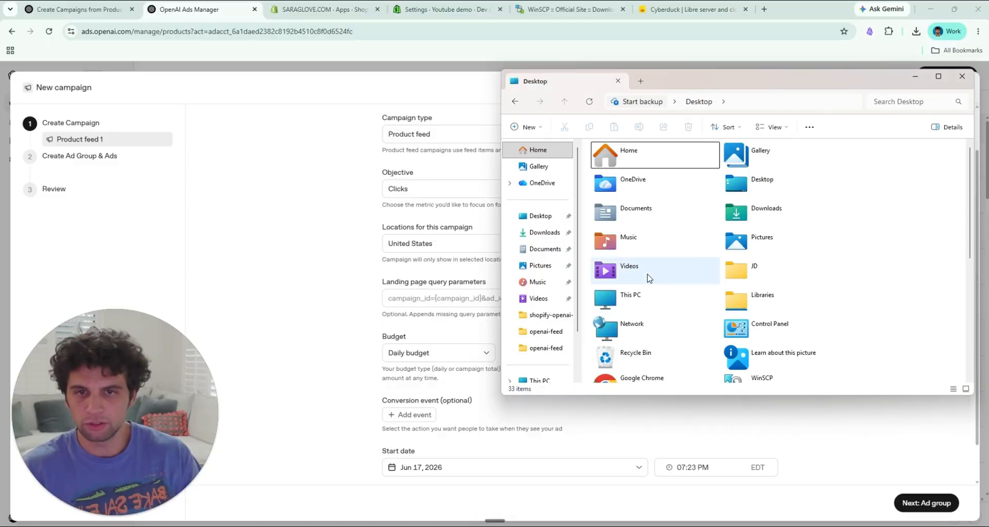
double_click(619, 236)
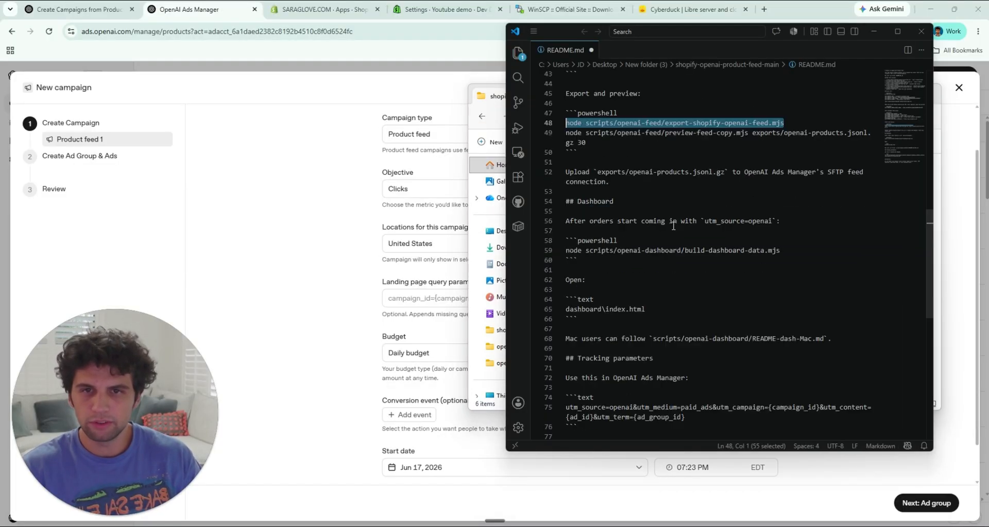
scroll(654, 270, down, 5)
click(655, 271)
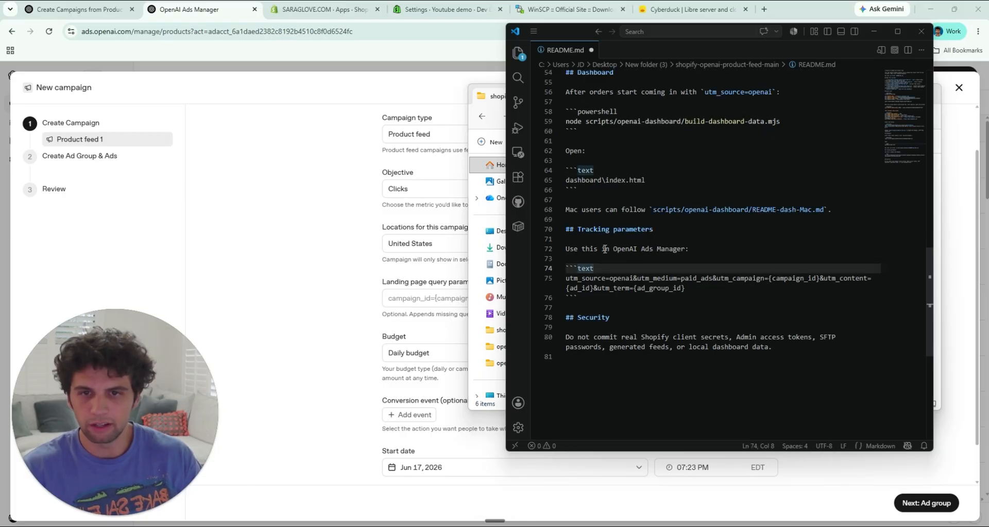
drag(695, 303, 553, 292)
key(ctrl+c)
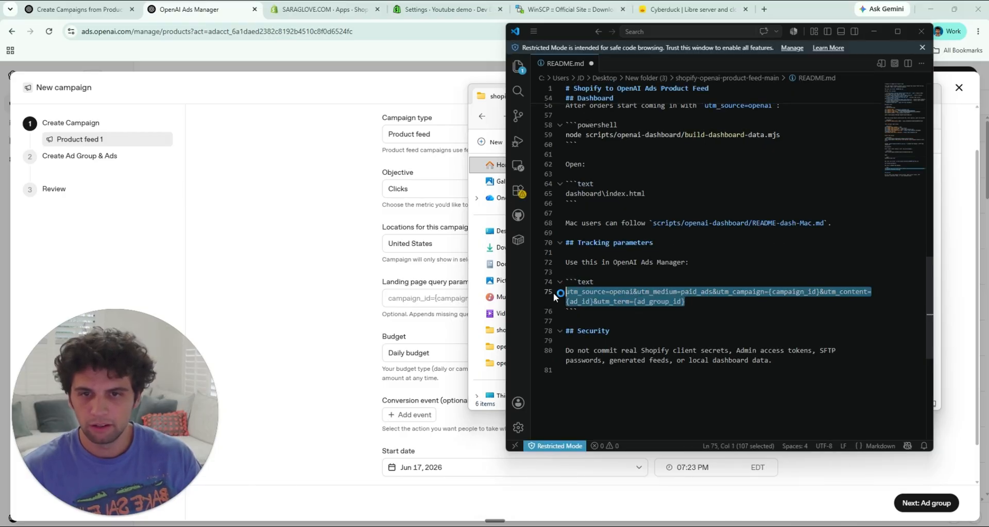
Step: Paste the copied UTM string into the campaign's landing page query parameters in OpenAI Ads Manager and check it through to its end
click(387, 312)
click(463, 298)
key(ctrl+v)
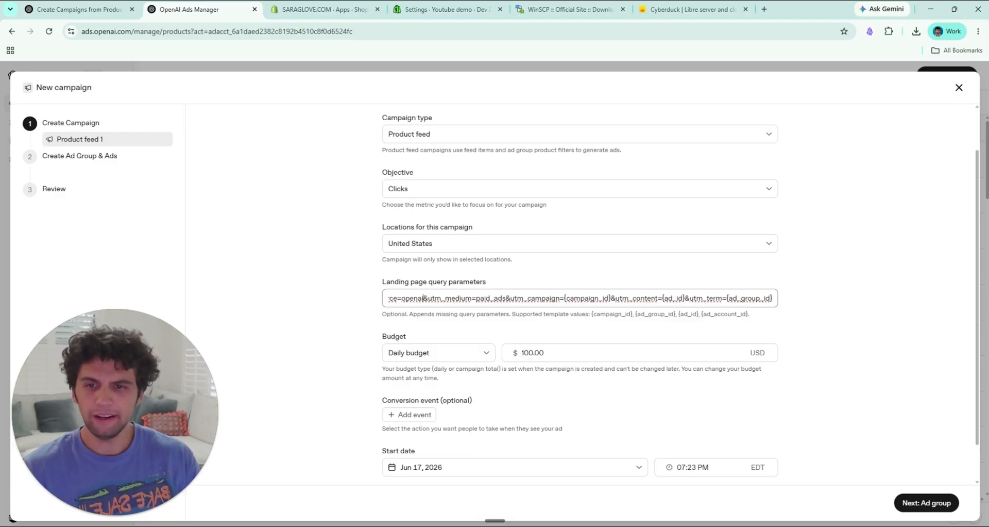
double_click(415, 298)
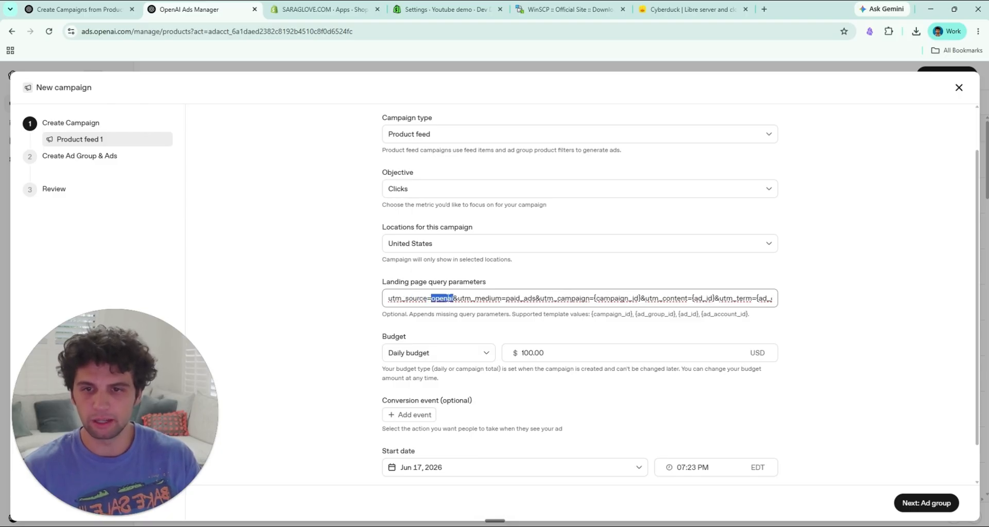
click(595, 298)
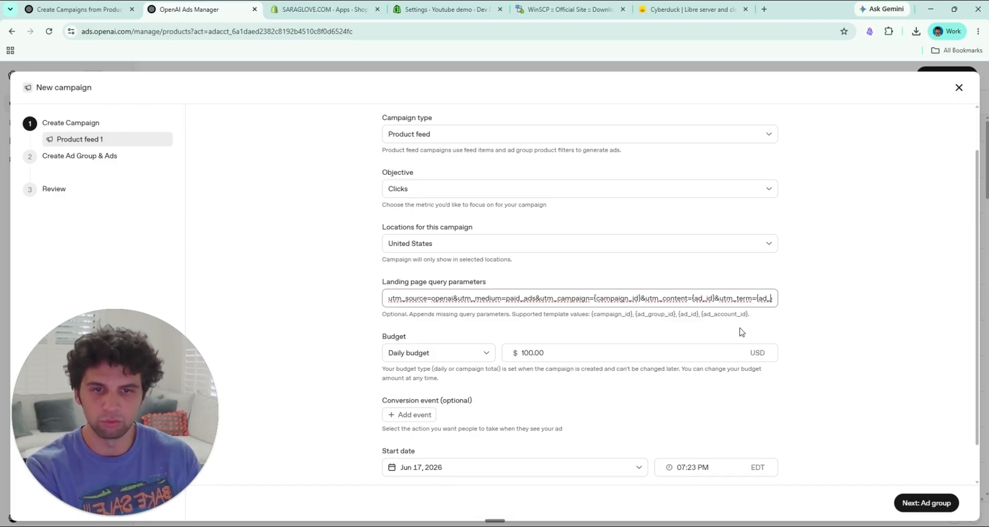
key(Right)
key(Right)
key(Right)
key(Right)
key(Right)
key(Right)
key(Right)
key(Right)
key(Right)
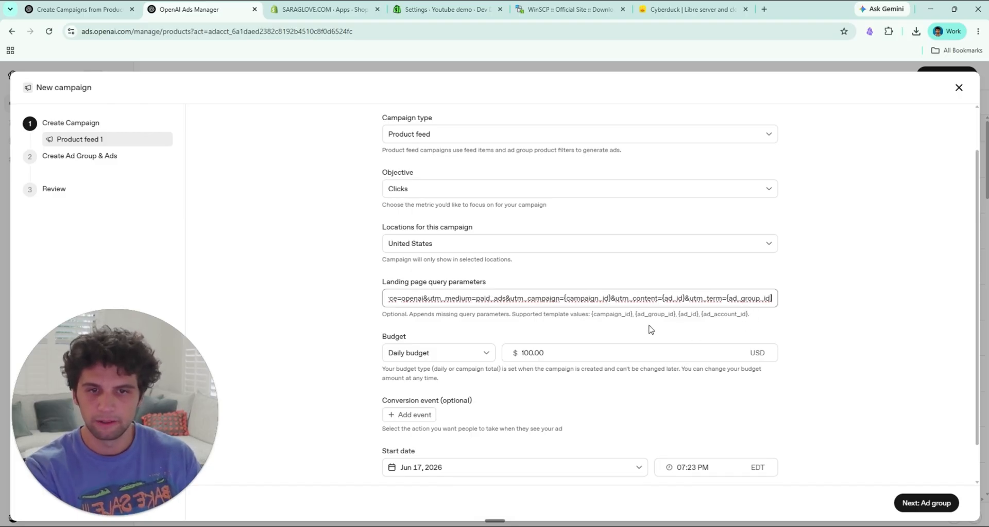
click(439, 395)
Step: Add Order Created from My first pixel as the campaign's conversion event
click(420, 416)
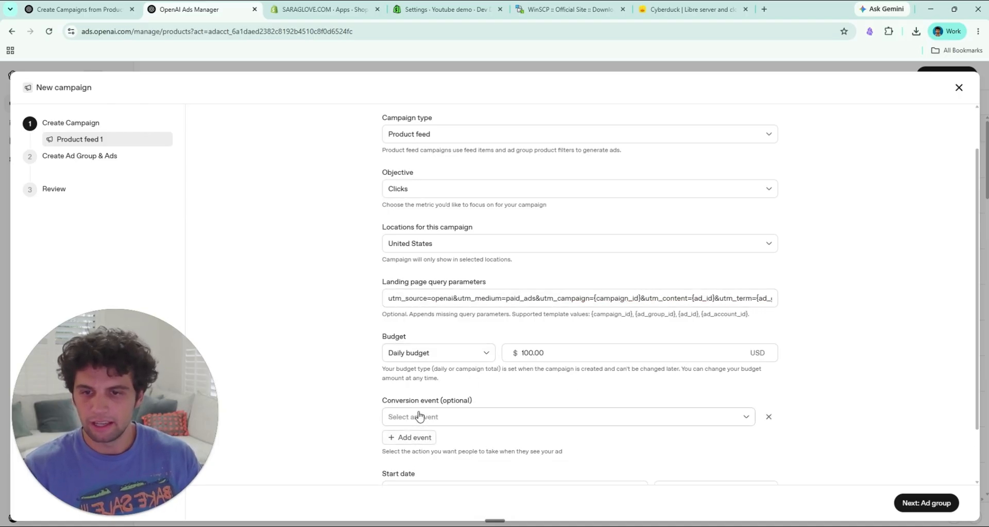
scroll(525, 404, down, 1)
click(514, 365)
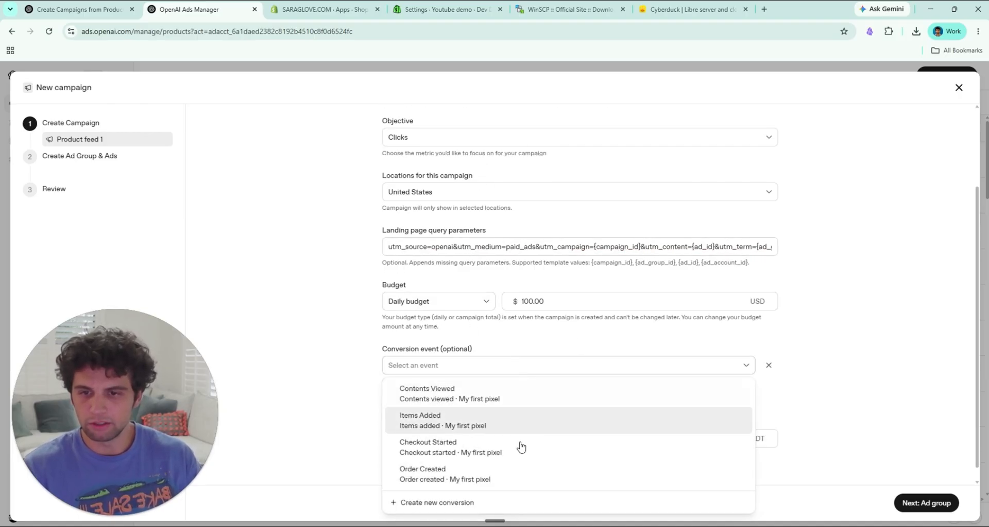
click(498, 481)
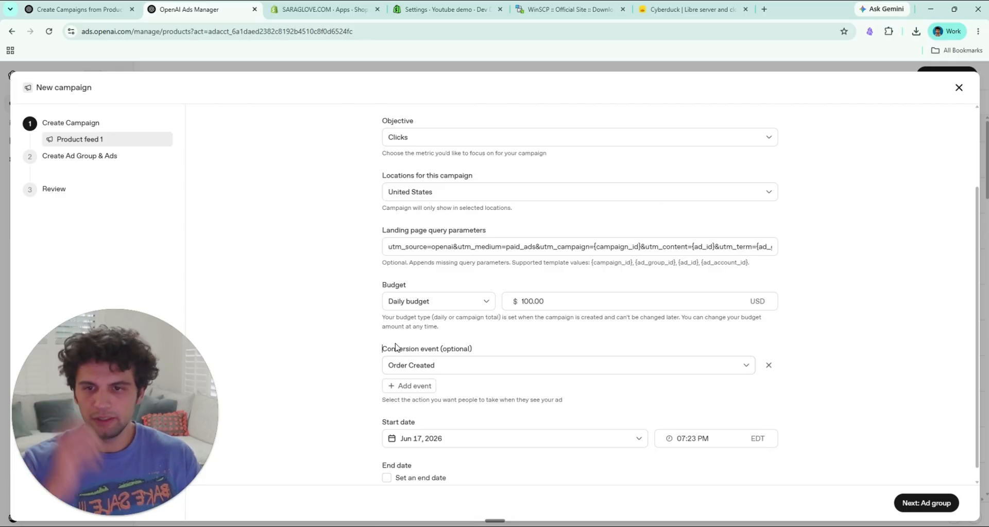
drag(396, 346, 471, 349)
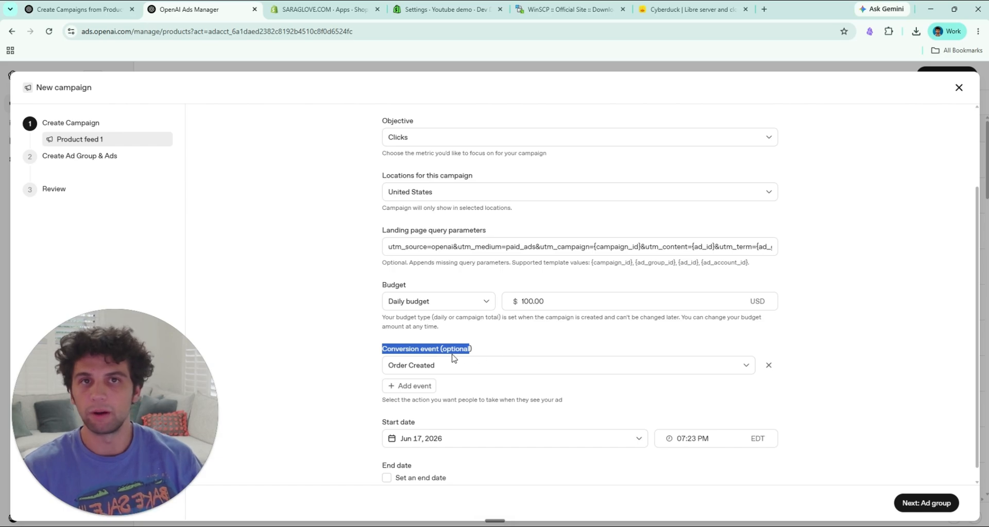
Step: Enable an end date for the campaign and continue to the ad group setup
scroll(361, 364, down, 1)
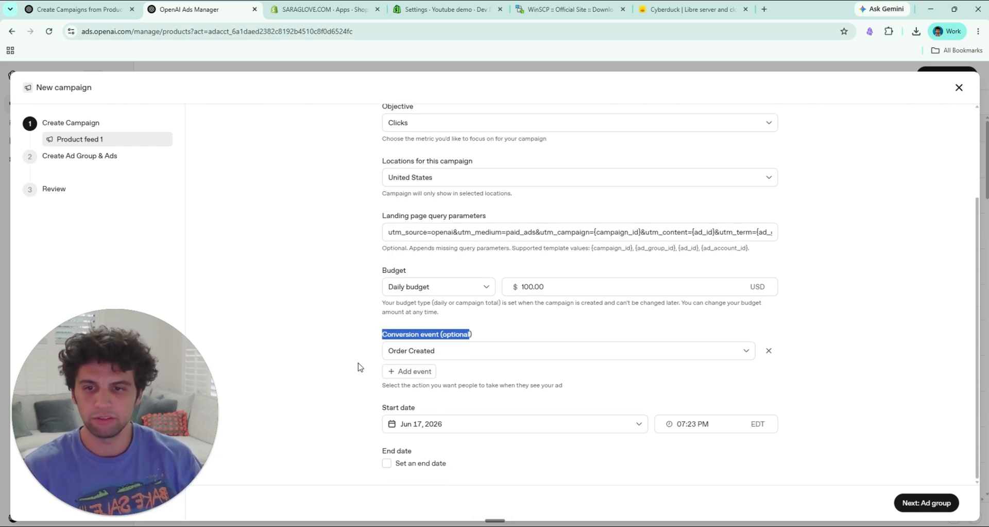
click(437, 462)
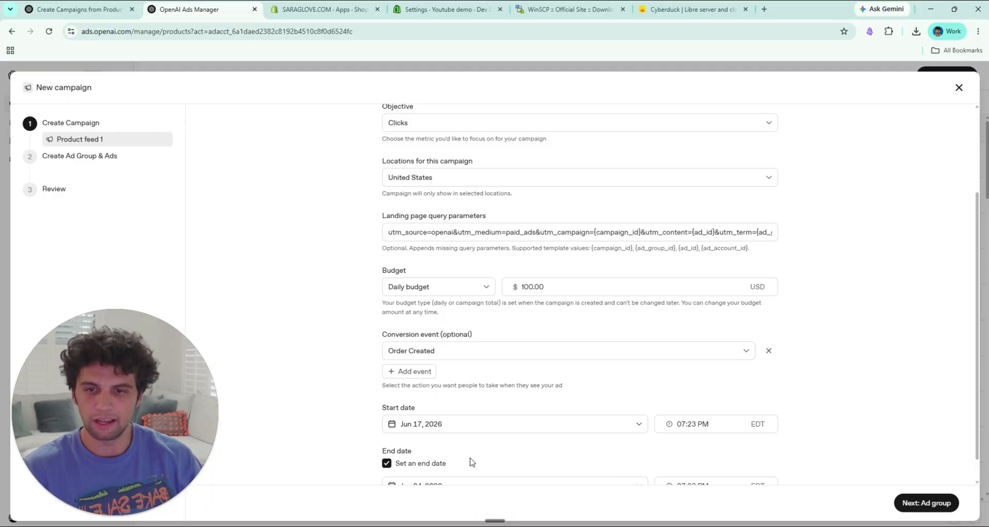
click(921, 503)
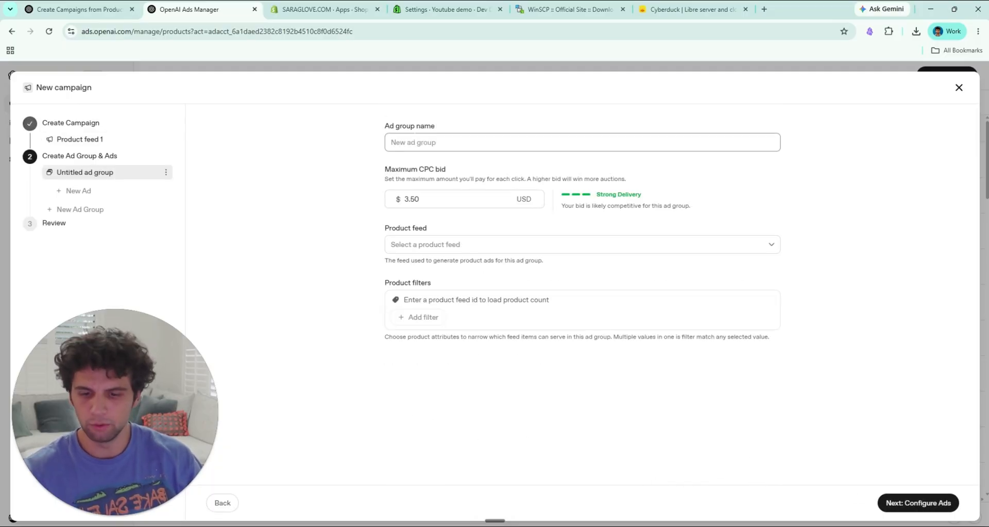
Step: Name the ad group Gloves and select the Sara Glove (sara_glove_inc_sara_glove) product feed
text(Gloves)
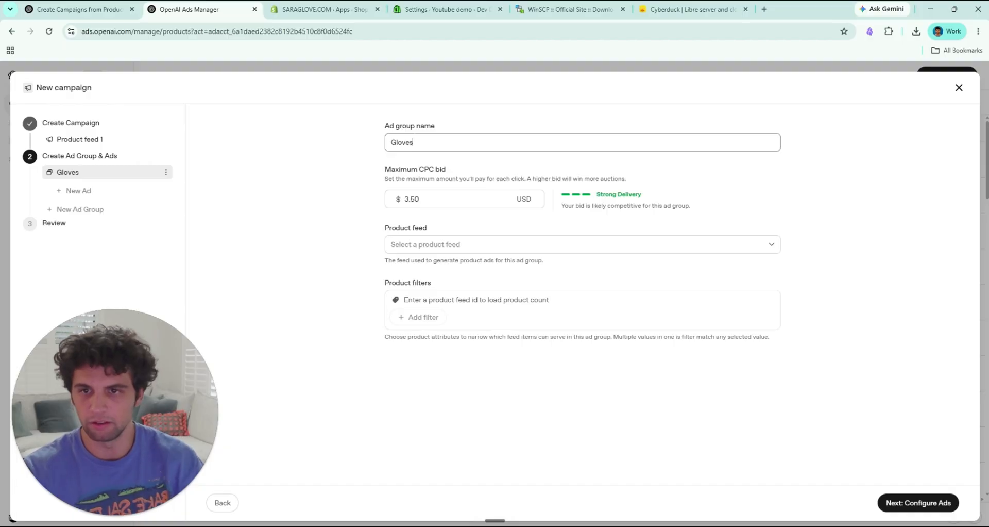
click(332, 217)
click(446, 245)
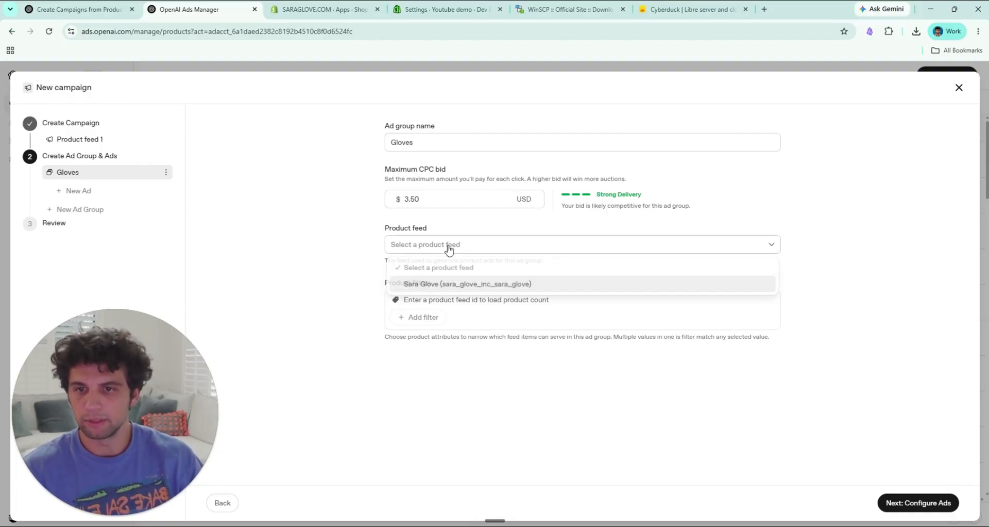
click(514, 283)
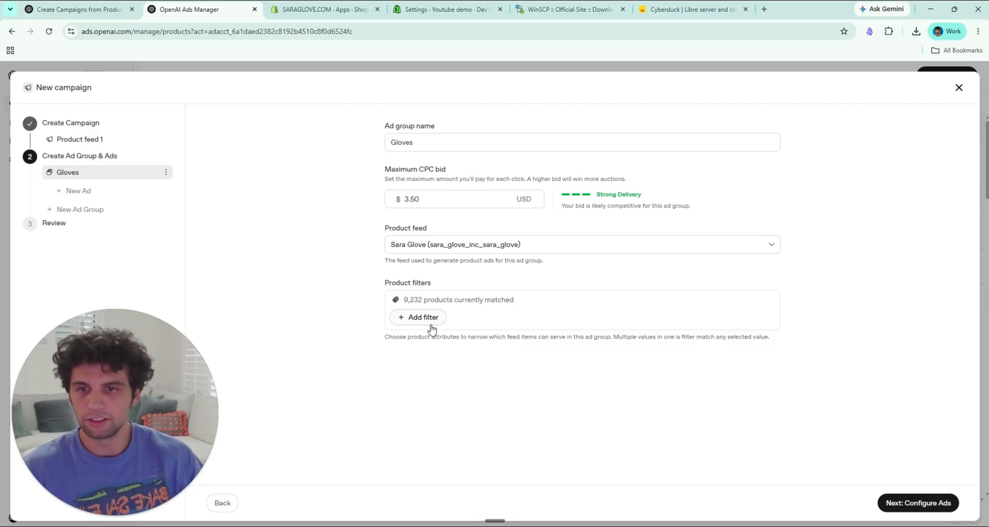
Step: Add a product filter limiting Product Category to the nitrile entry under Safety & PPE > Disposable Gloves
drag(403, 300, 418, 300)
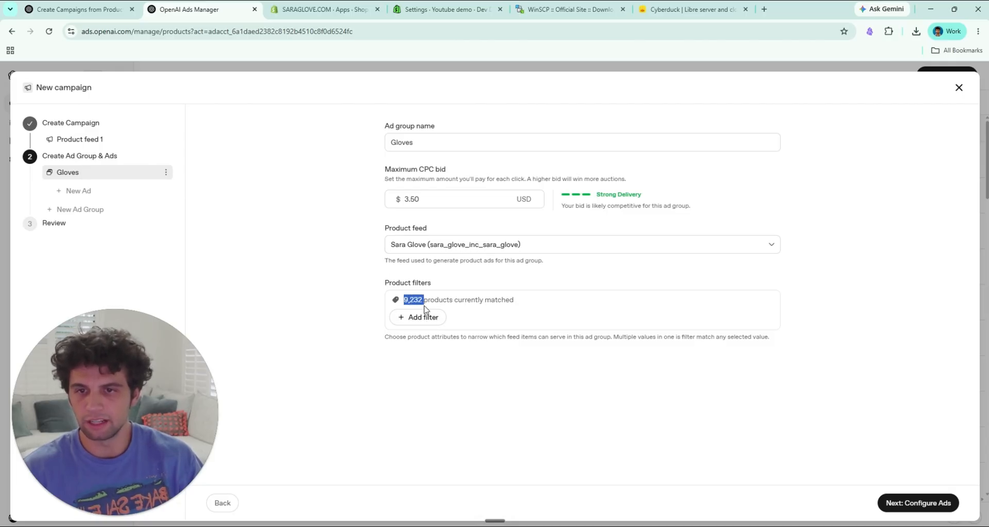
drag(511, 300, 480, 301)
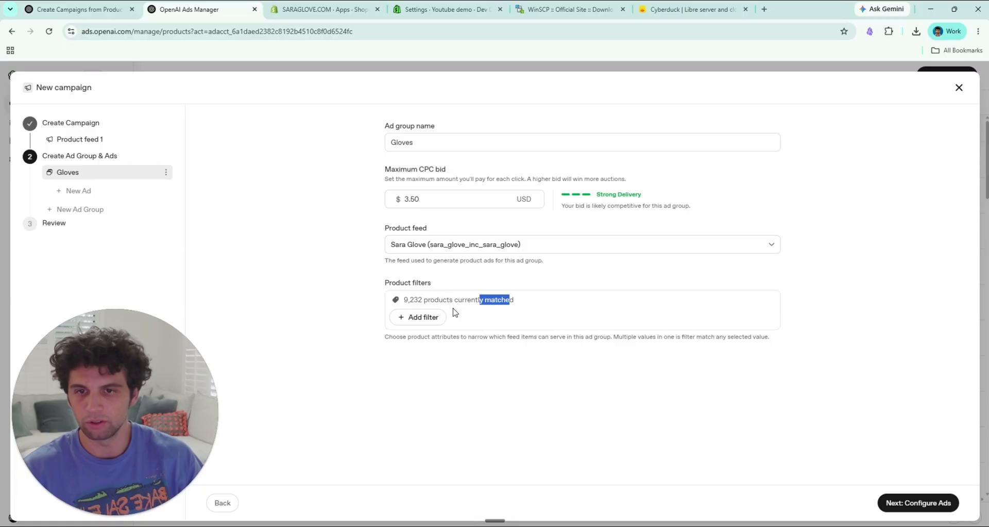
click(421, 323)
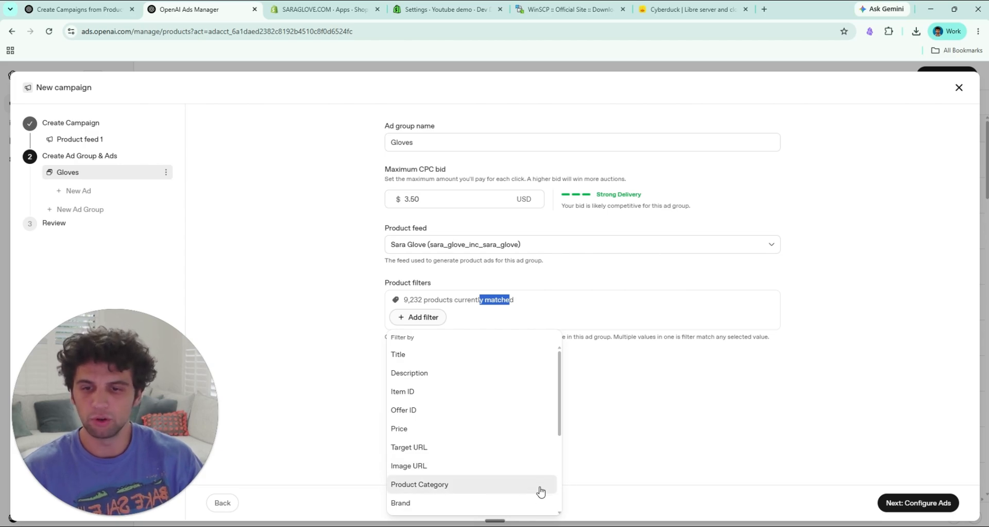
click(462, 490)
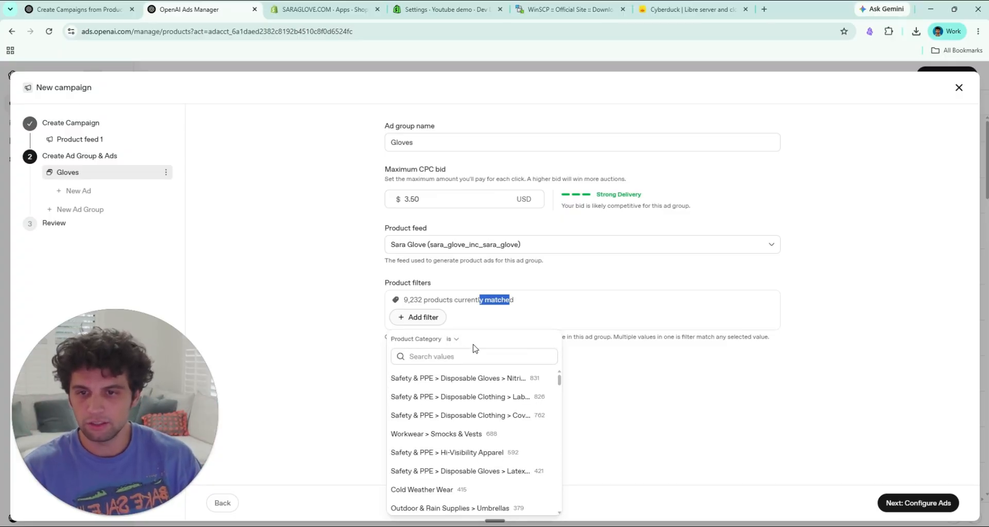
click(490, 377)
click(630, 316)
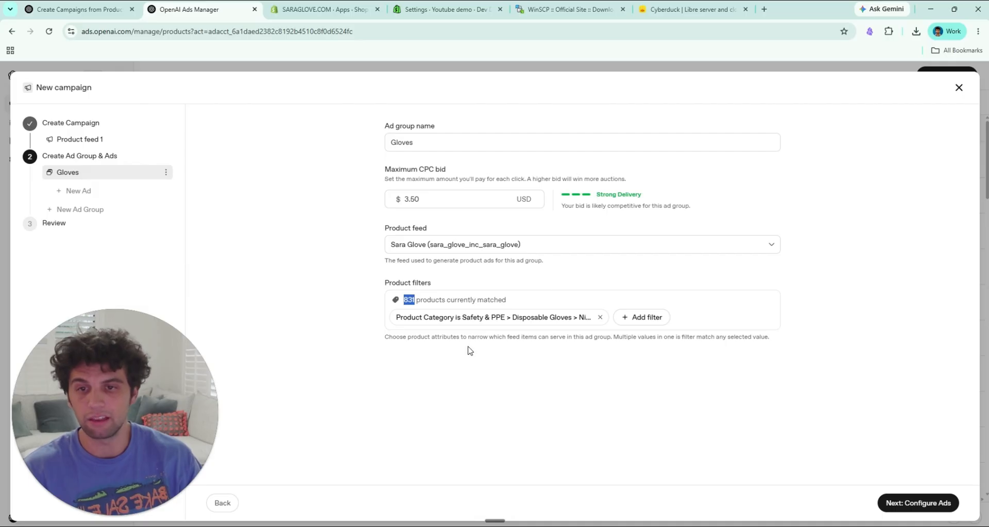
Step: Continue to the ad configuration and name the ad AD 1
click(920, 502)
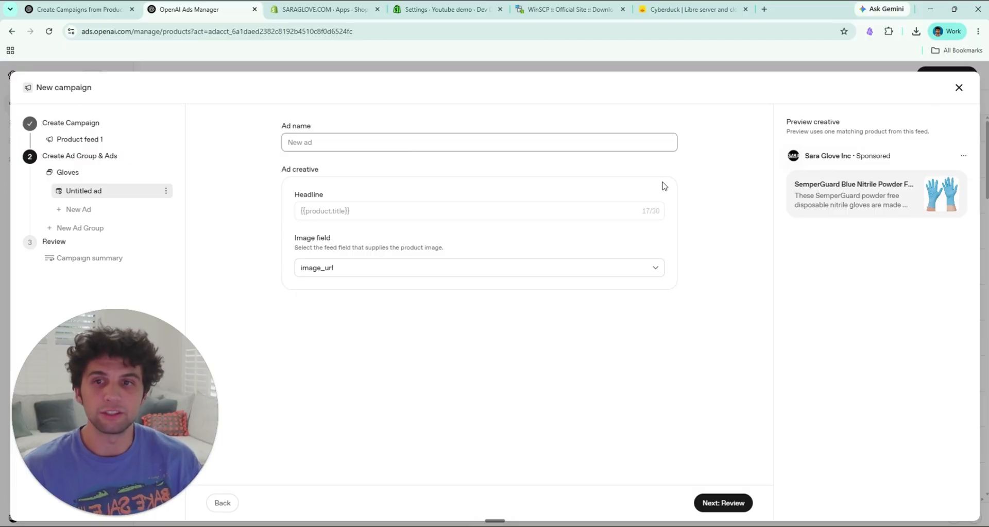
text(D)
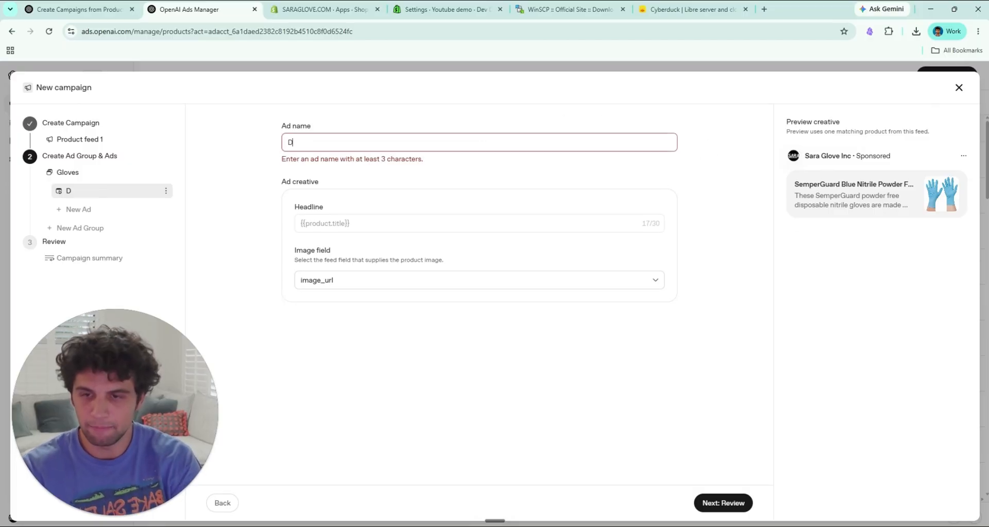
text(D 1)
key(Tab)
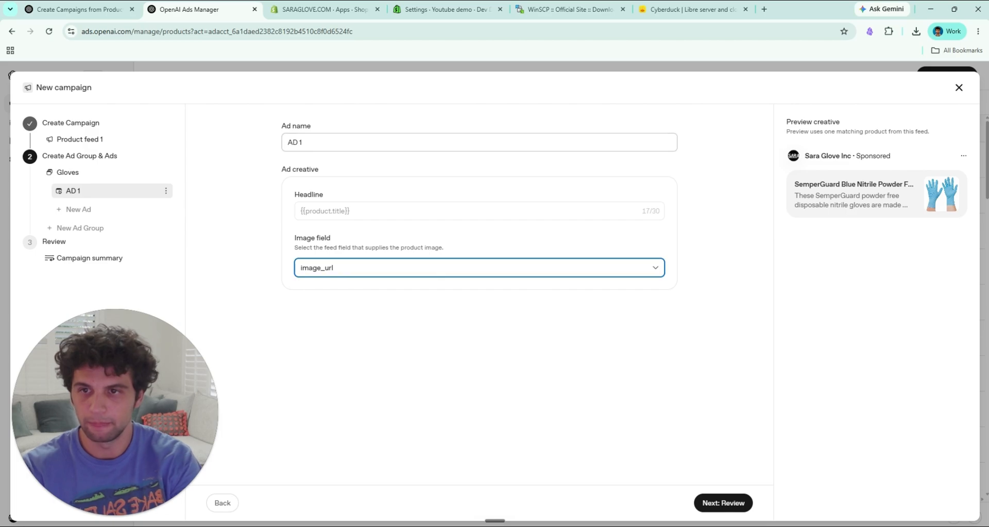
click(423, 198)
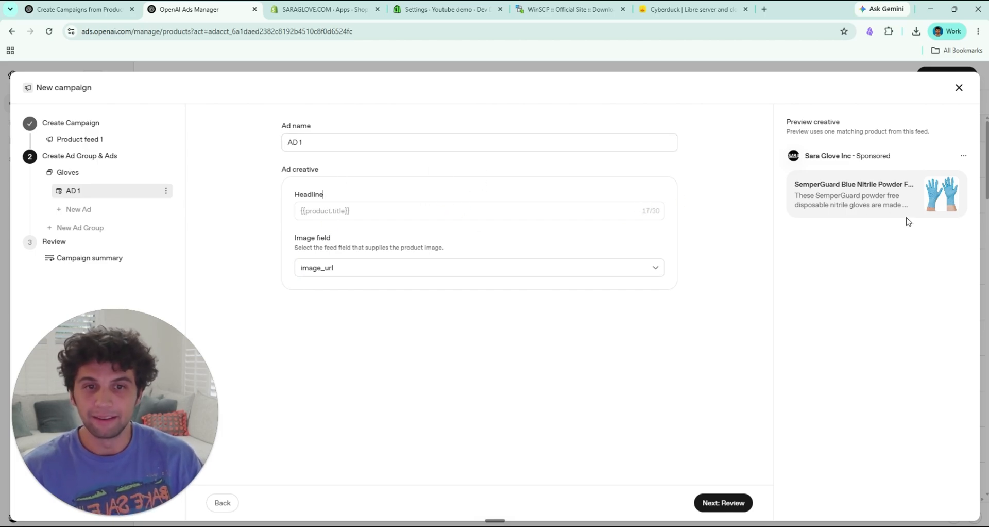
Step: Examine the product title and description in the ad's creative preview
drag(793, 186, 877, 197)
click(875, 205)
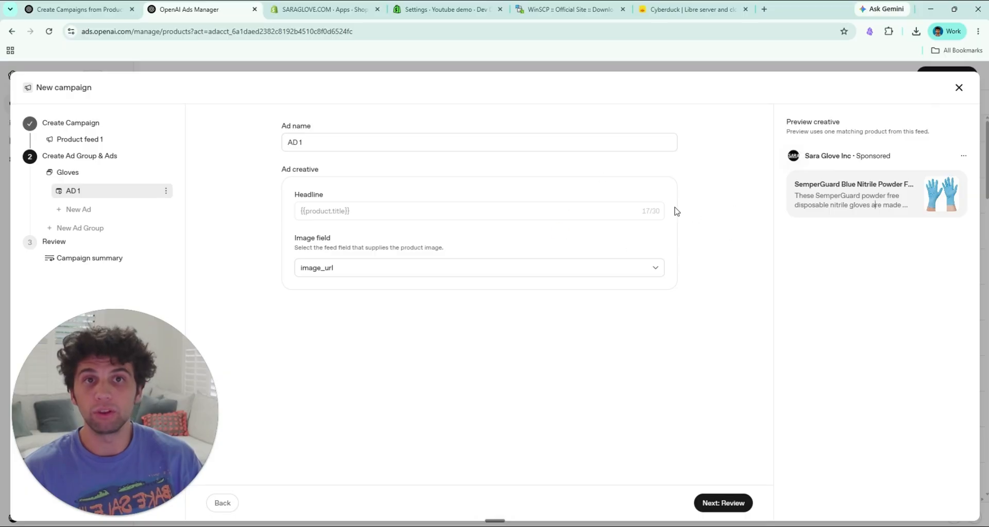
drag(796, 184, 856, 184)
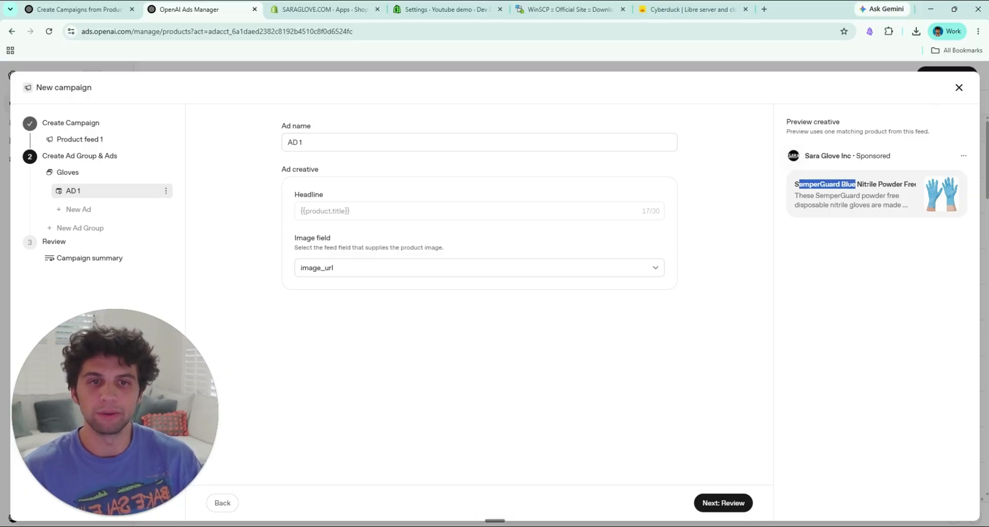
click(858, 191)
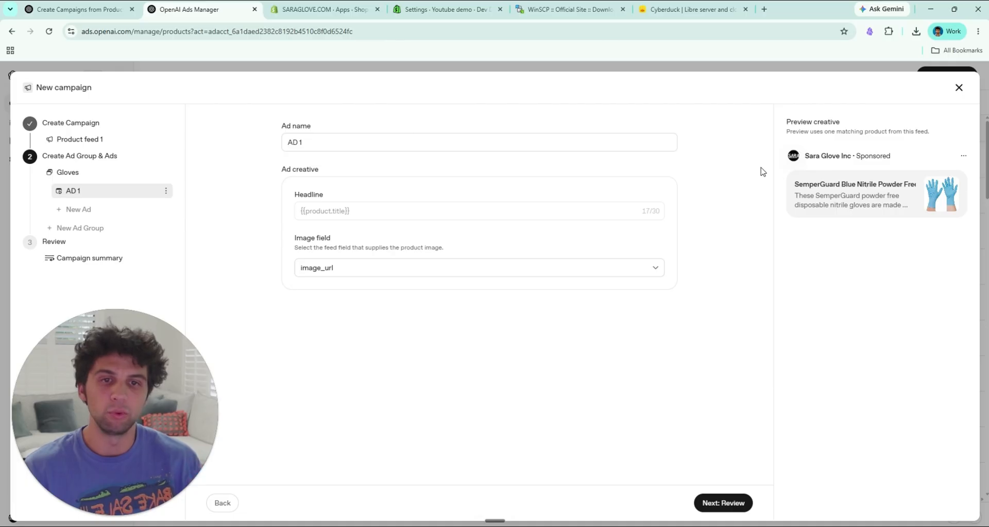
Step: Compare the previewed product title and description with the headline field of AD 1
drag(795, 184, 903, 184)
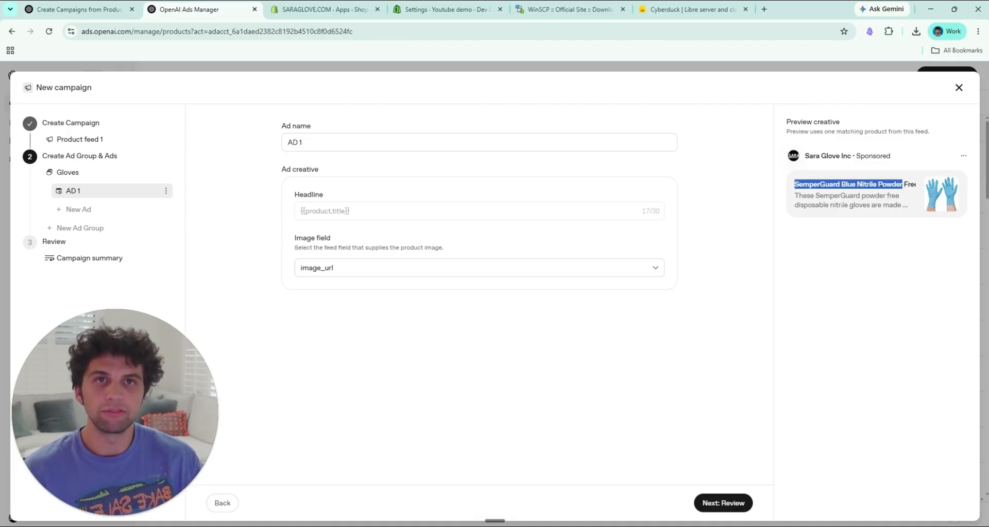
click(829, 204)
drag(796, 195, 901, 205)
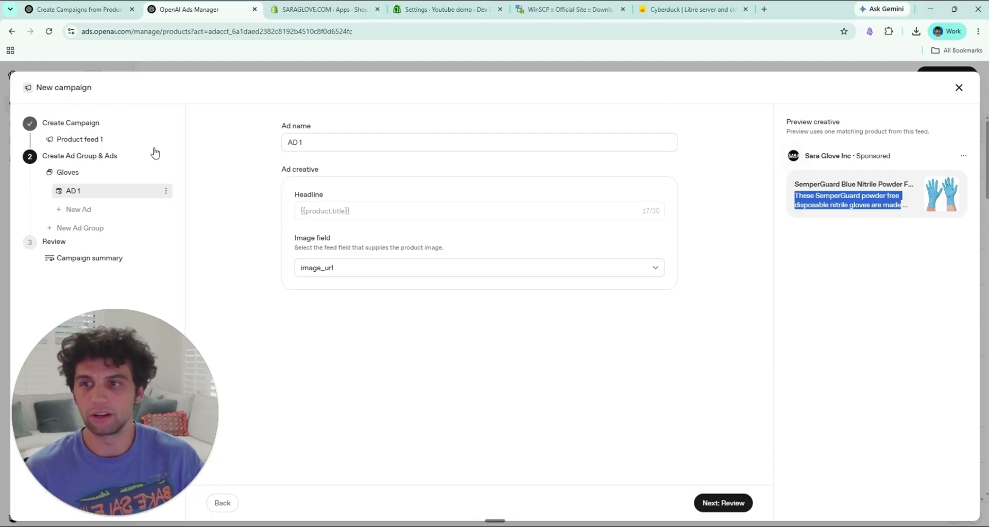
drag(794, 184, 901, 184)
drag(795, 195, 878, 205)
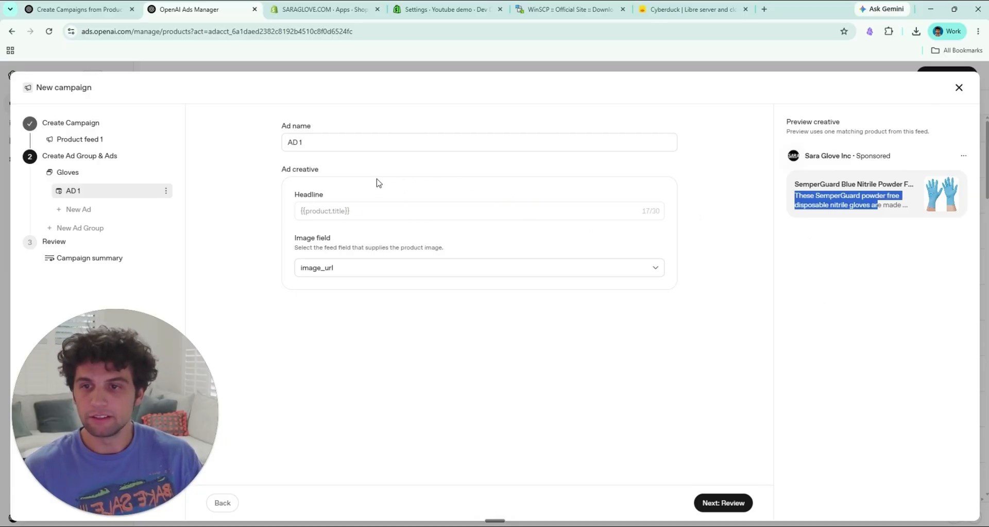
drag(384, 215, 297, 203)
click(328, 192)
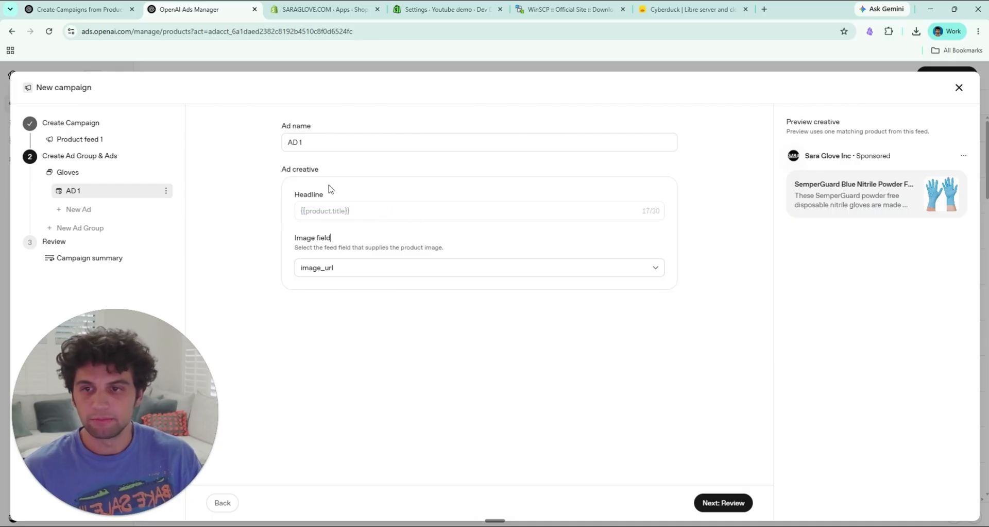
Step: Try additional_image_url and mobile_image_url as the ad's image field and restore image_url
click(397, 271)
click(379, 307)
click(382, 269)
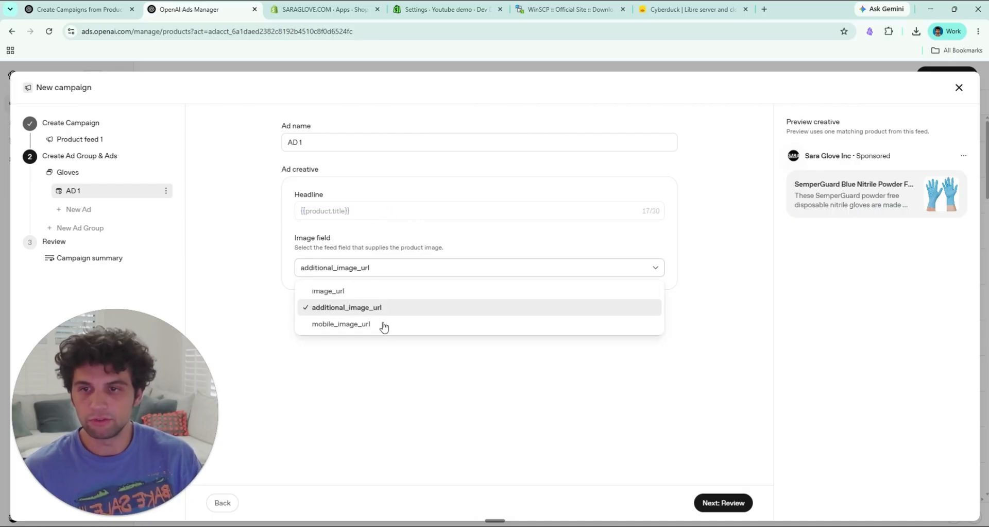
click(382, 323)
click(389, 269)
click(356, 291)
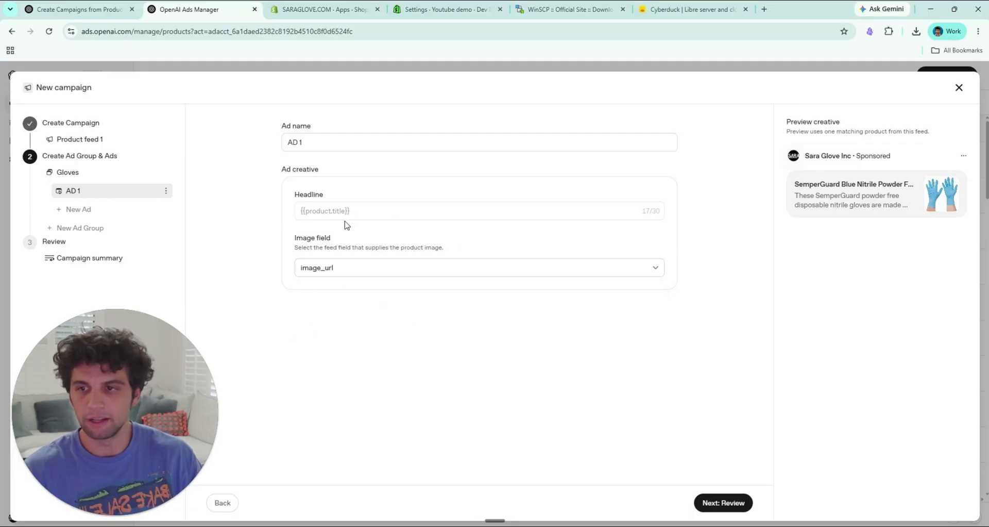
Step: Add a second ad group named Tarps and select the Sara Glove (sara_glove_inc_sara_glove) product feed
click(94, 233)
text(Ta)
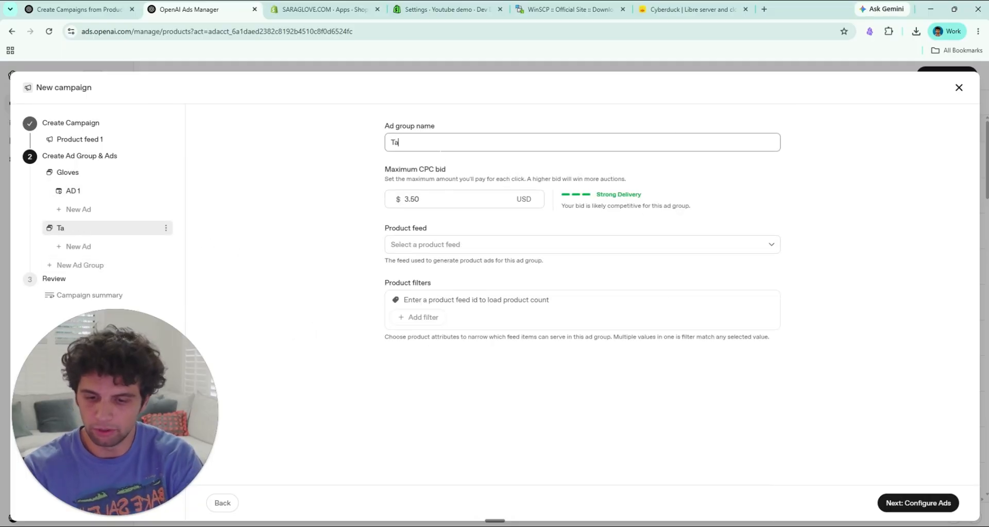
text(rps)
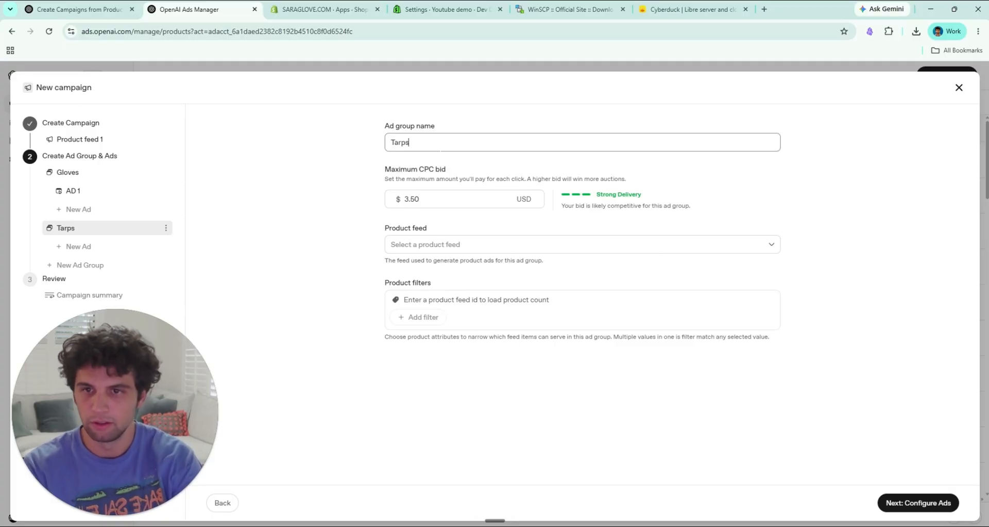
click(446, 246)
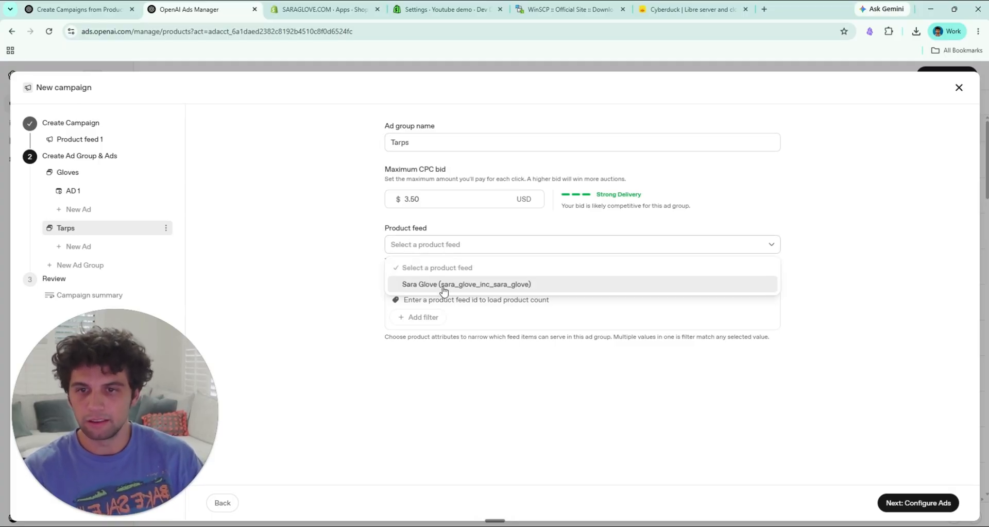
click(443, 283)
Step: Add a product filter to the Tarps ad group so that Title contains tarps
click(425, 318)
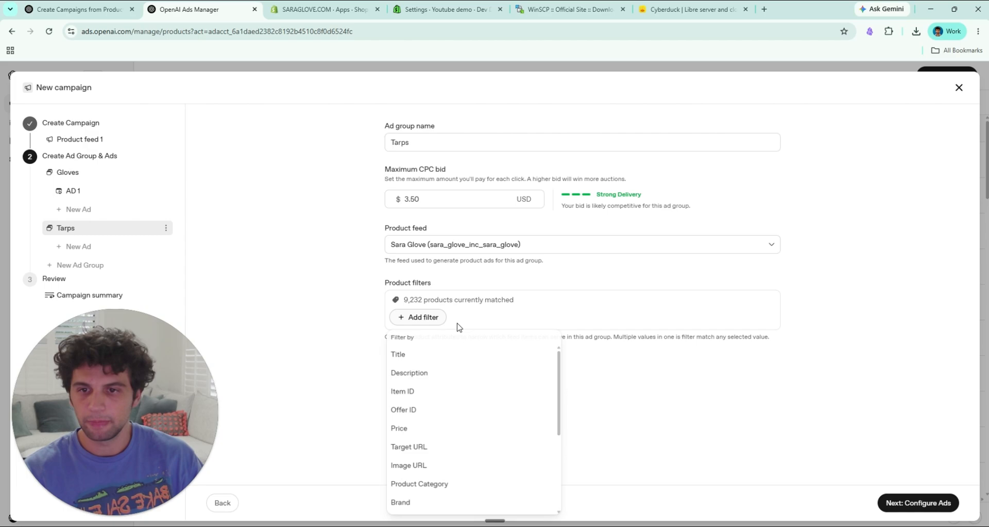
click(450, 356)
click(415, 339)
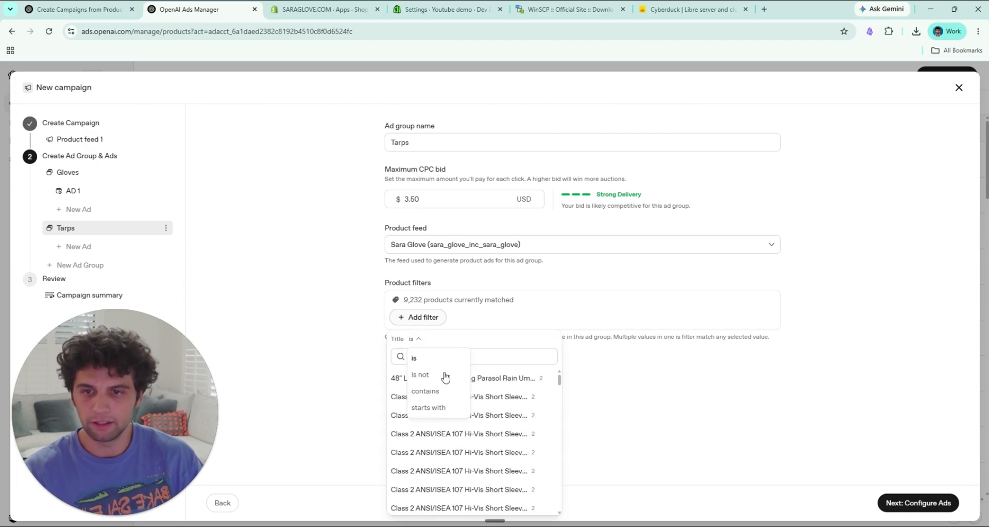
click(446, 399)
text(tarps)
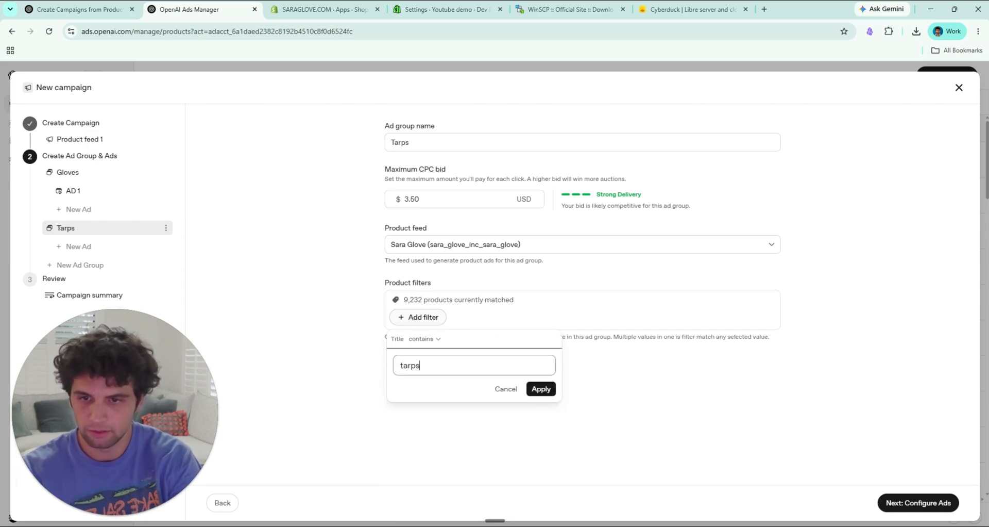
click(536, 390)
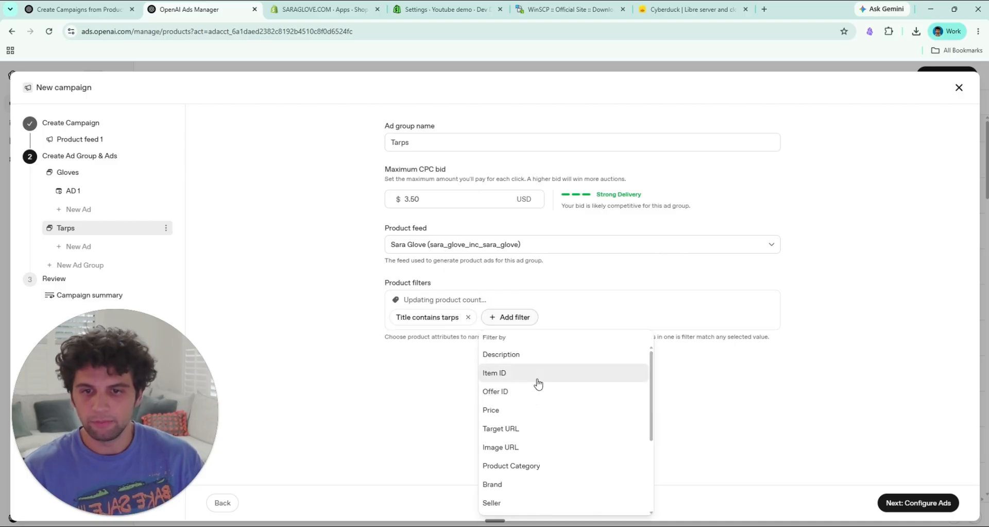
click(423, 368)
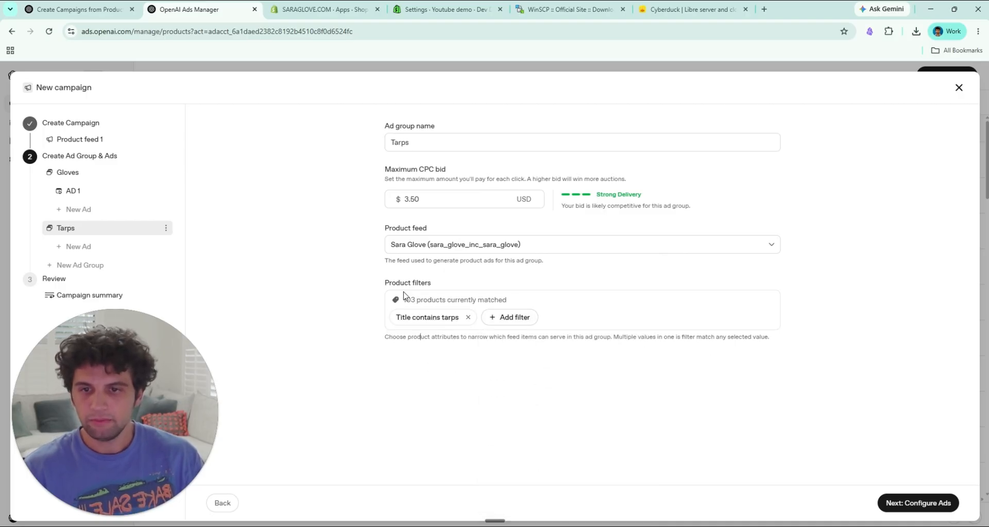
click(507, 300)
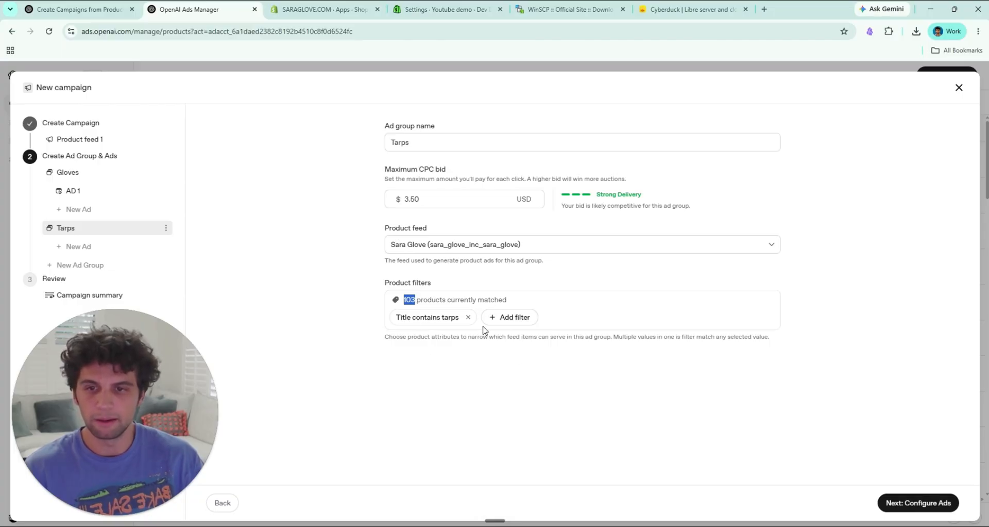
Step: Name the Tarps group's ad Ad 1 tarps and create the campaign from the review summary
click(920, 510)
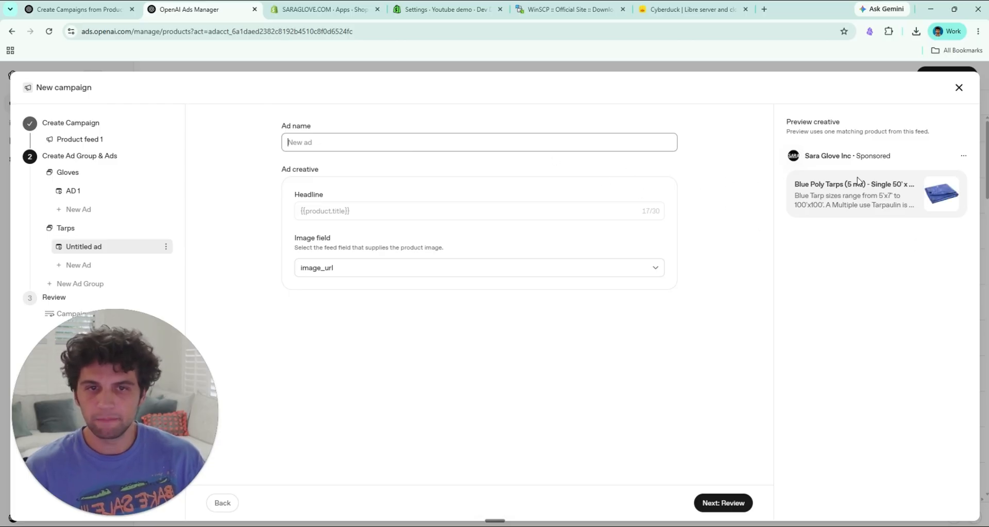
drag(792, 187, 915, 187)
click(728, 201)
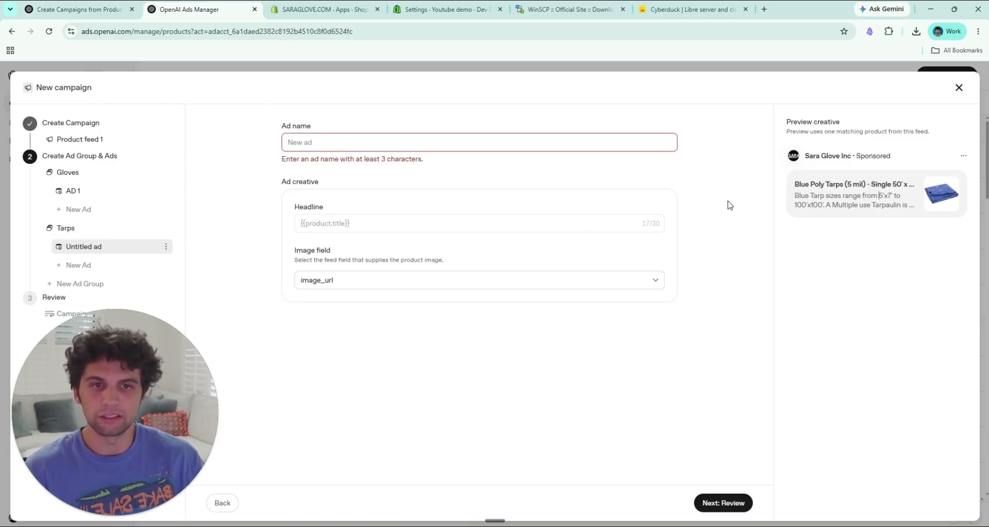
text(Ad)
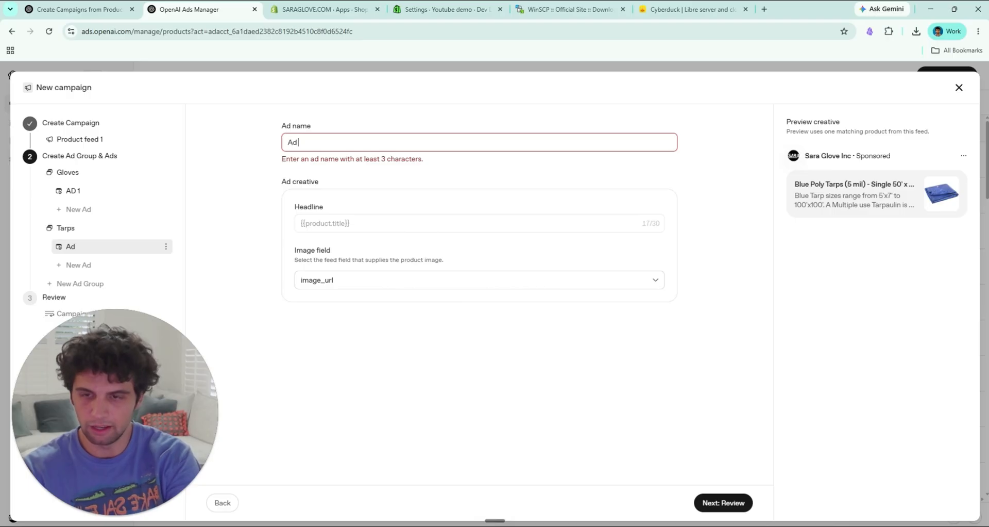
text( 1 tarp)
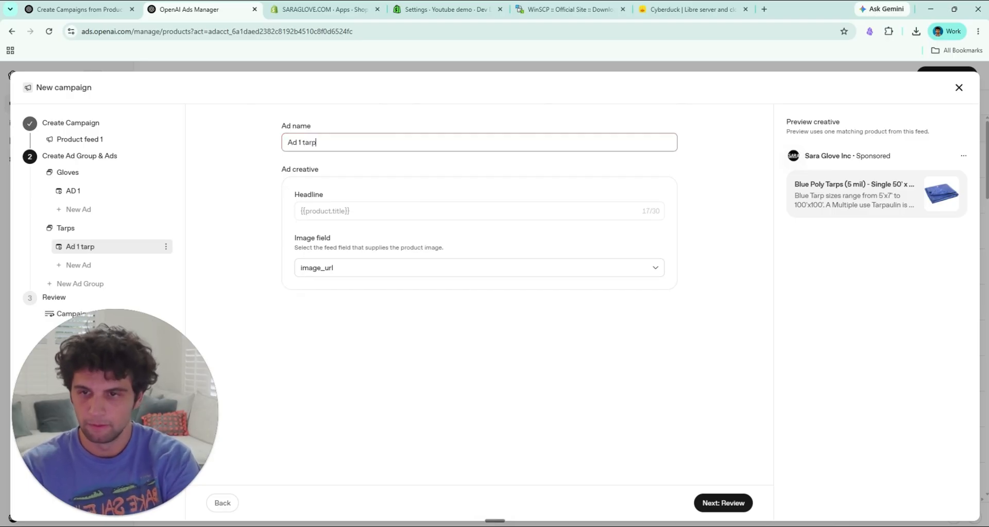
text(s)
click(724, 501)
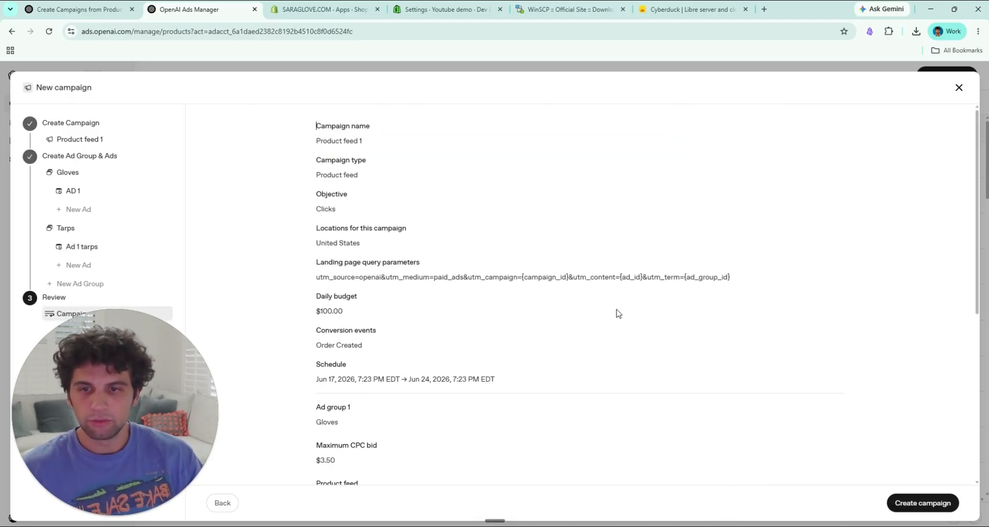
click(924, 505)
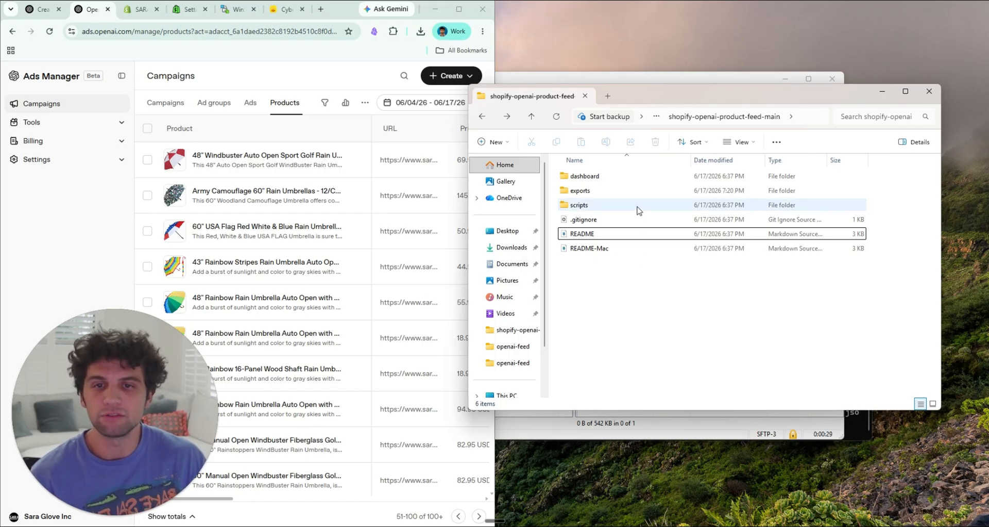
Step: Switch to File Explorer and open the README in the scripts > openai-dashboard folder
click(644, 177)
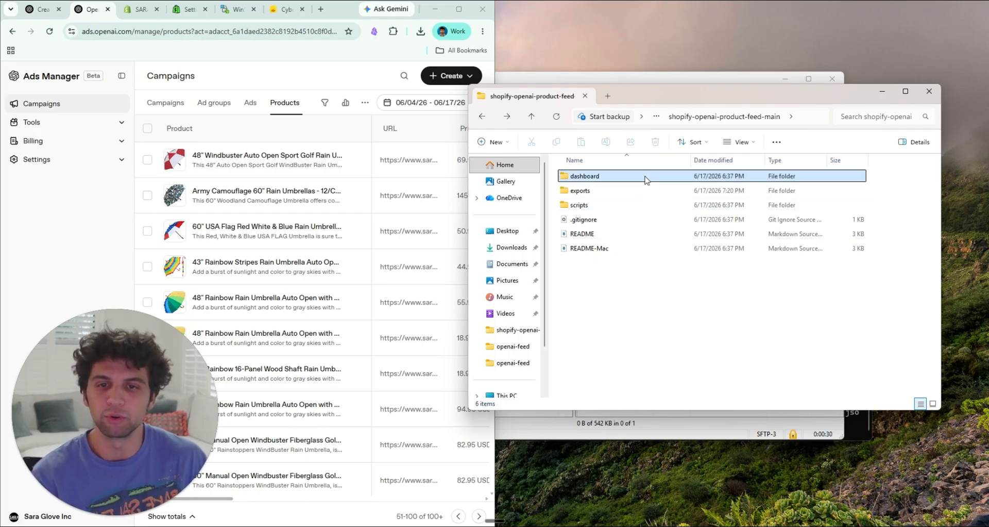
double_click(638, 207)
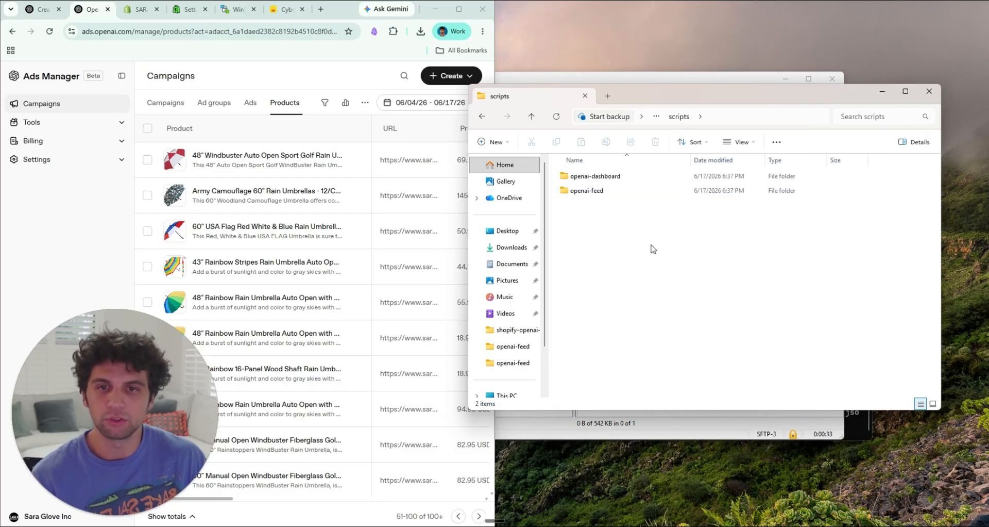
click(633, 183)
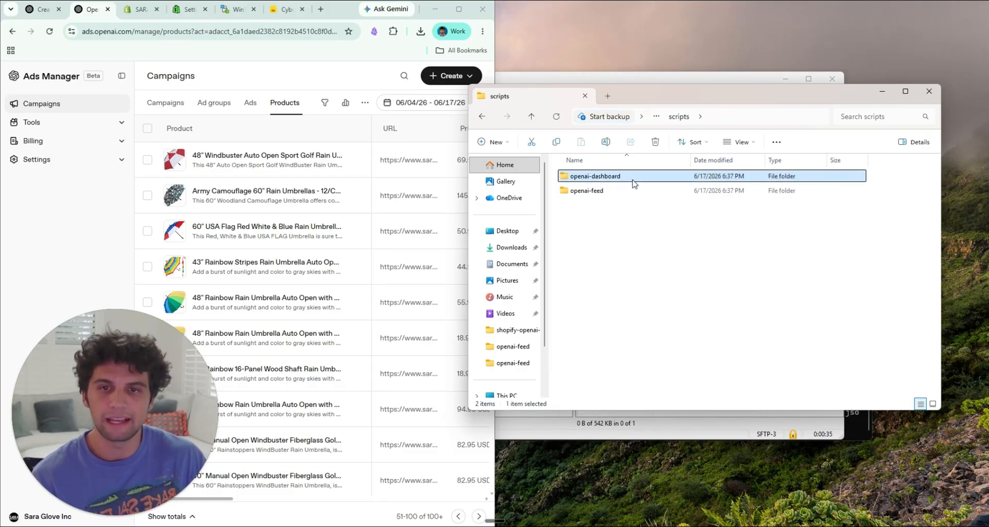
double_click(633, 179)
click(608, 190)
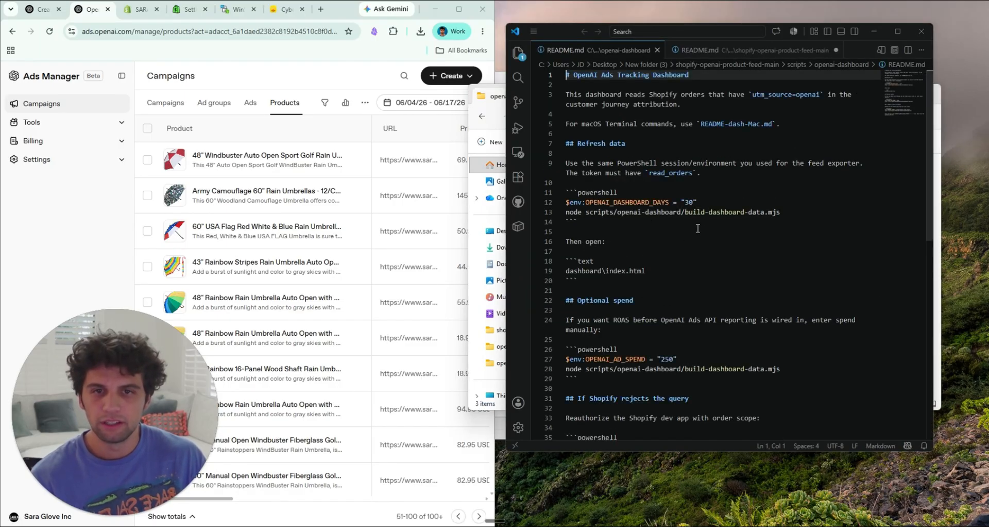
Step: Copy the README's two Refresh data commands, with OPENAI_DASHBOARD_DAYS at 30 and the build-dashboard-data.mjs script
drag(722, 216, 566, 216)
click(642, 226)
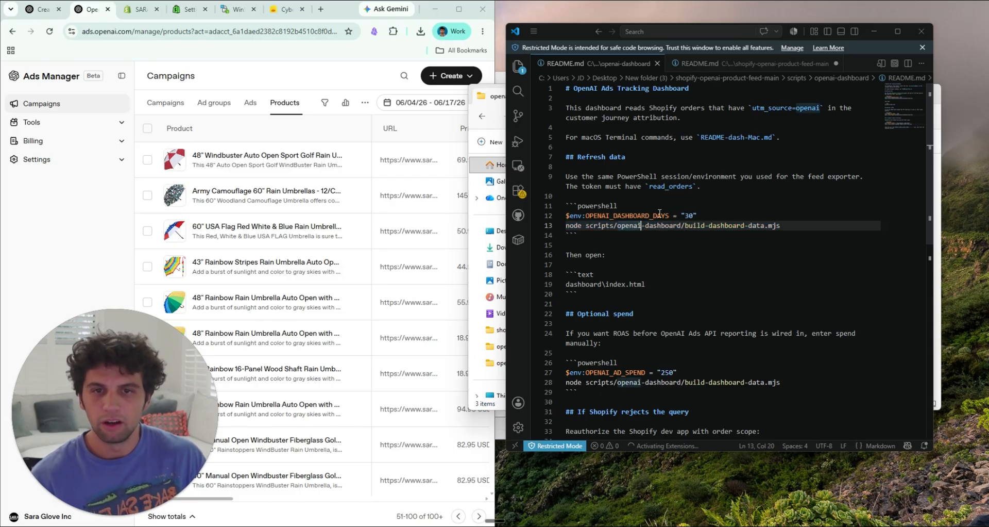
click(688, 215)
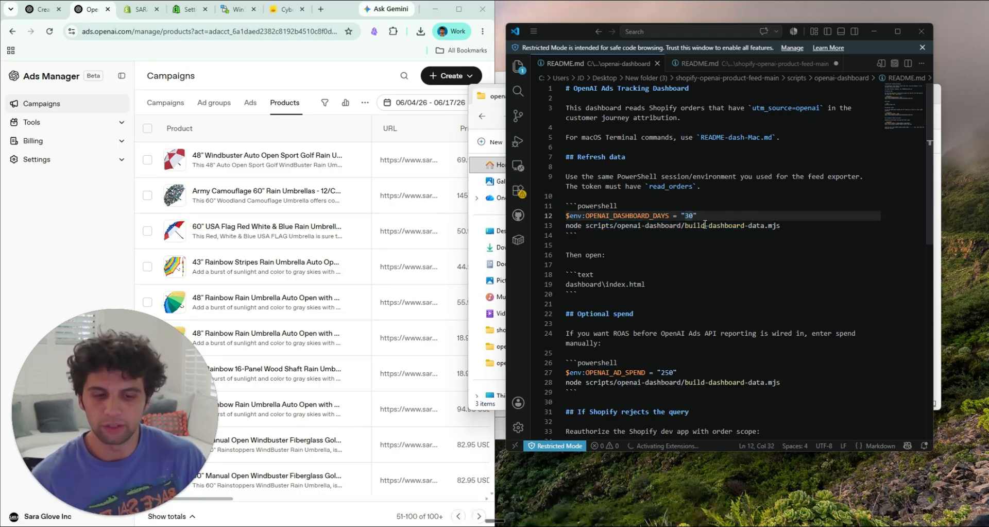
key(BackSpace)
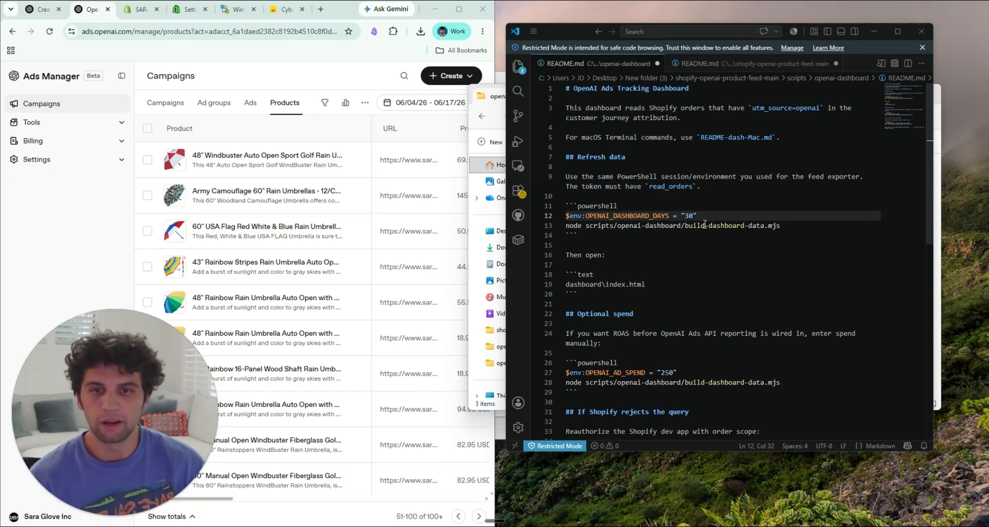
drag(802, 230, 544, 218)
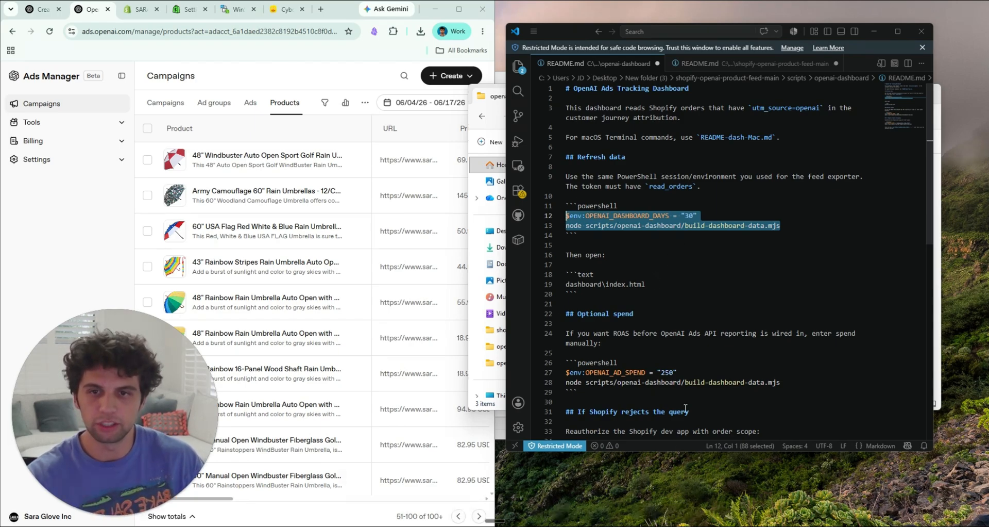
Step: Switch to PowerShell, run the copied dashboard refresh commands and check the line on utm_source=openai orders
key(alt+Tab)
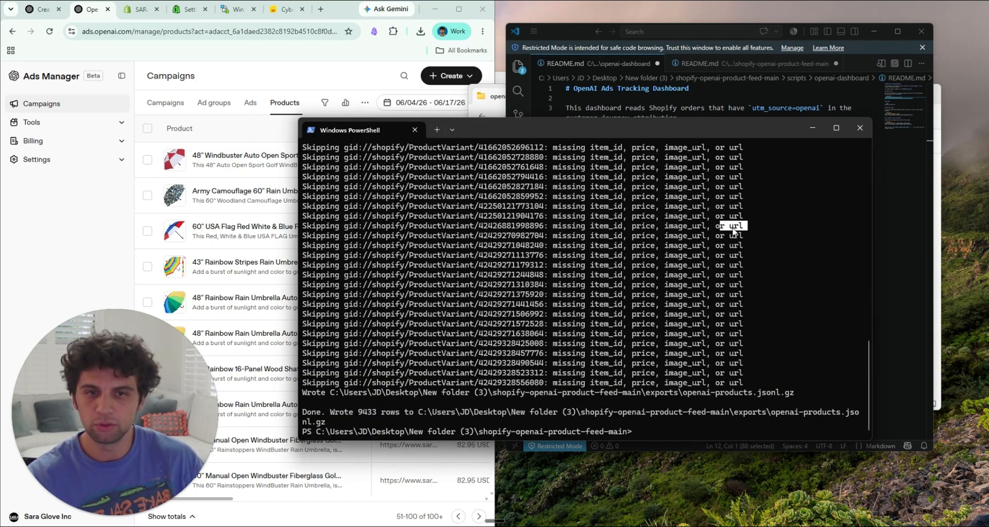
click(770, 290)
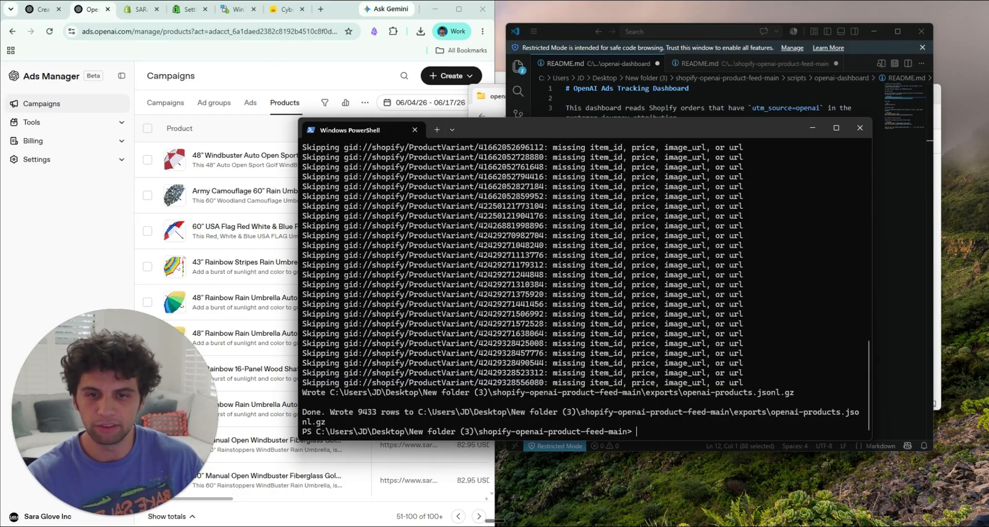
key(ctrl+v)
key(Return)
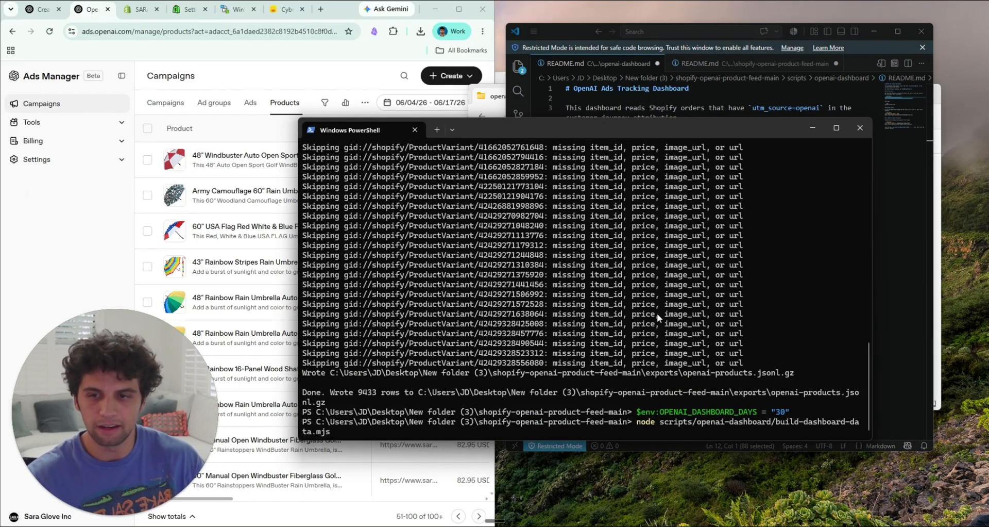
key(Return)
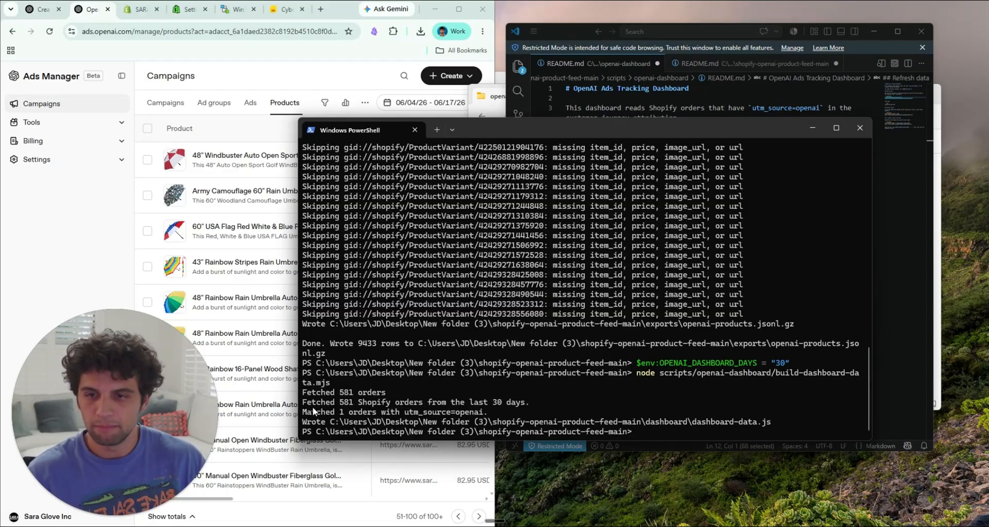
drag(312, 411, 346, 417)
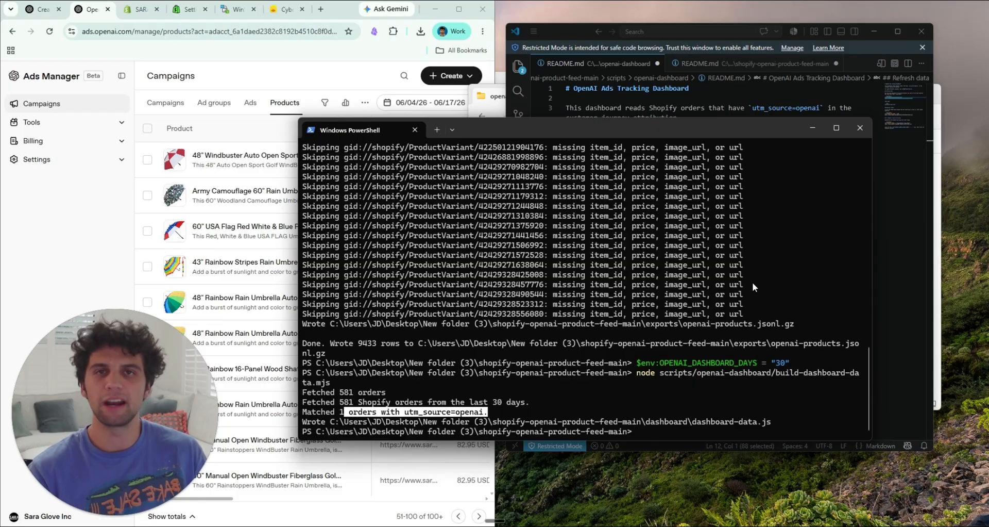
Step: Switch to File Explorer, go up to the shopify-openai-product-feed-main folder and open its README
click(937, 283)
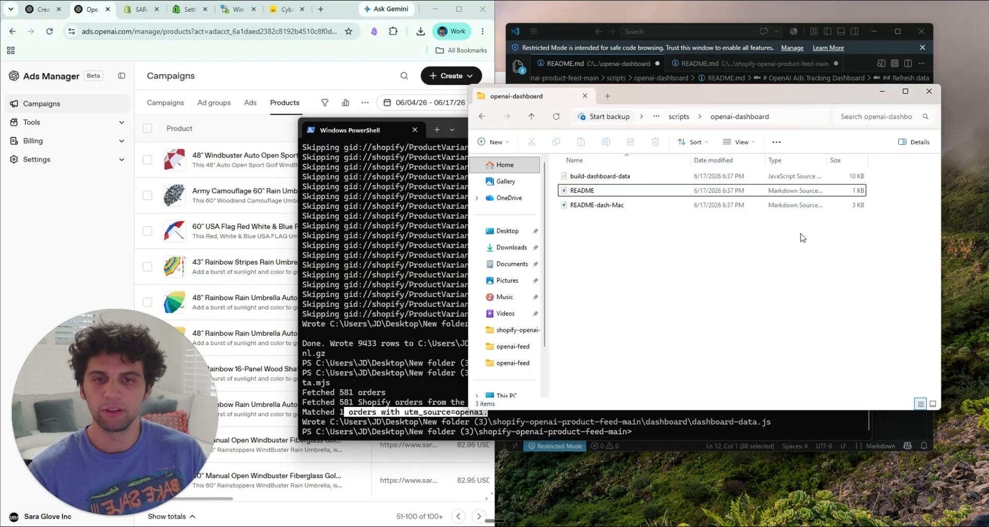
key(alt+Up)
key(alt+Up)
click(626, 236)
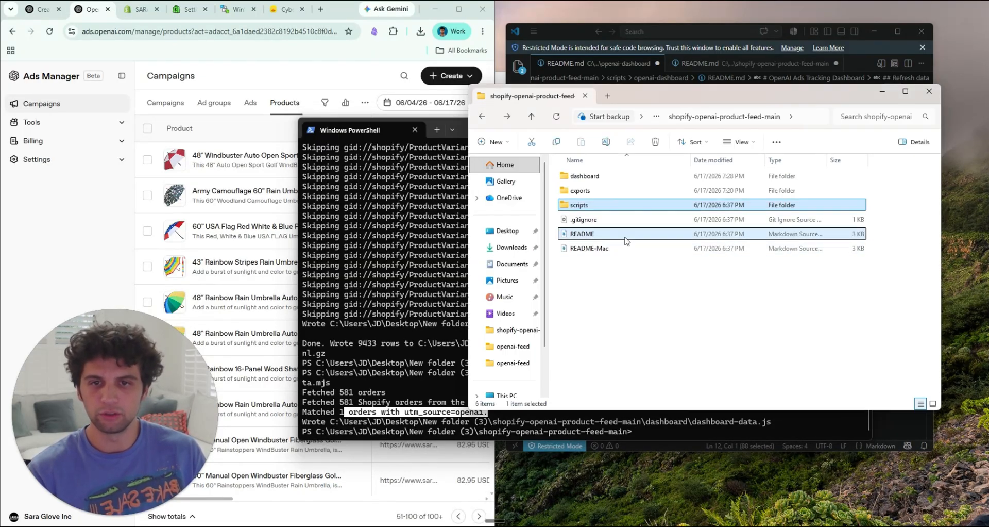
double_click(629, 239)
scroll(625, 268, up, 7)
click(635, 273)
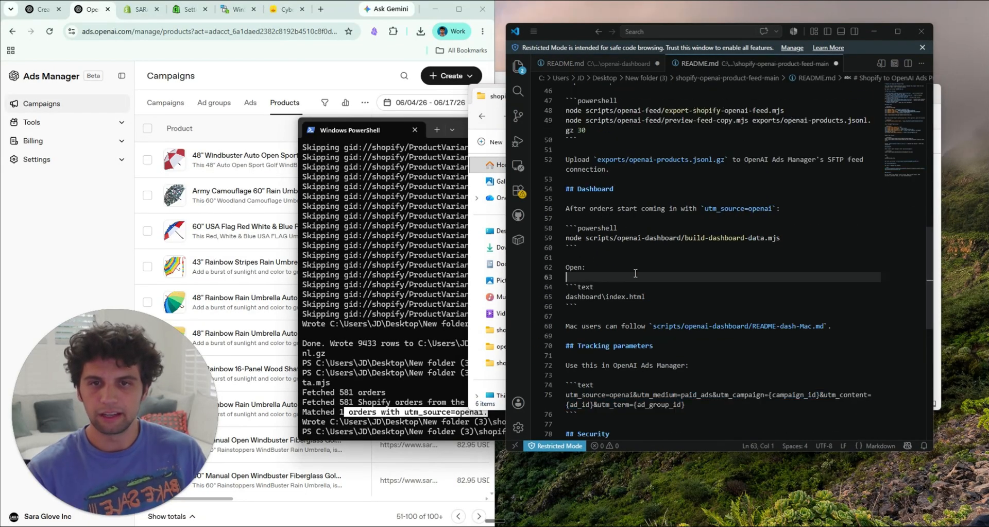
Step: Examine the README's feed value, admin access token and Shopify client credential lines, and minimize the editor
scroll(635, 273, up, 4)
scroll(635, 273, up, 3)
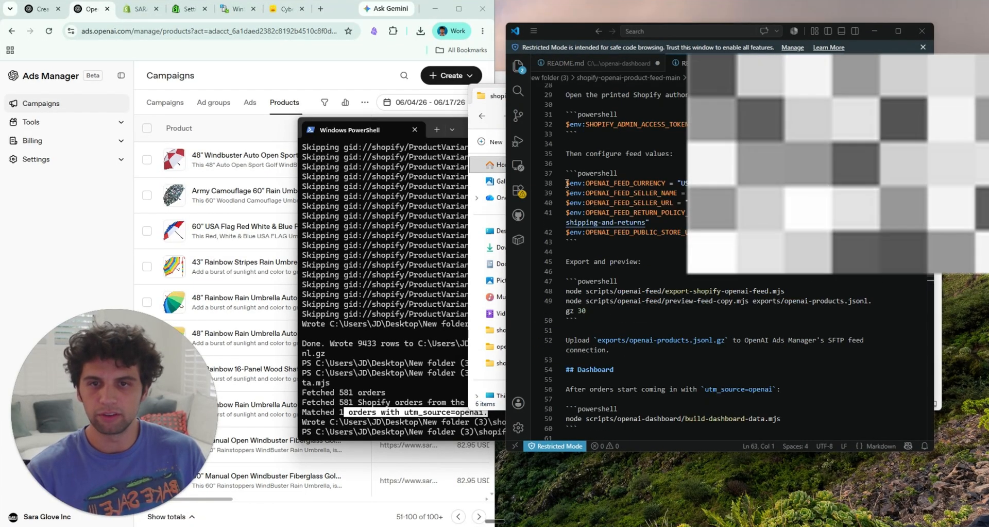
drag(566, 183, 567, 252)
scroll(572, 242, up, 3)
drag(573, 201, 677, 201)
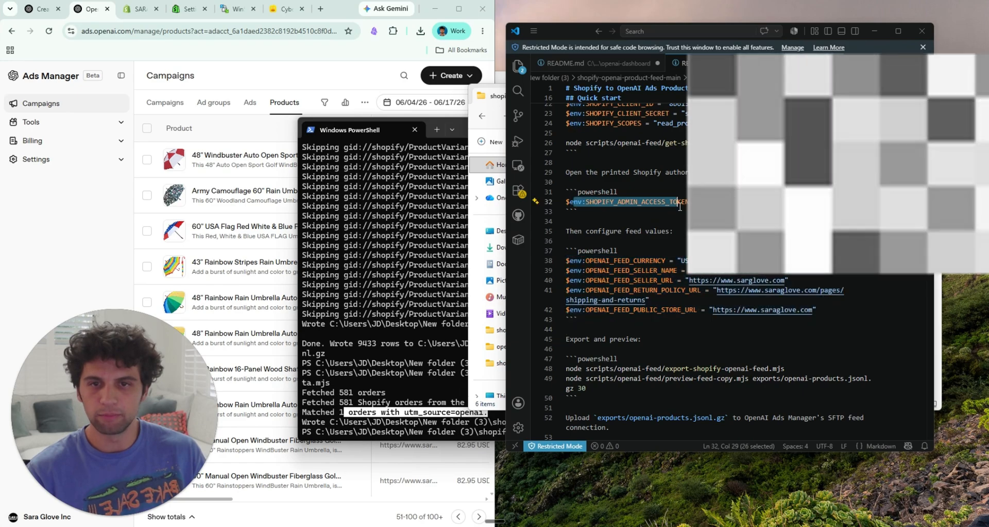
scroll(677, 201, up, 2)
drag(761, 175, 602, 156)
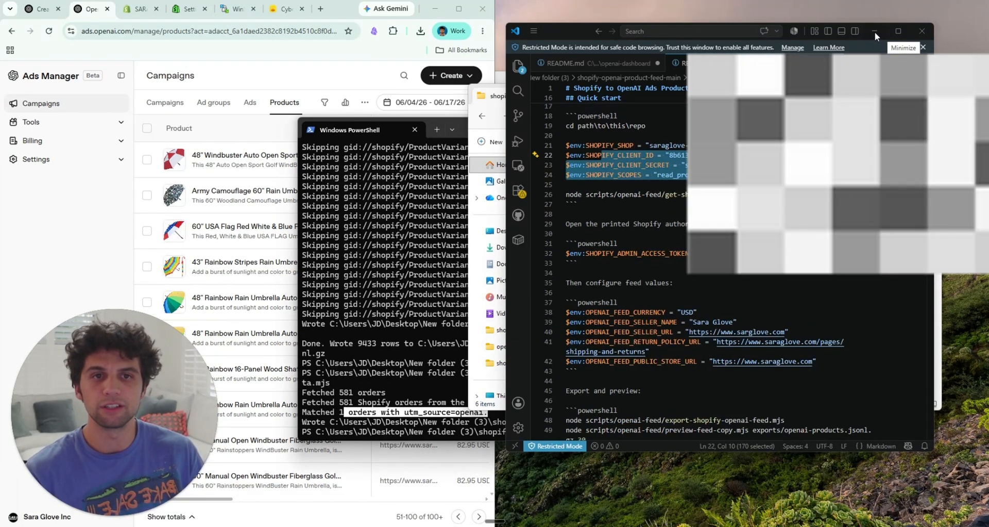
click(875, 32)
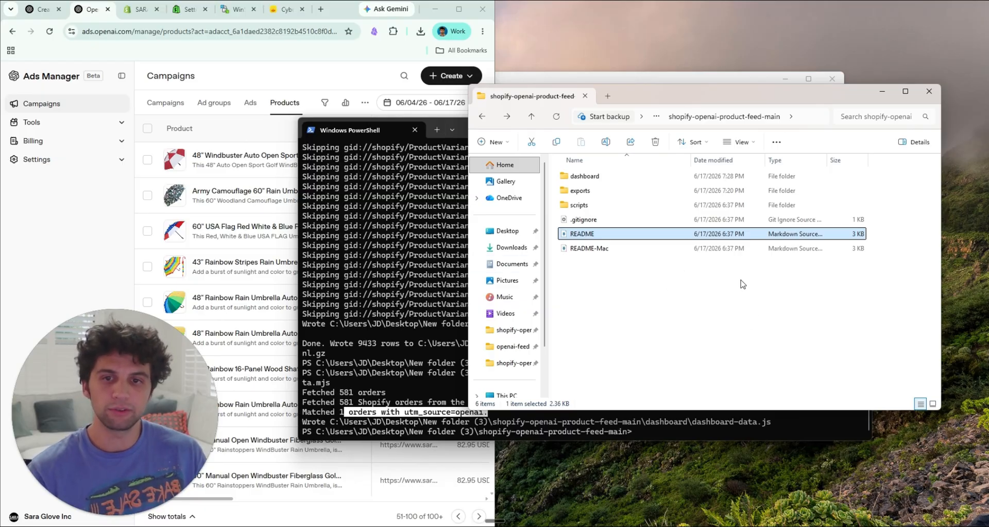
Step: Reopen the README in the scripts > openai-dashboard folder from File Explorer
click(616, 297)
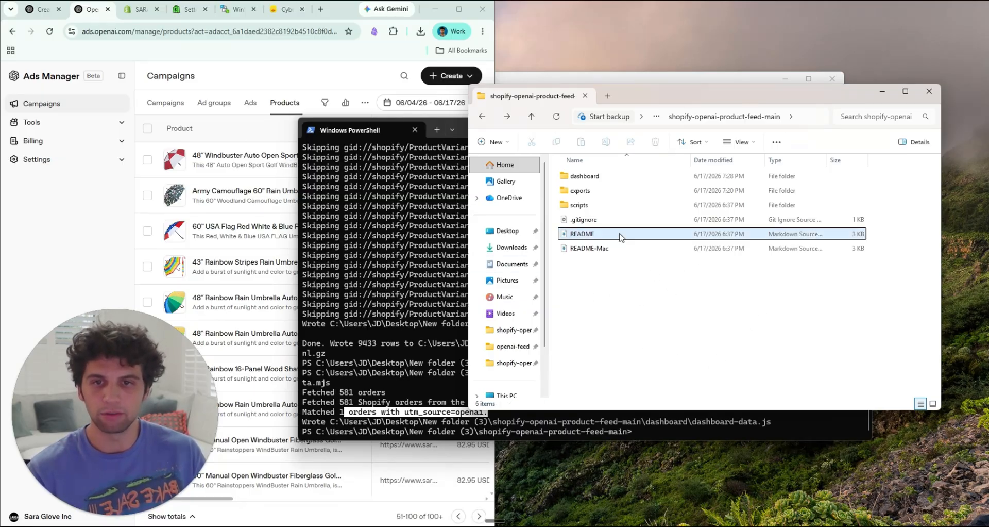
double_click(630, 205)
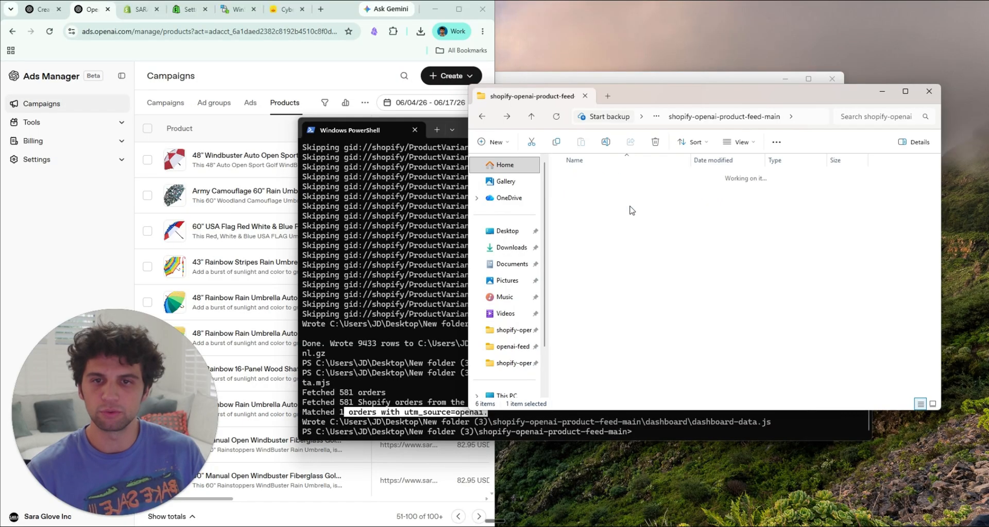
double_click(618, 177)
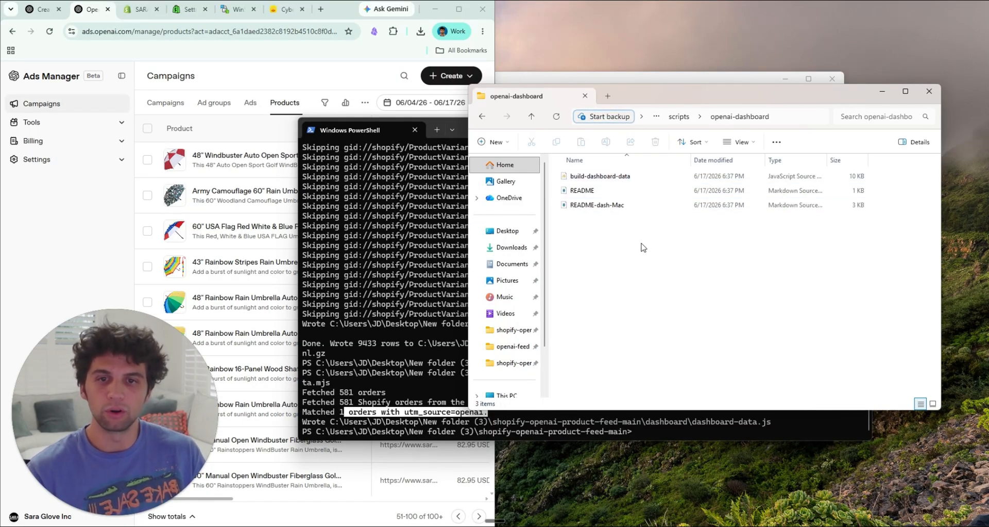
double_click(626, 192)
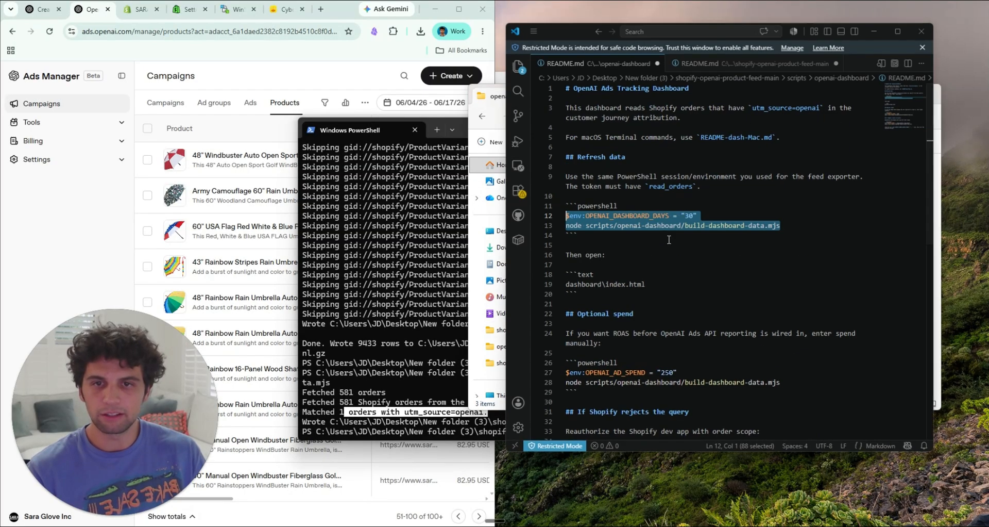
Step: Copy the README's two Optional spend commands, with OPENAI_AD_SPEND at 250, and run them in PowerShell
drag(788, 357, 564, 348)
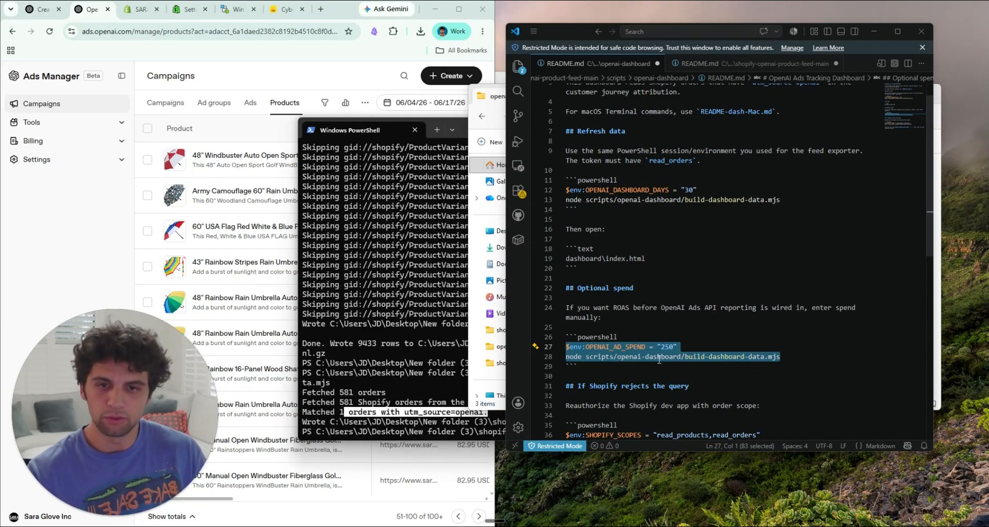
click(437, 405)
key(ctrl+v)
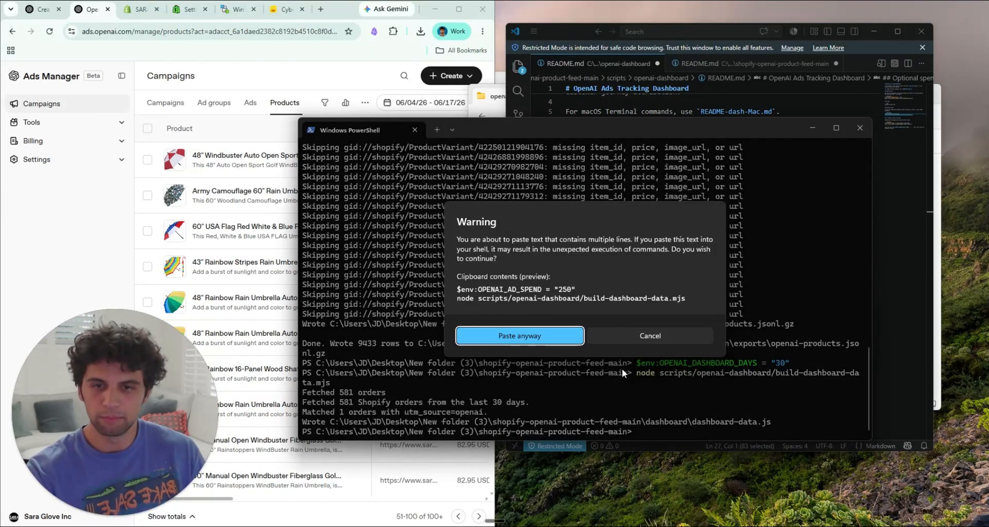
key(Return)
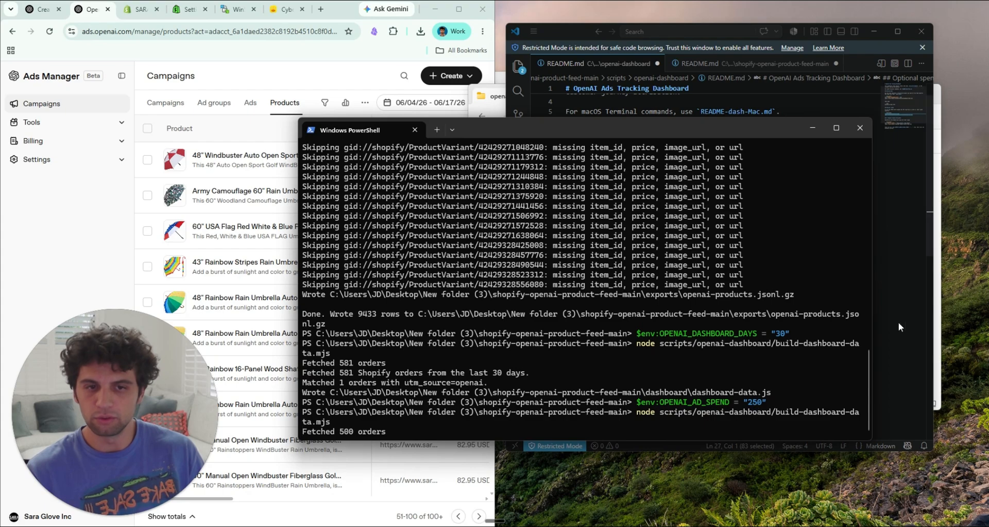
Step: Switch to File Explorer, open the index page from the project's dashboard folder in Chrome and reload it
click(938, 330)
key(alt+Up)
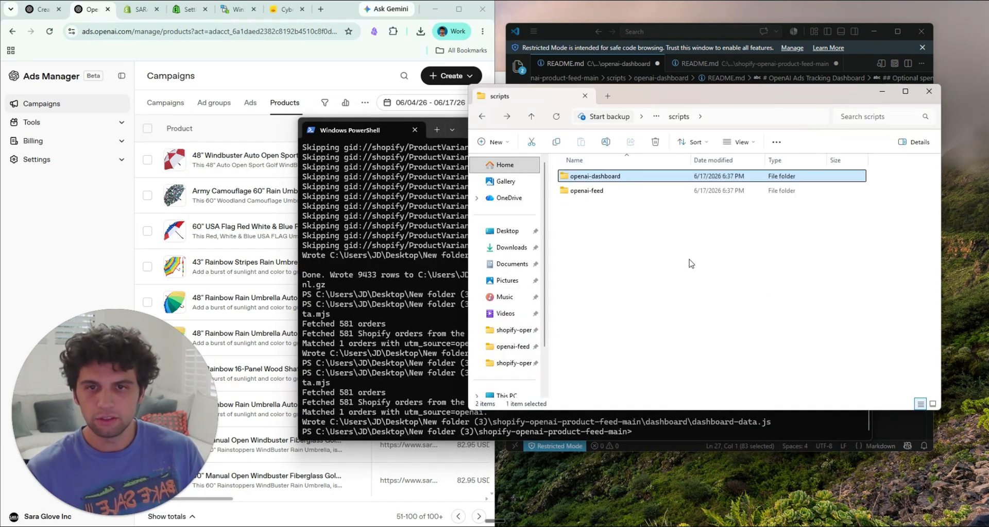
key(alt+Up)
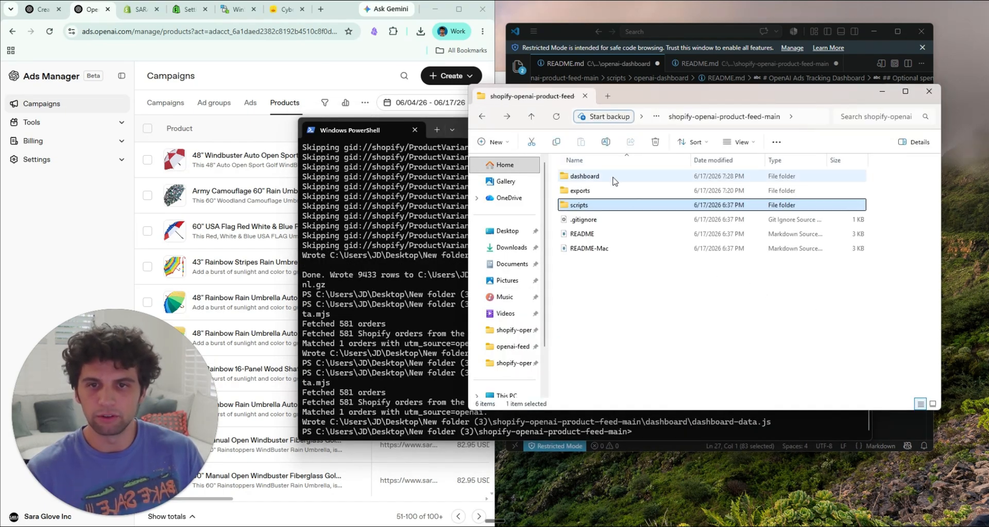
double_click(629, 178)
double_click(593, 192)
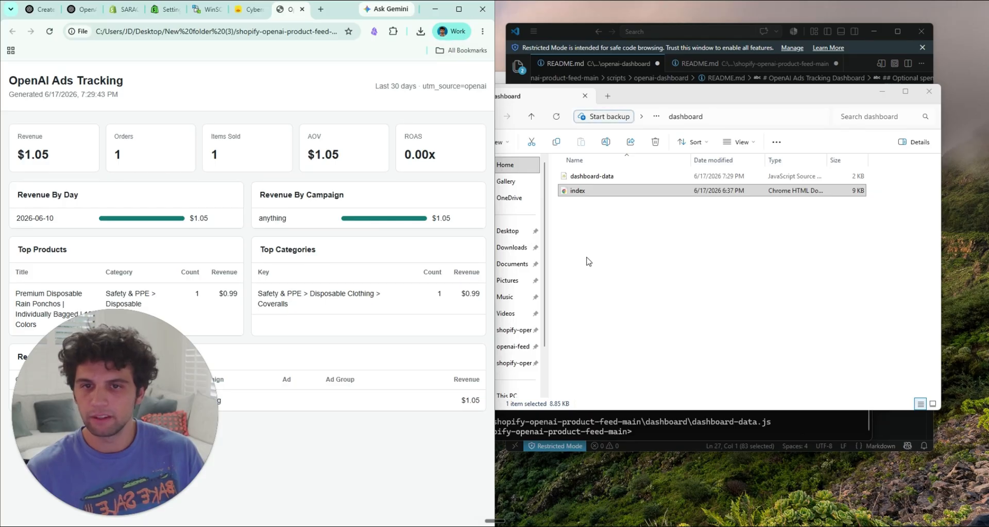
click(50, 32)
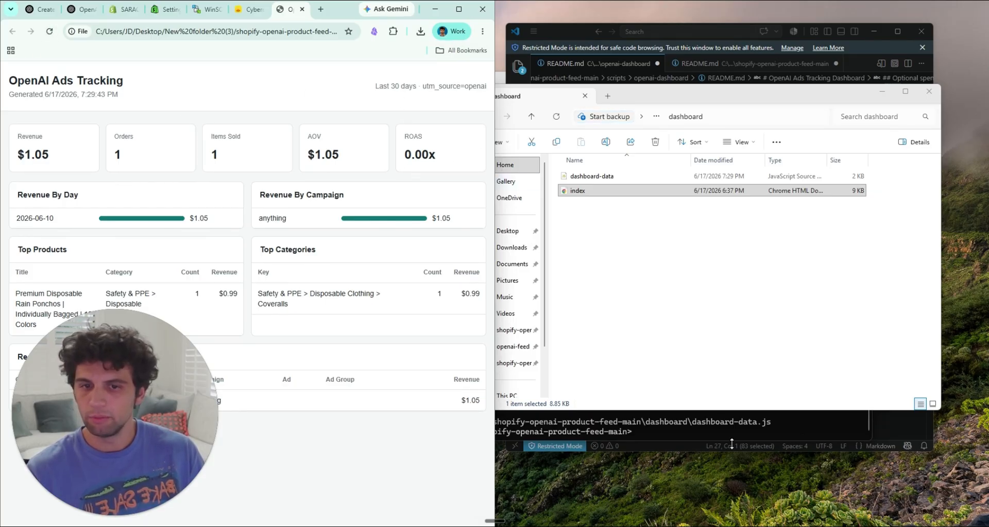
Step: Check the PowerShell refresh output, return to the dashboard in Chrome, maximize it and inspect the Revenue and ROAS figures
click(670, 424)
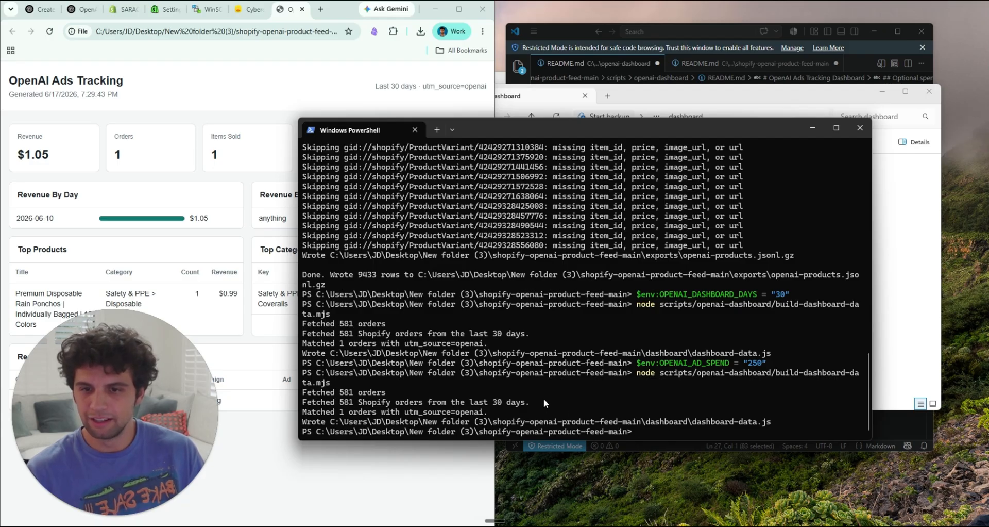
click(118, 152)
double_click(66, 161)
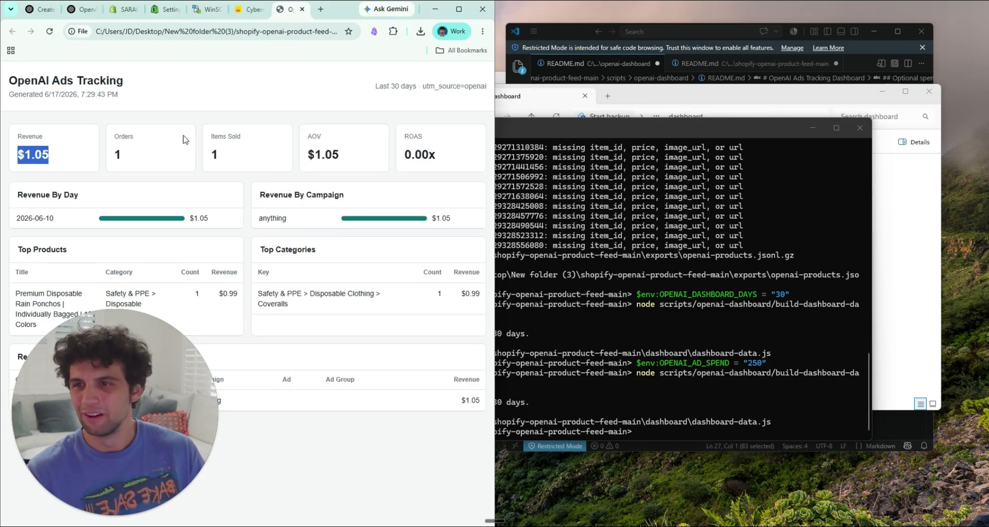
click(459, 7)
double_click(739, 158)
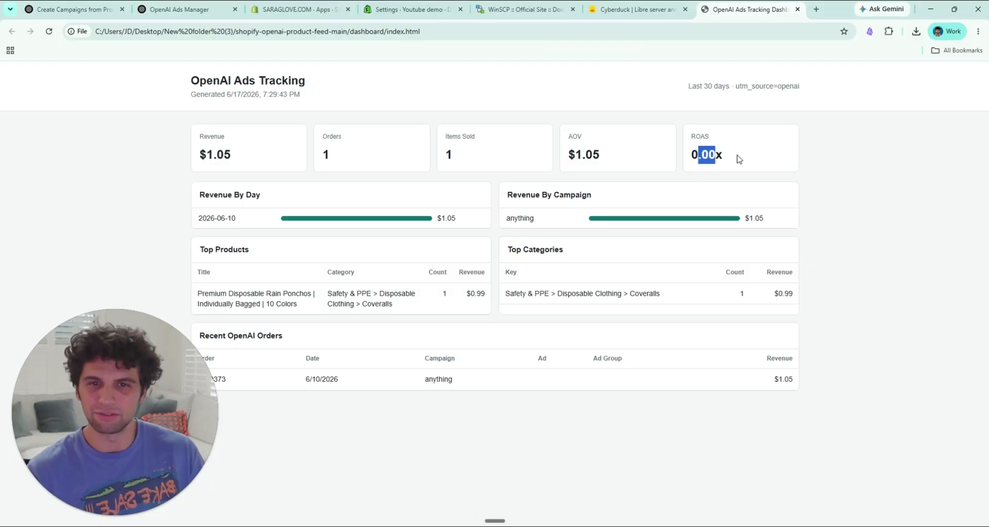
click(738, 158)
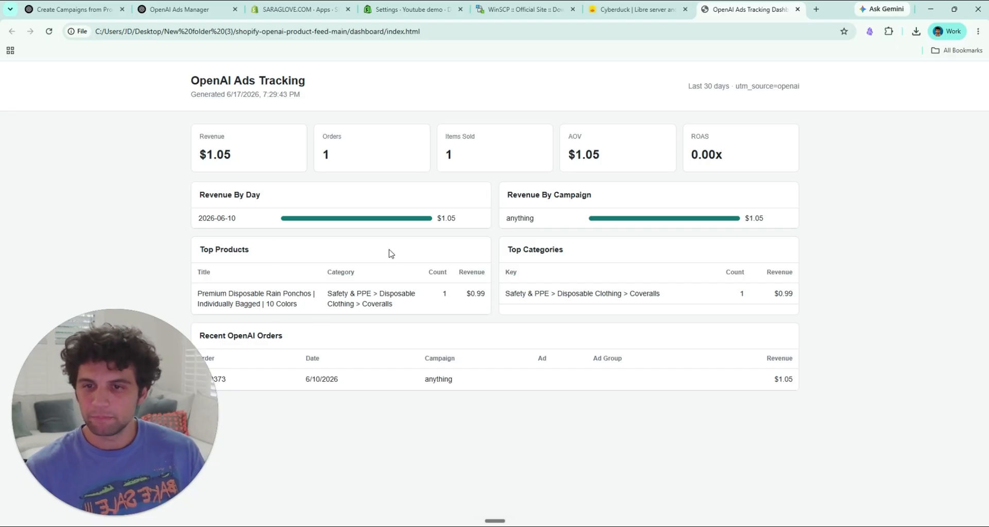
Step: Review the dashboard's Revenue, Orders, Items Sold, AOV and ROAS cards one after another
drag(192, 135, 235, 150)
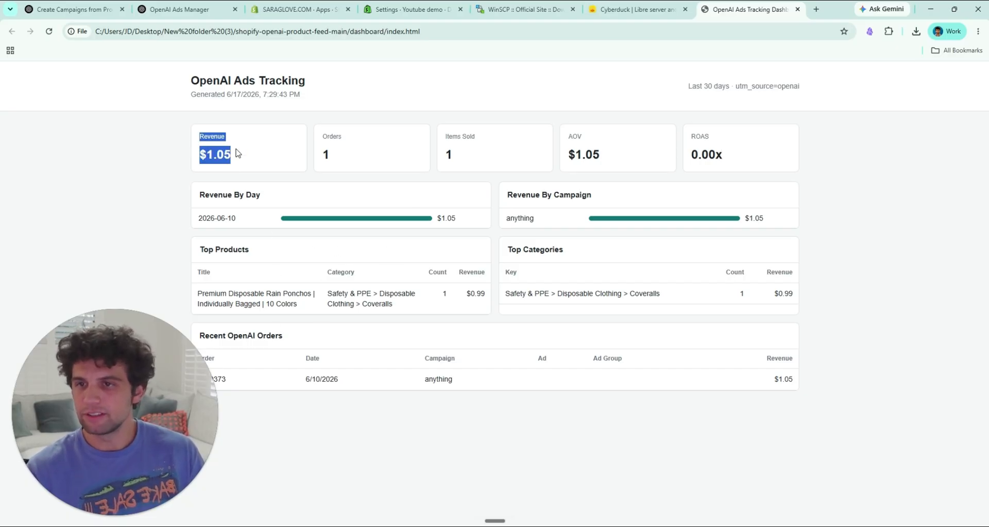
drag(318, 135, 350, 153)
drag(443, 135, 475, 154)
drag(565, 135, 606, 158)
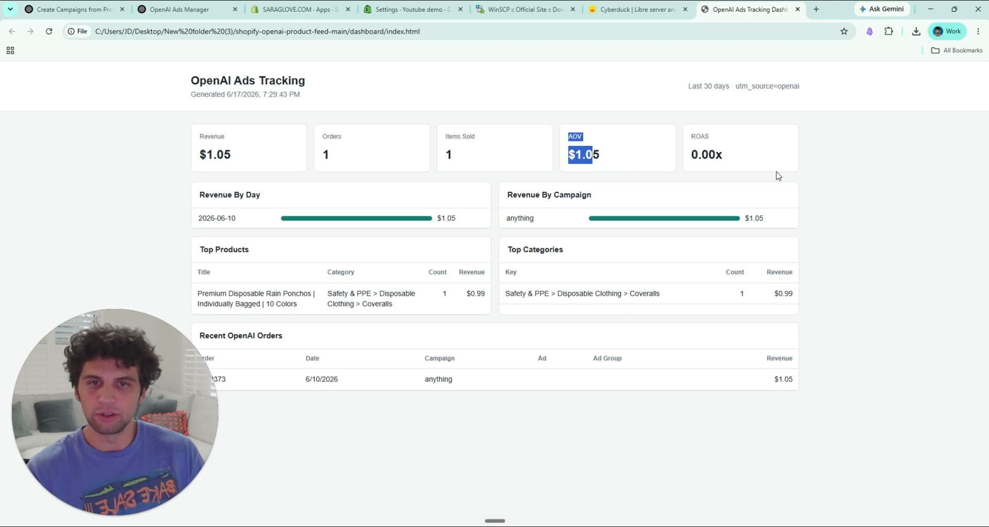
drag(691, 136, 709, 156)
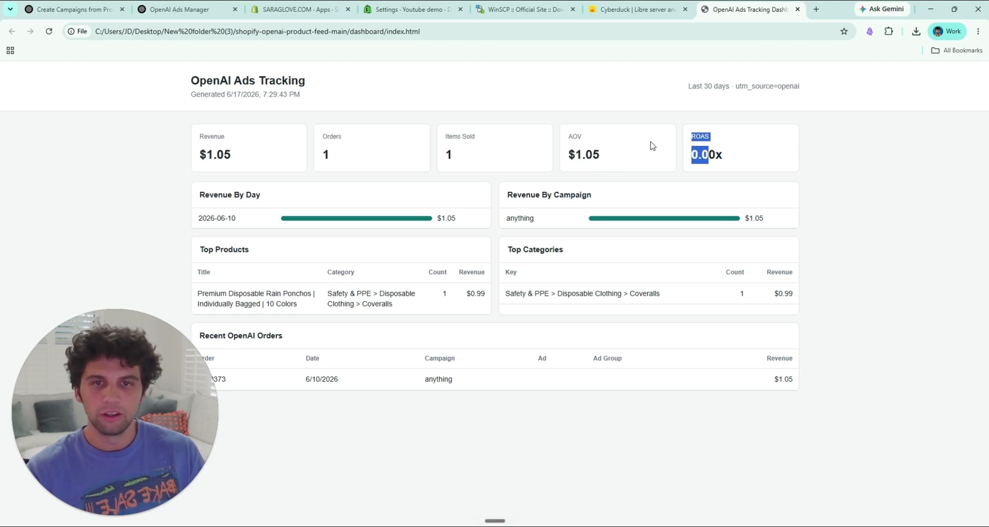
click(372, 246)
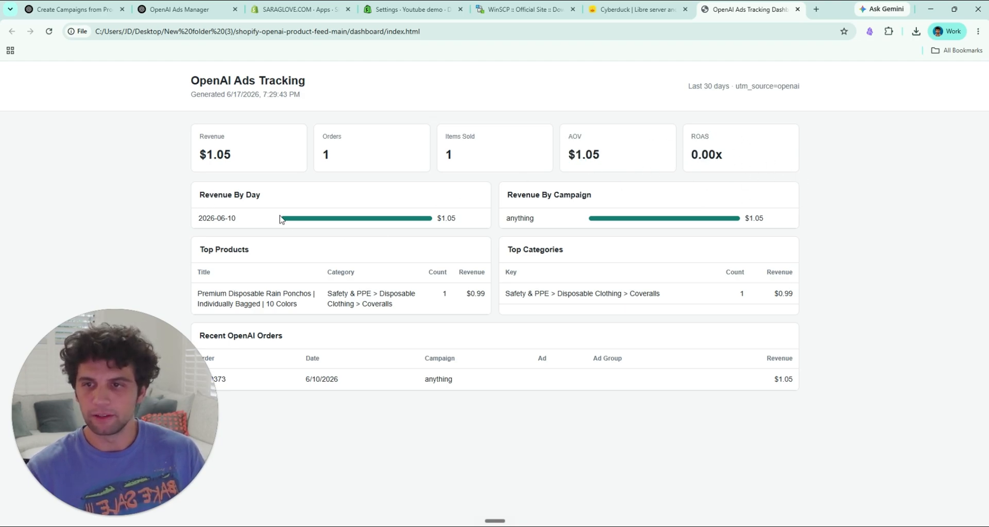